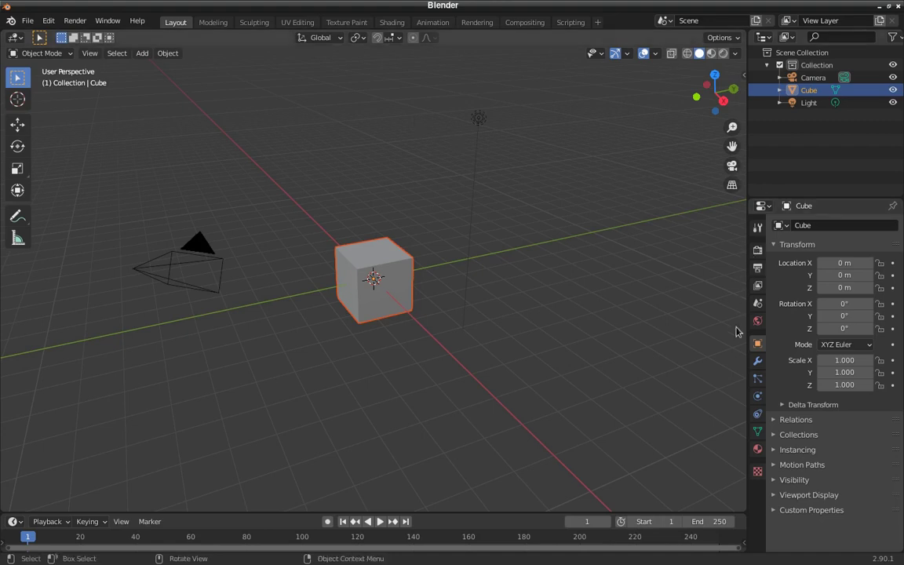
- Add an Array modifier to the default cube
click(758, 364)
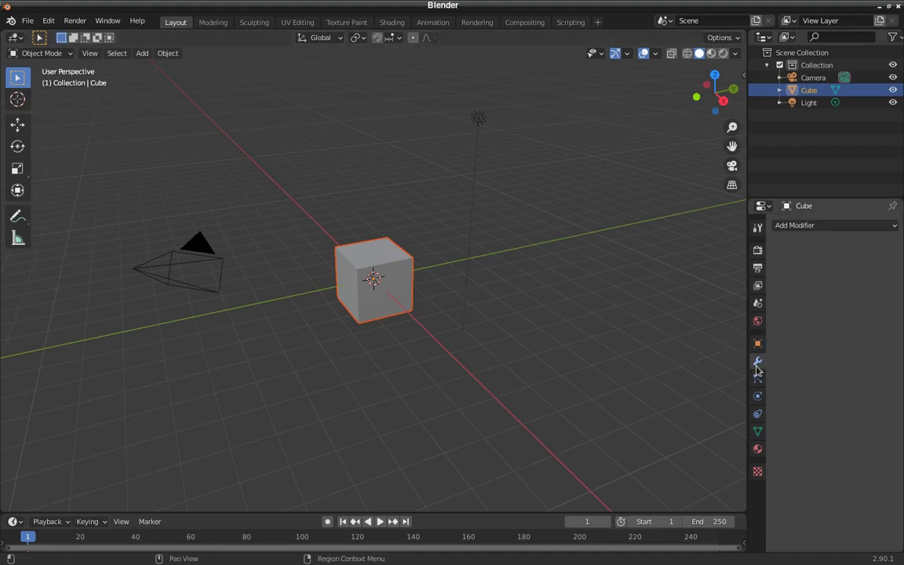
click(810, 227)
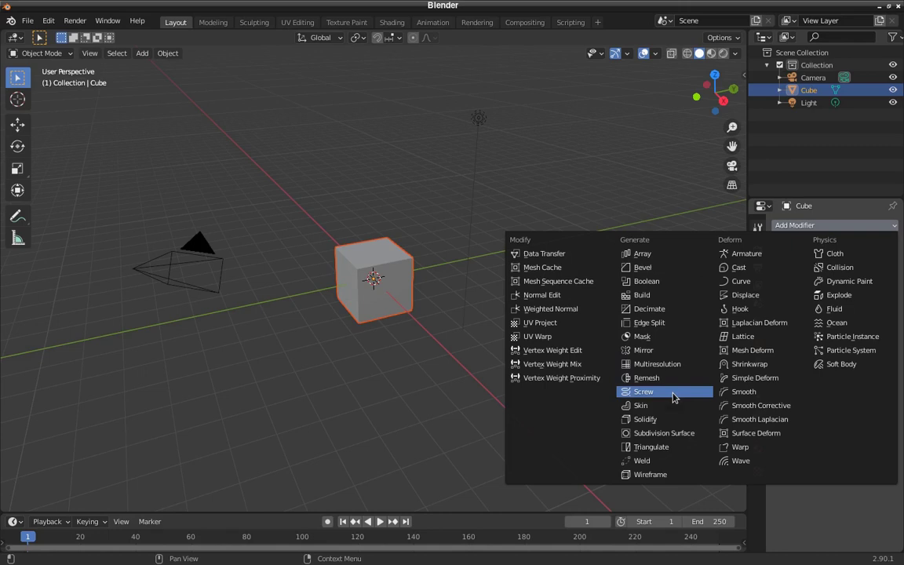
click(640, 256)
- Space the array copies apart by raising the relative offset X factor to 1.6
middle_drag(577, 341, 511, 332)
middle_drag(570, 322, 574, 348)
scroll(569, 322, up, 3)
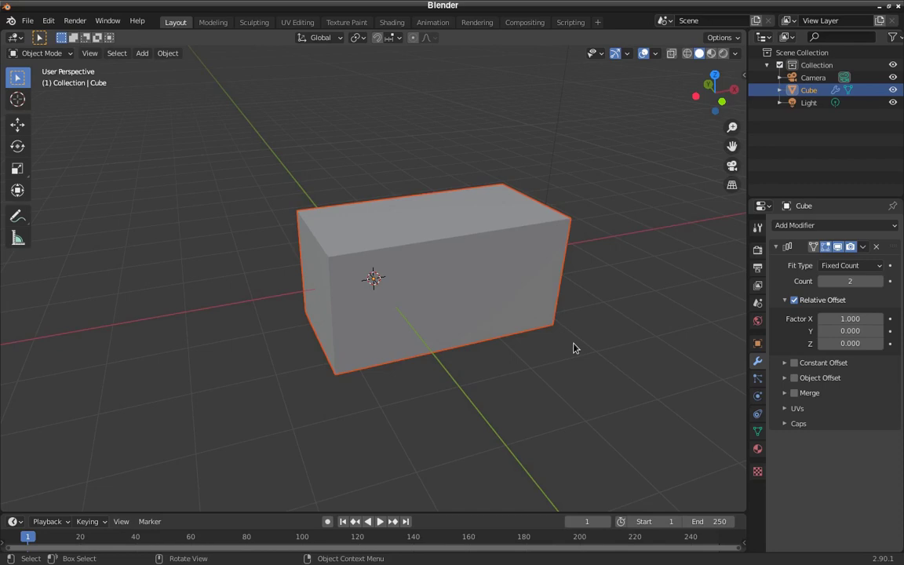
scroll(574, 348, down, 2)
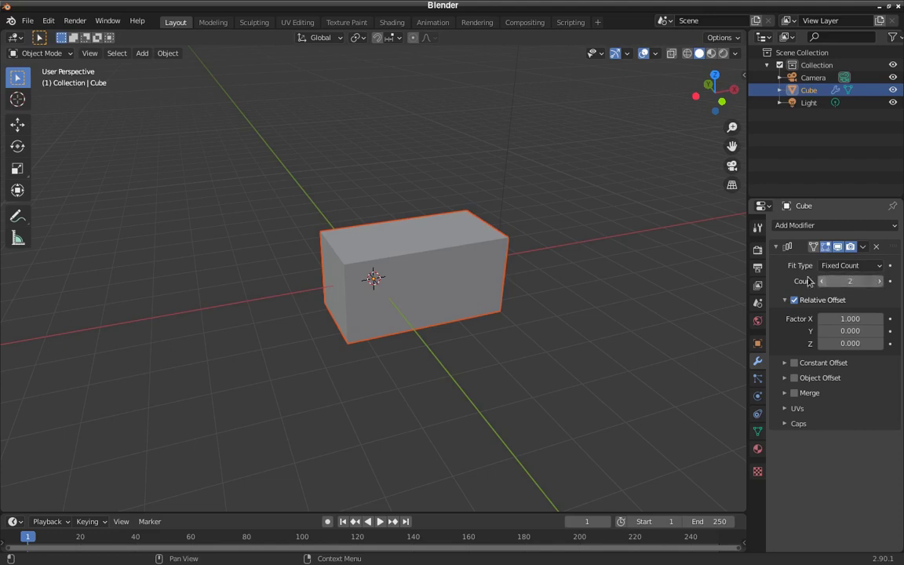
scroll(547, 307, up, 1)
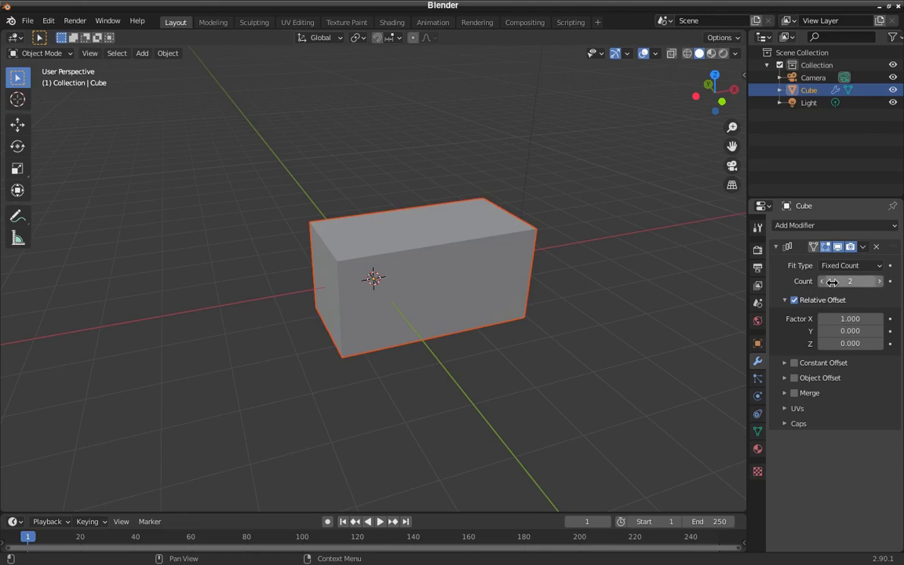
click(879, 319)
click(879, 320)
click(879, 320)
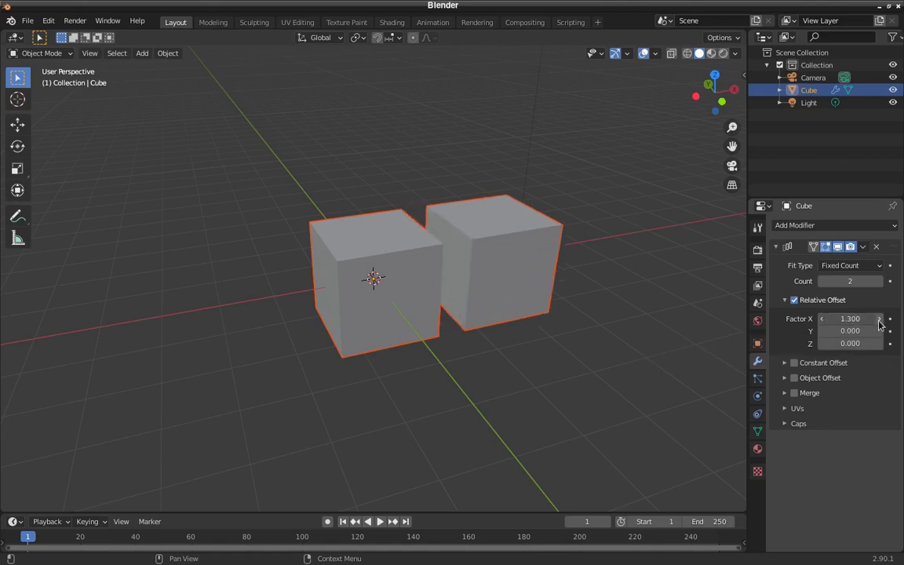
click(880, 319)
click(879, 319)
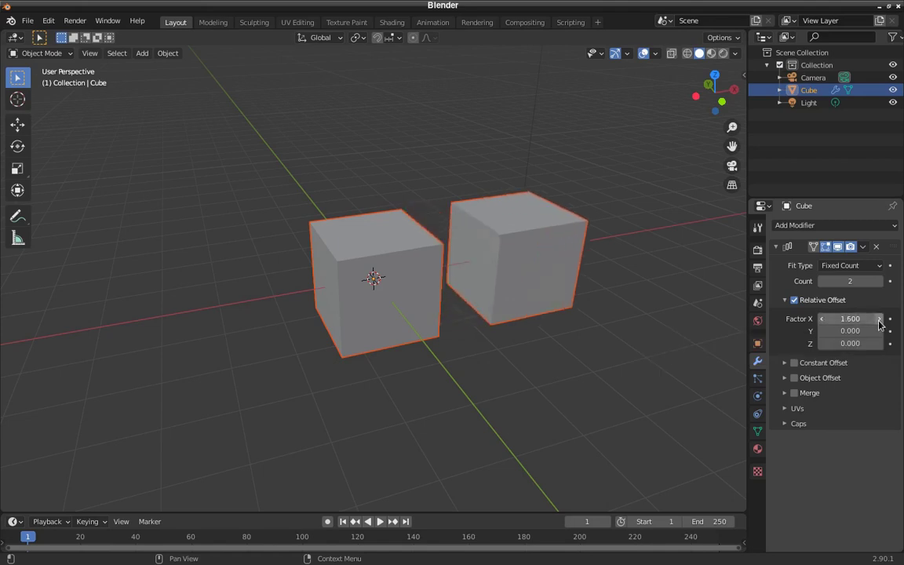
click(880, 320)
- Set the array's count to 5
middle_drag(686, 268, 583, 307)
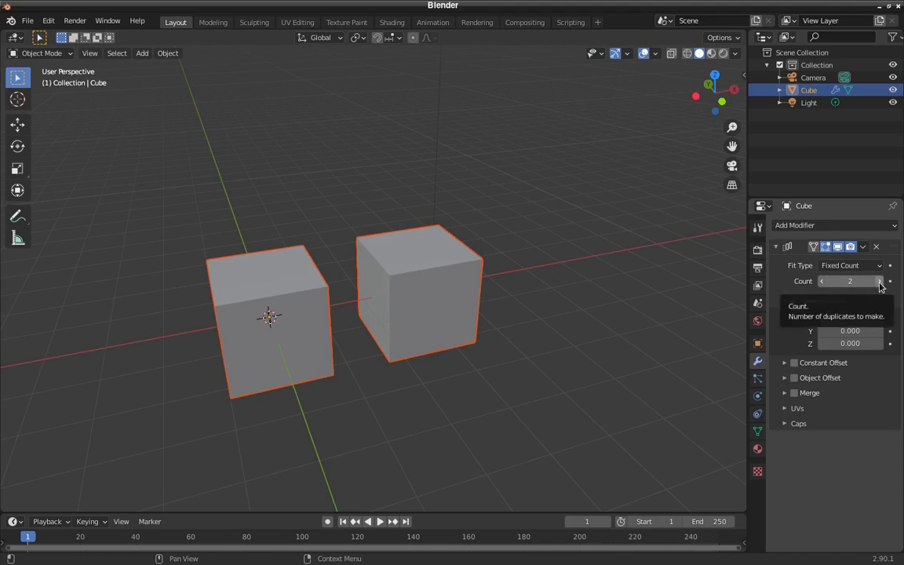
click(847, 281)
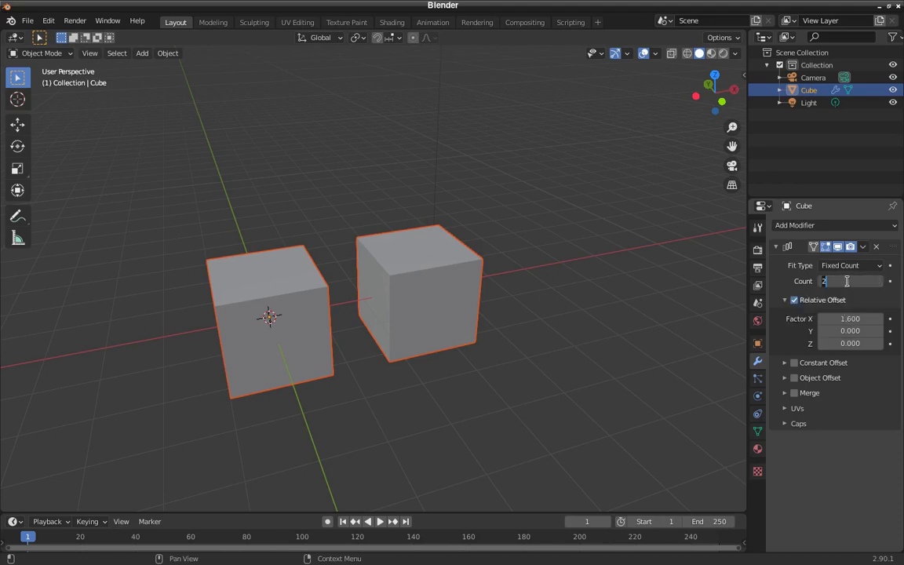
key(Return)
- Redirect the array along Y by setting the relative offset factors to X 0 and Y 1.5
scroll(490, 333, down, 2)
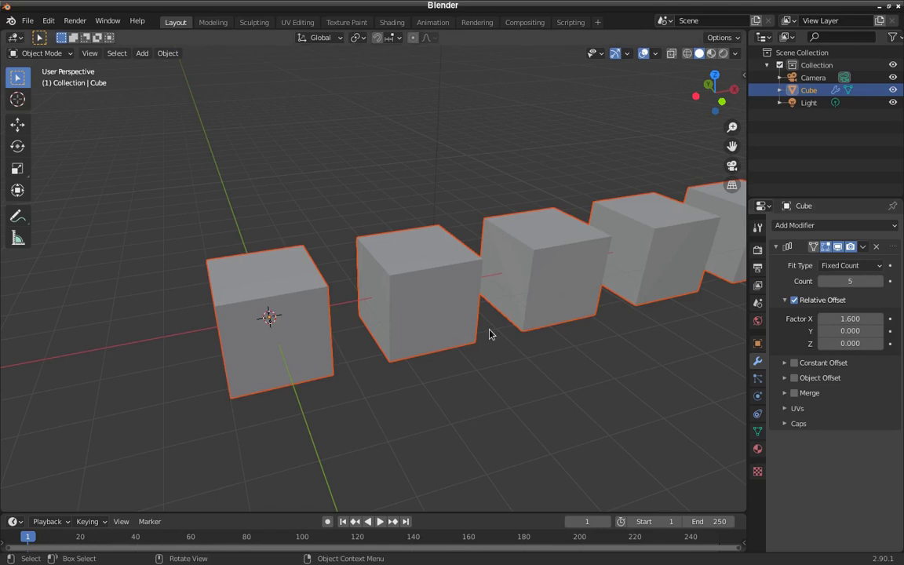
middle_drag(491, 332, 539, 296)
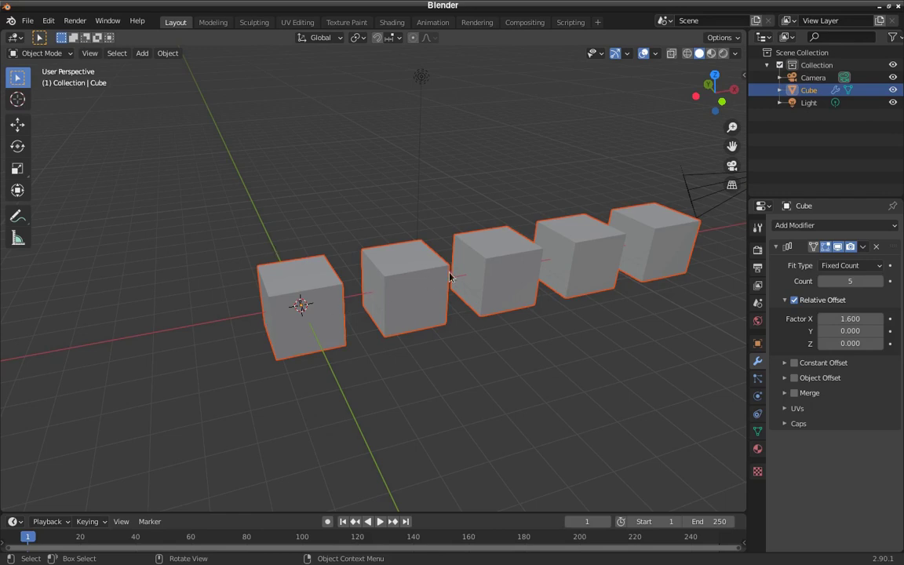
shift+middle_drag(598, 252, 573, 238)
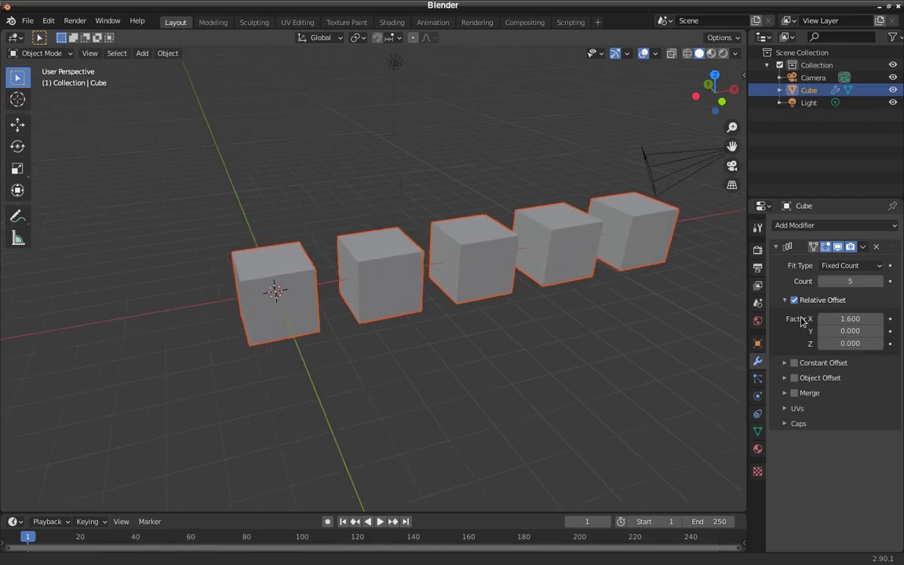
click(847, 319)
text(0)
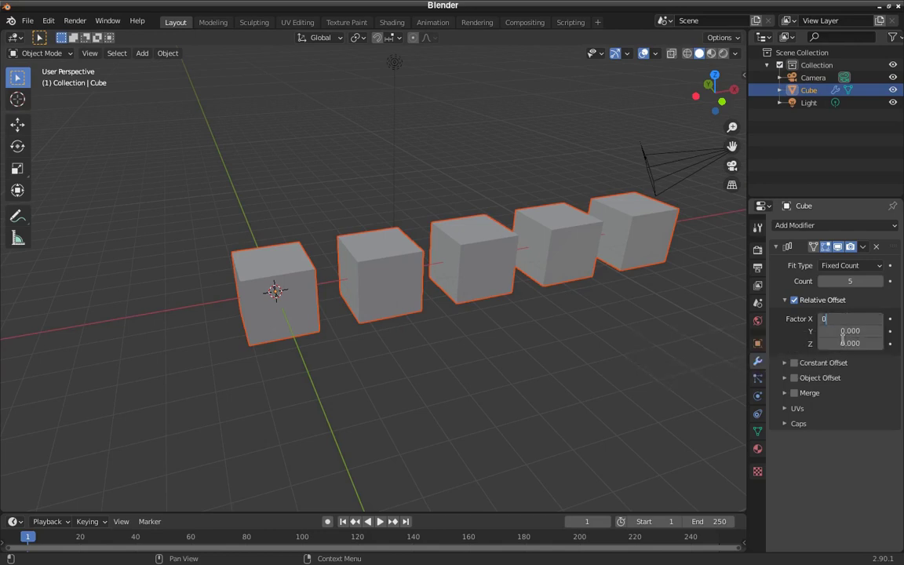
click(840, 331)
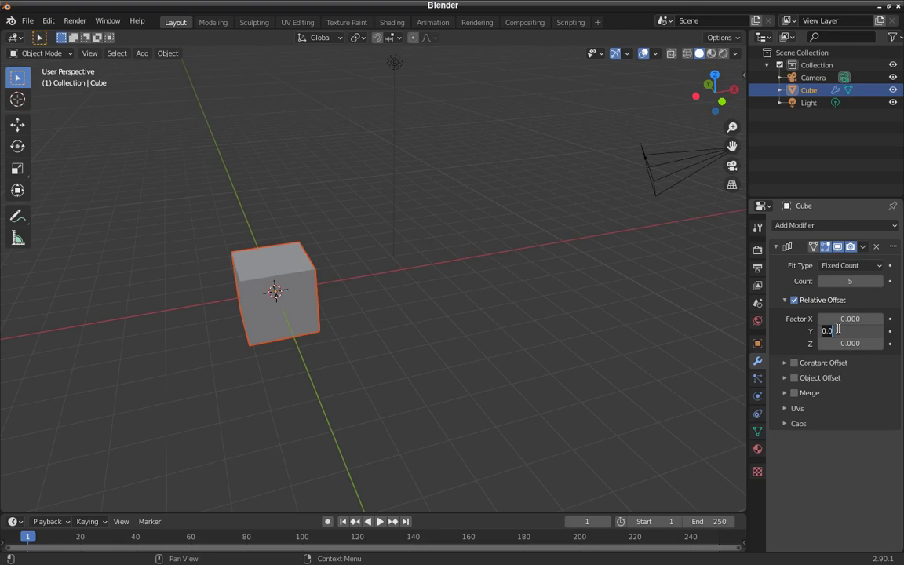
text(1.5)
key(Return)
- In Edit Mode, add a horizontal loop cut around the original cube, slid up close to its top face
middle_drag(276, 293, 444, 325)
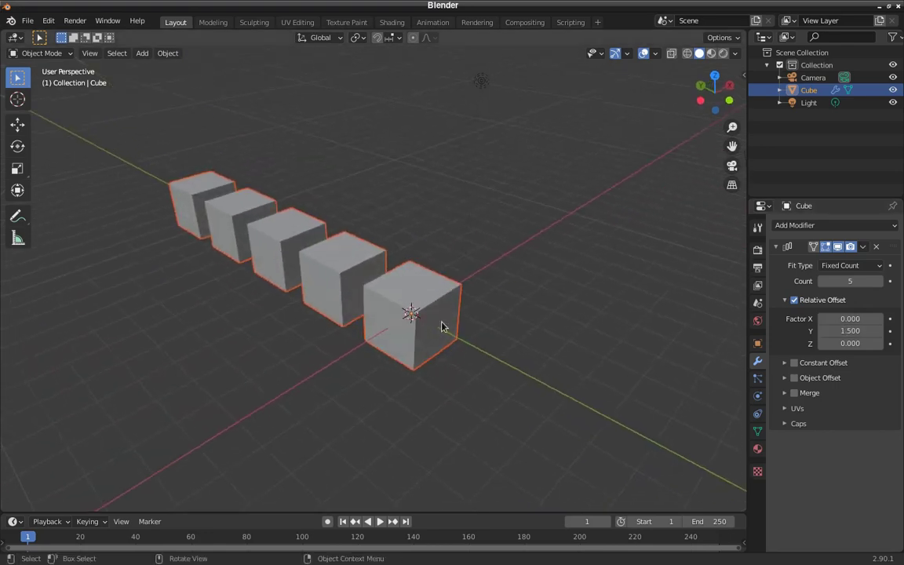
shift+middle_drag(258, 277, 303, 263)
scroll(457, 396, up, 3)
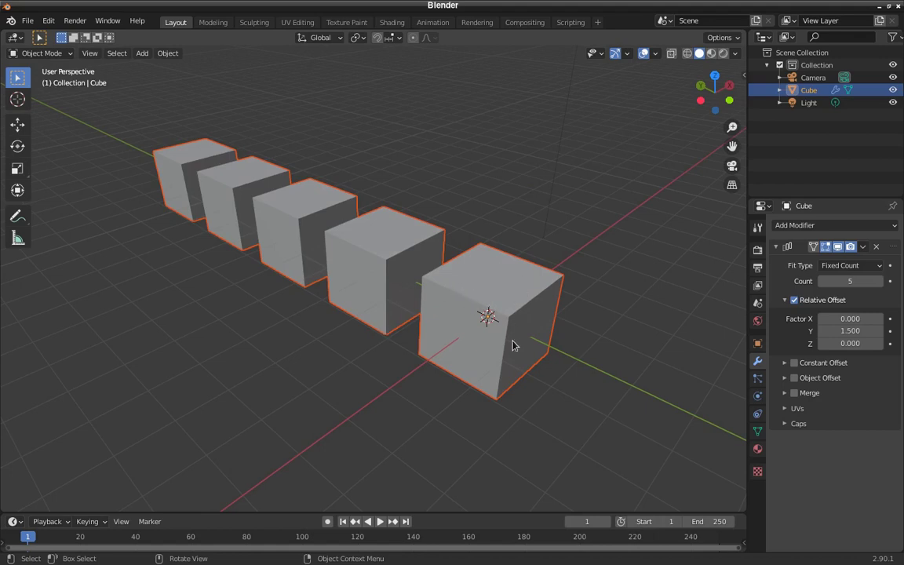
key(Tab)
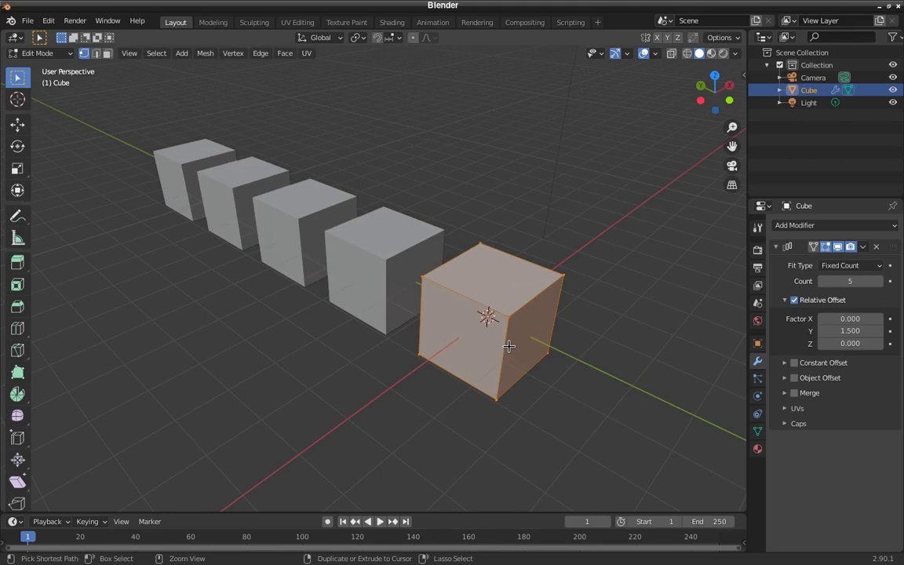
key(ctrl+e)
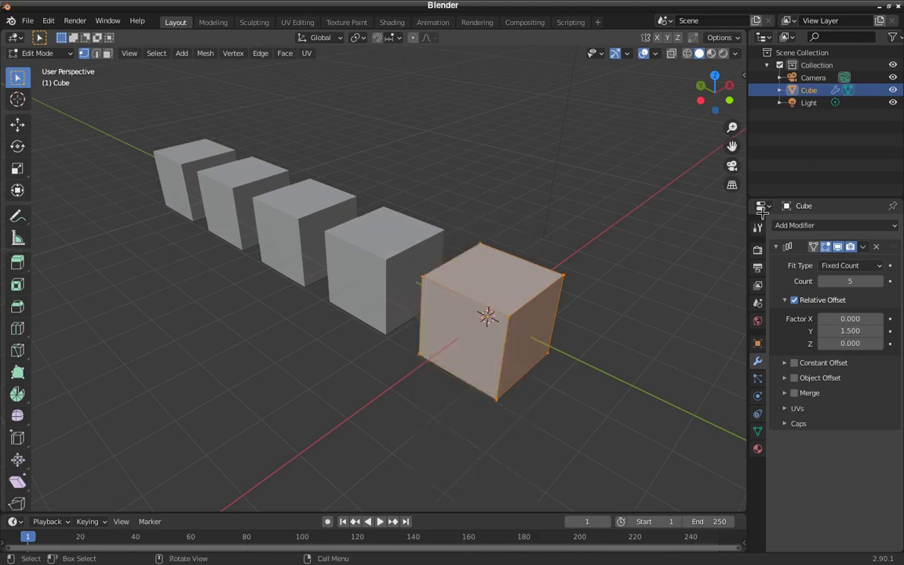
key(ctrl+r)
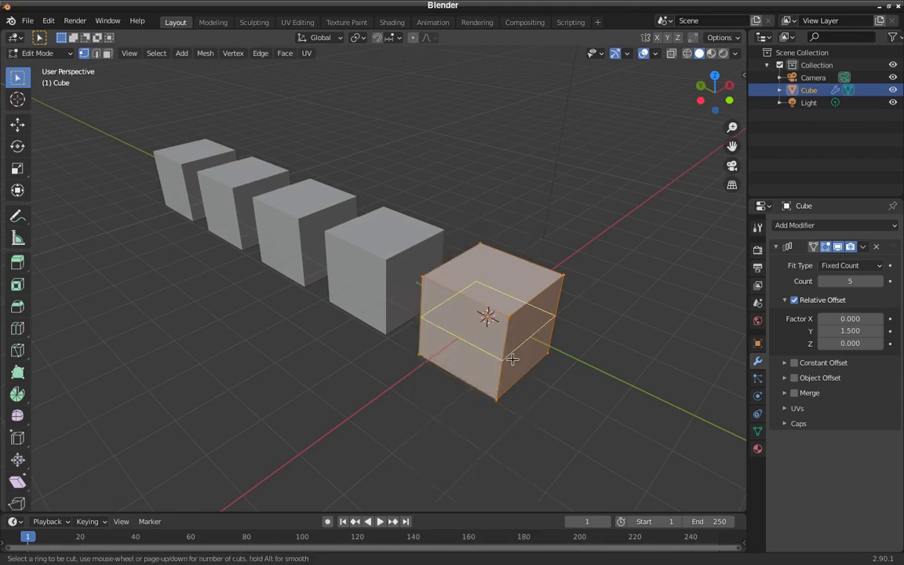
click(512, 358)
click(512, 328)
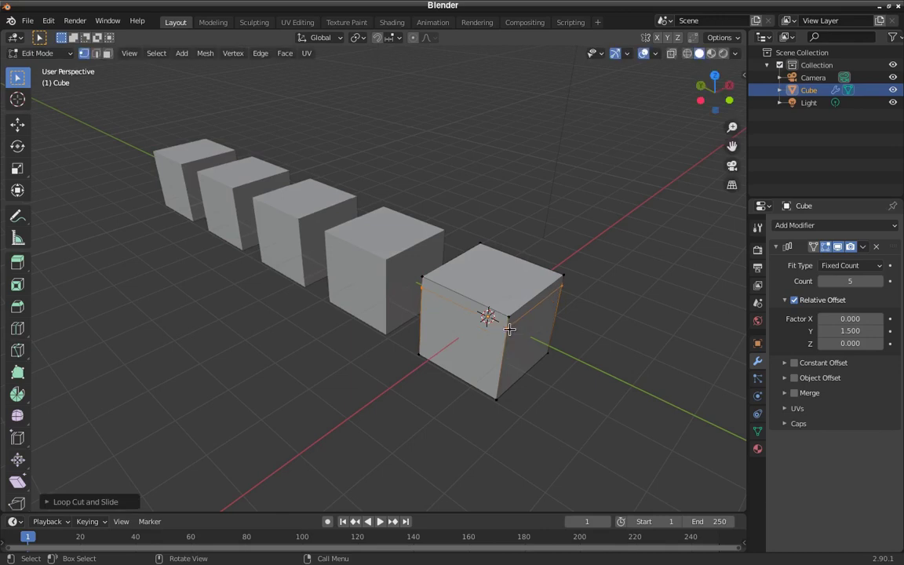
- Extrude the narrow upper strip of the cube's negative-Y side outward to form a short overhanging lip
click(509, 317)
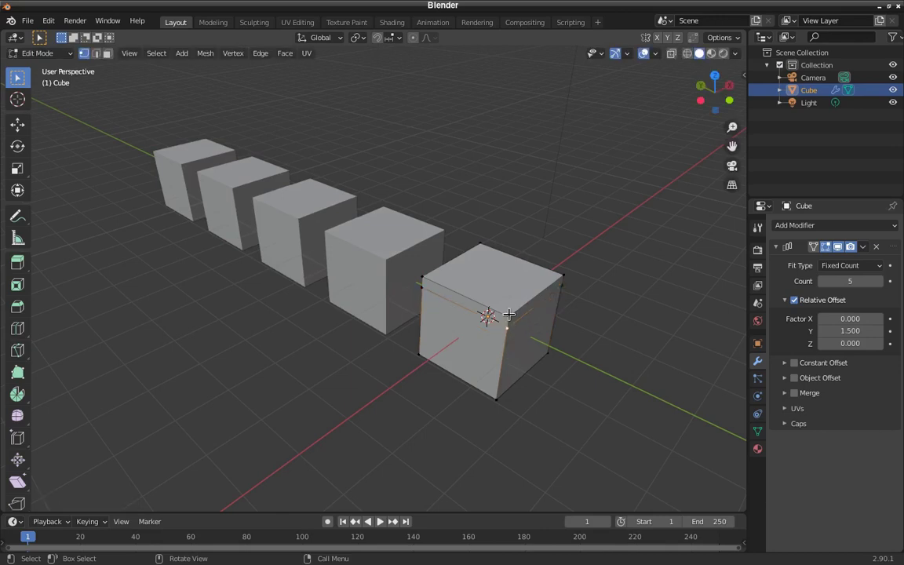
shift+click(565, 290)
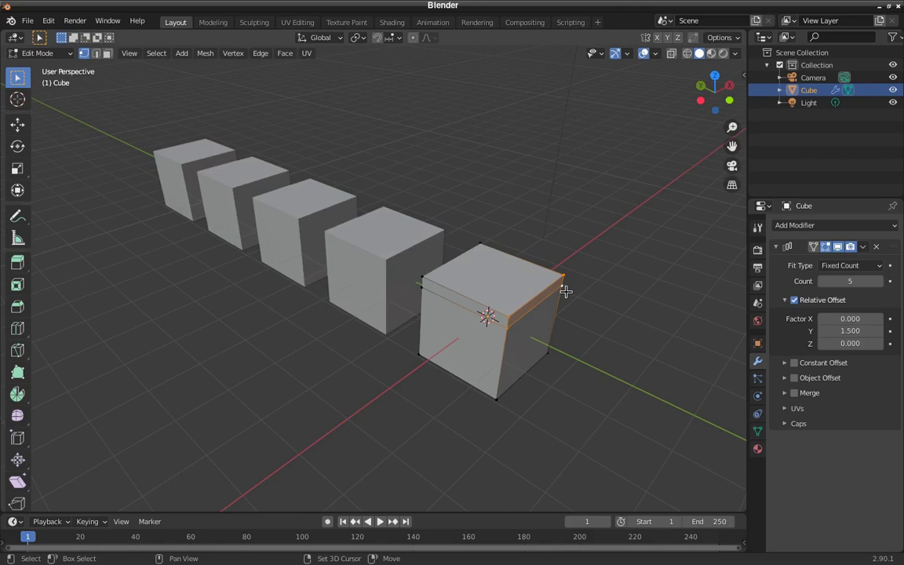
key(e)
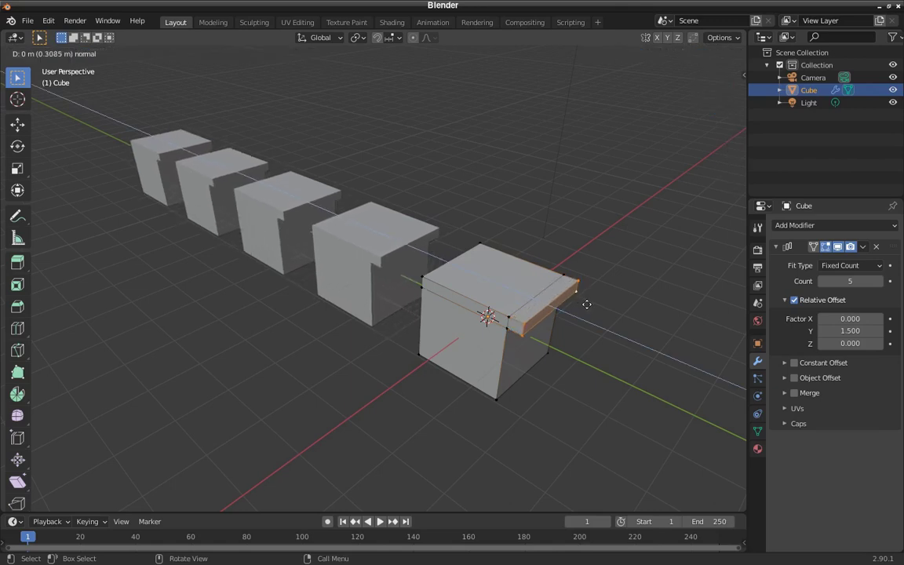
click(584, 303)
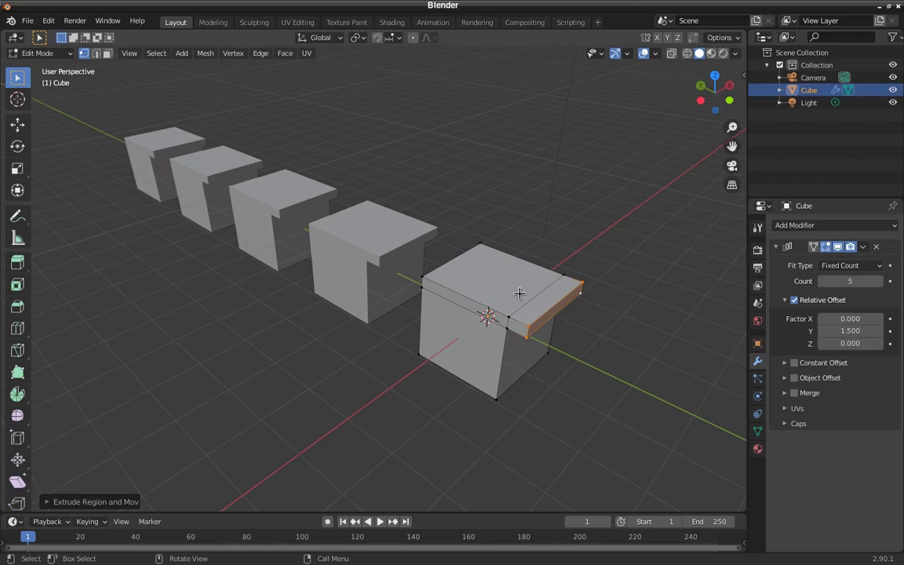
- Select the whole mesh and scale it down along Z into a thin, flat slab
middle_drag(501, 310, 557, 334)
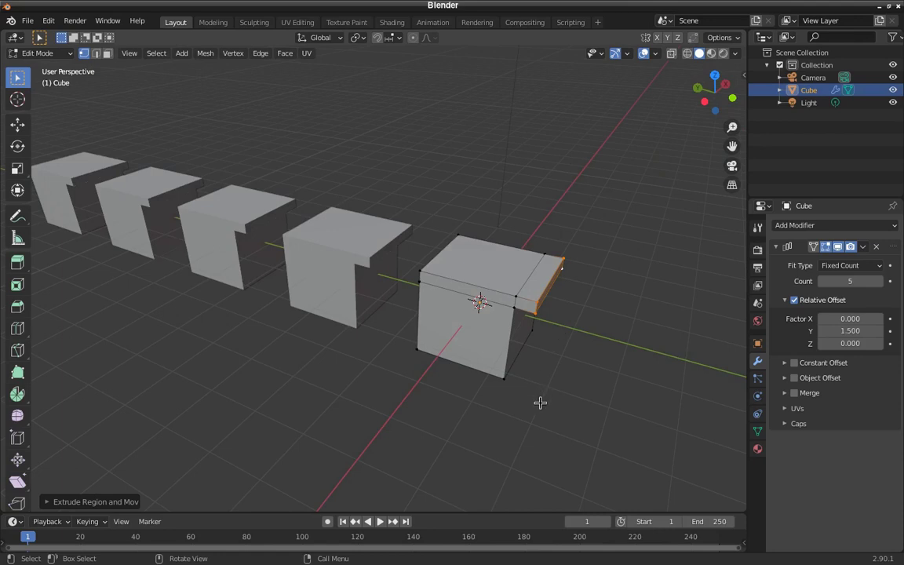
middle_drag(495, 345, 529, 398)
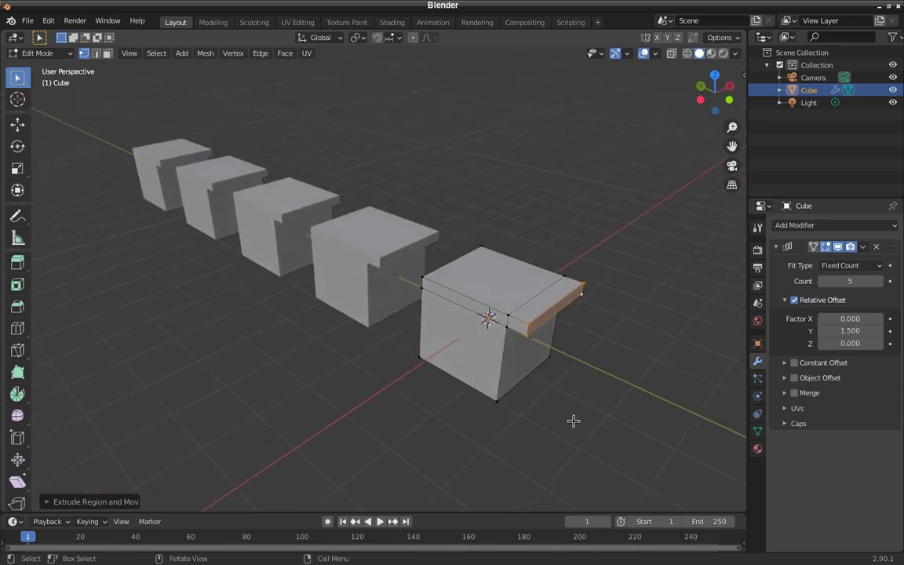
key(a)
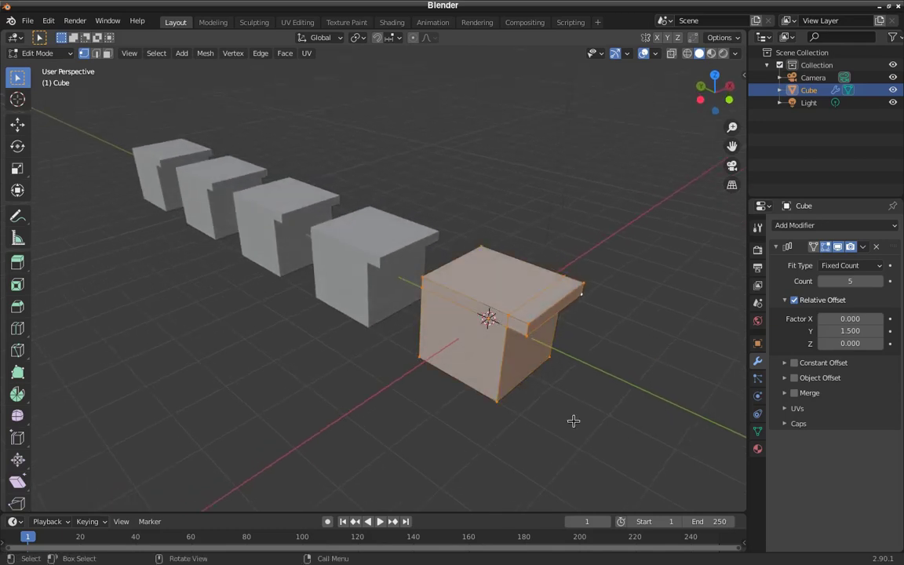
key(s)
key(z)
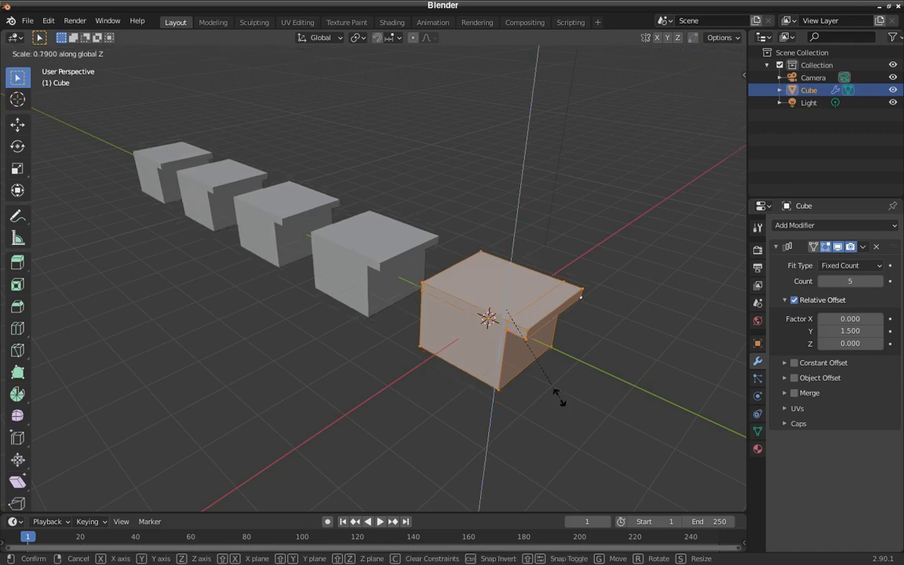
click(541, 348)
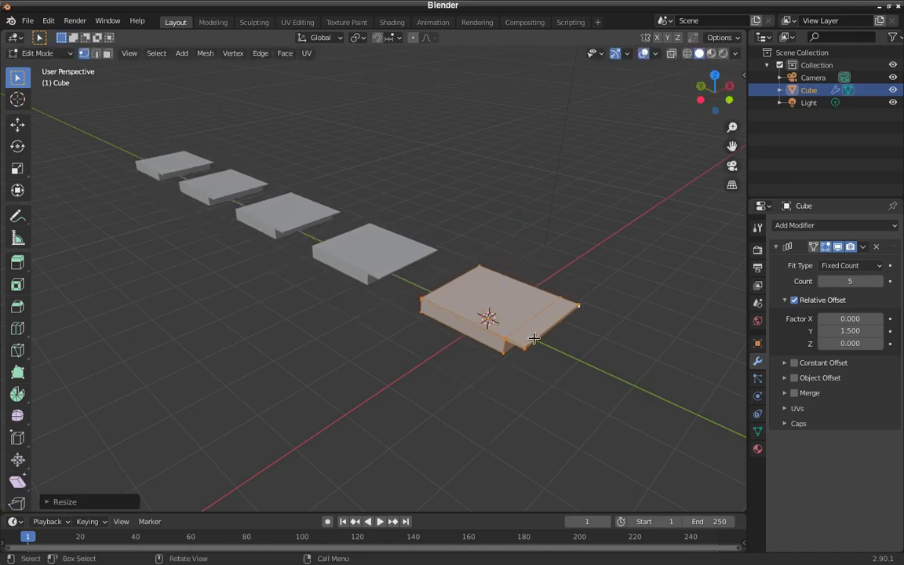
- Scale the slab up along X to make a long, wide plank
mouse_move(541, 347)
middle_down()
mouse_move(529, 358)
mouse_move(543, 354)
middle_up()
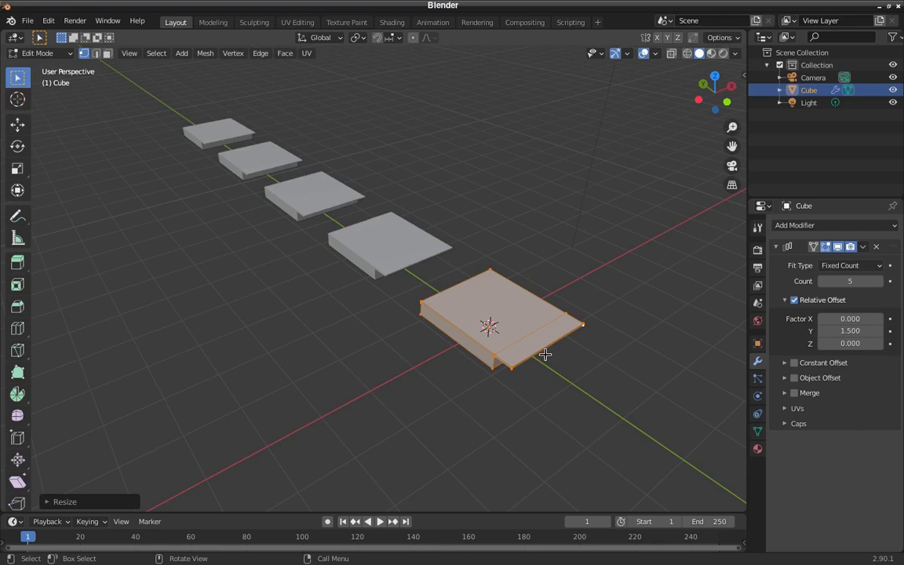
key(s)
key(x)
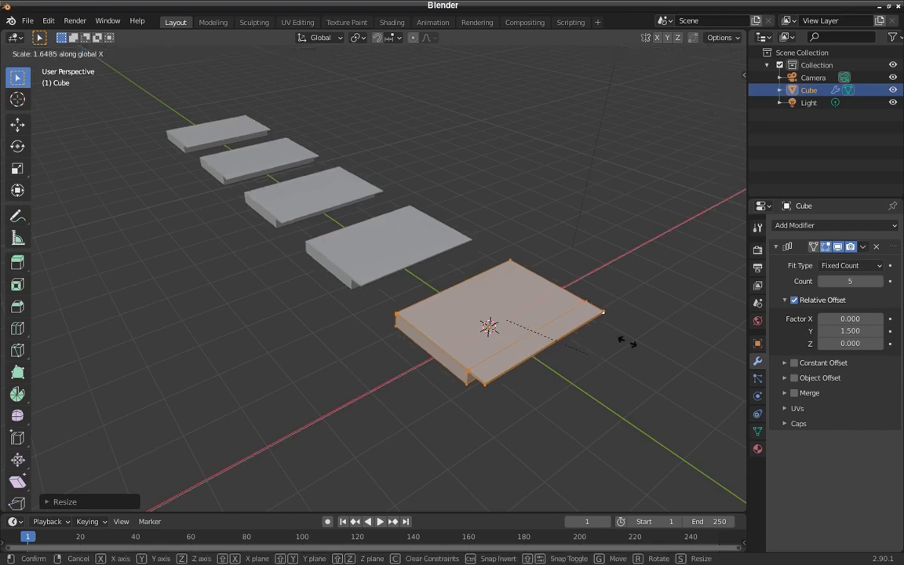
click(673, 307)
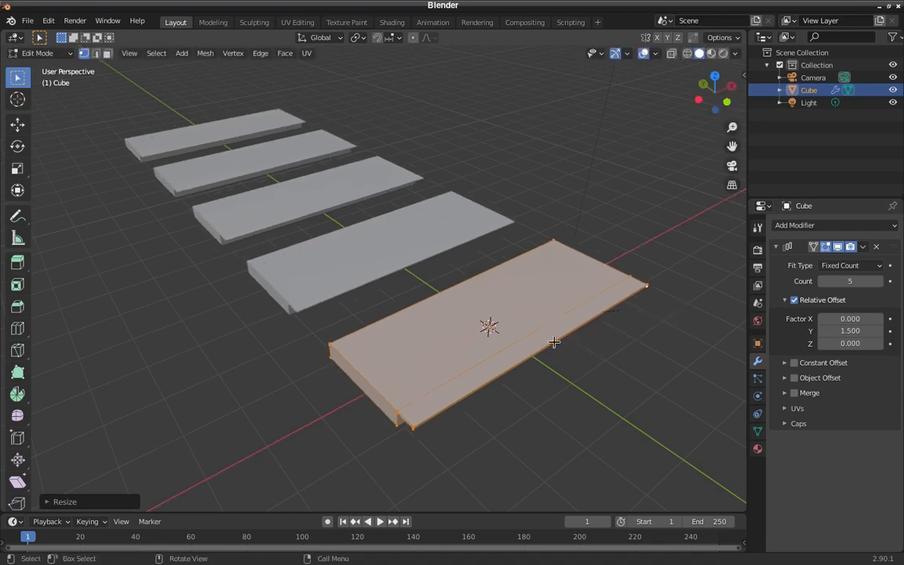
- Scale the plank down slightly along Y to make it narrower
scroll(554, 342, down, 2)
middle_drag(556, 340, 583, 323)
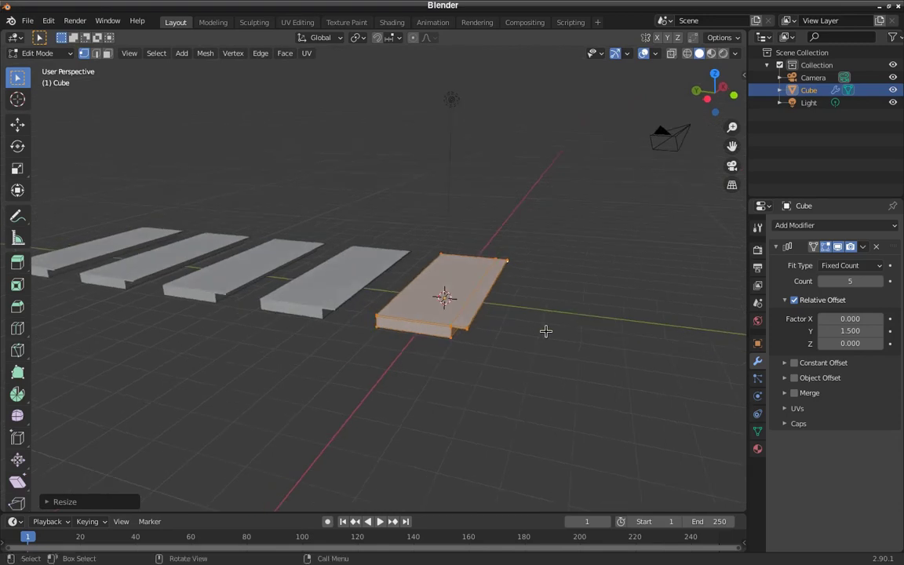
scroll(546, 331, up, 2)
key(s)
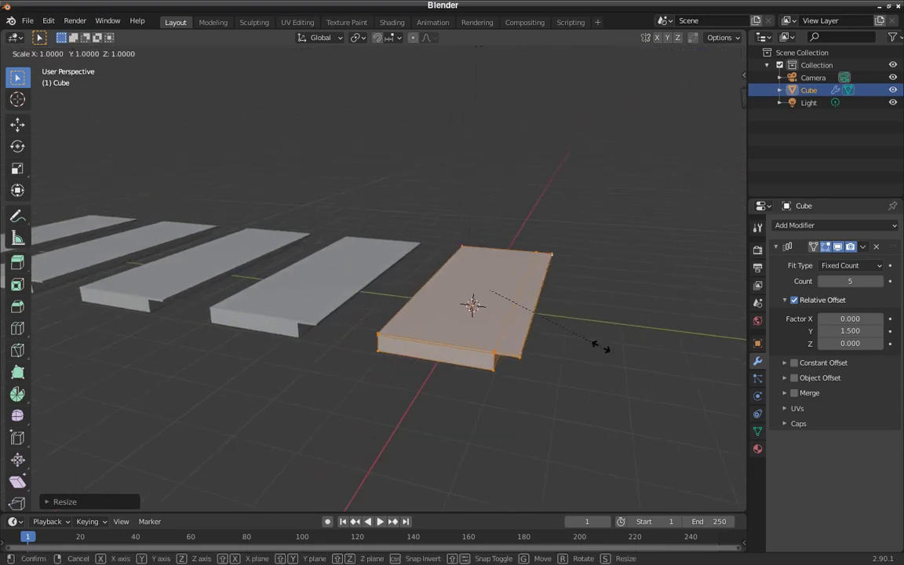
key(y)
click(575, 341)
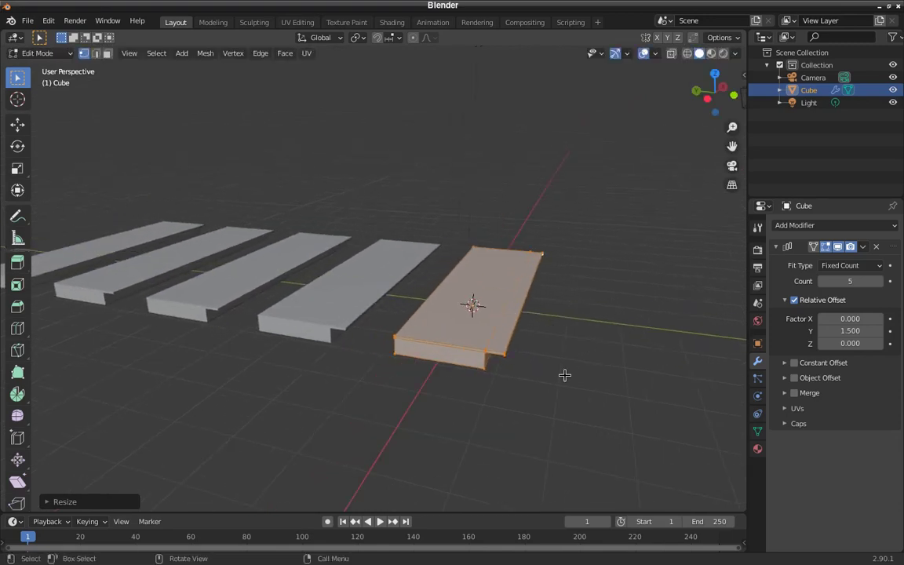
- Set the Array modifier's relative offset Z factor to 4.5 so the copies rise like stairs
middle_drag(553, 378, 550, 371)
scroll(495, 337, down, 2)
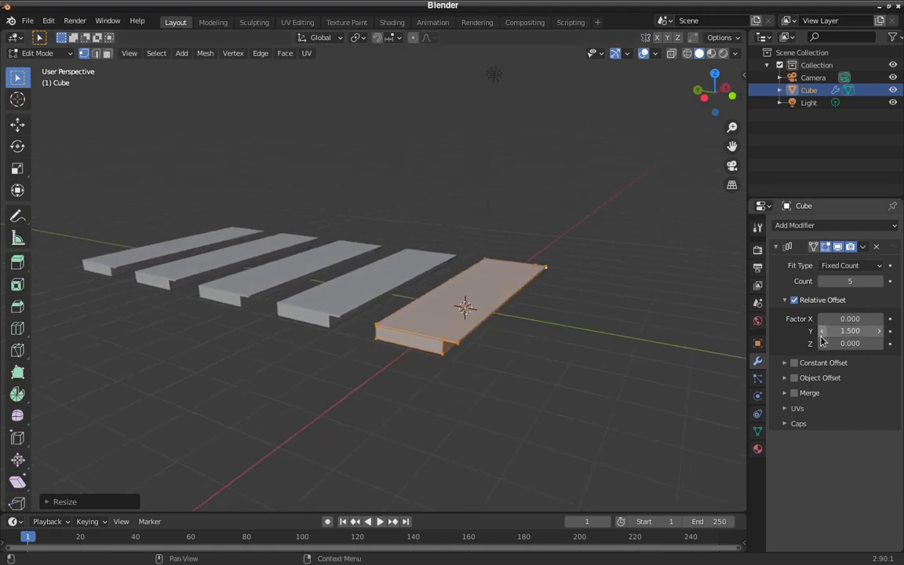
drag(851, 343, 901, 343)
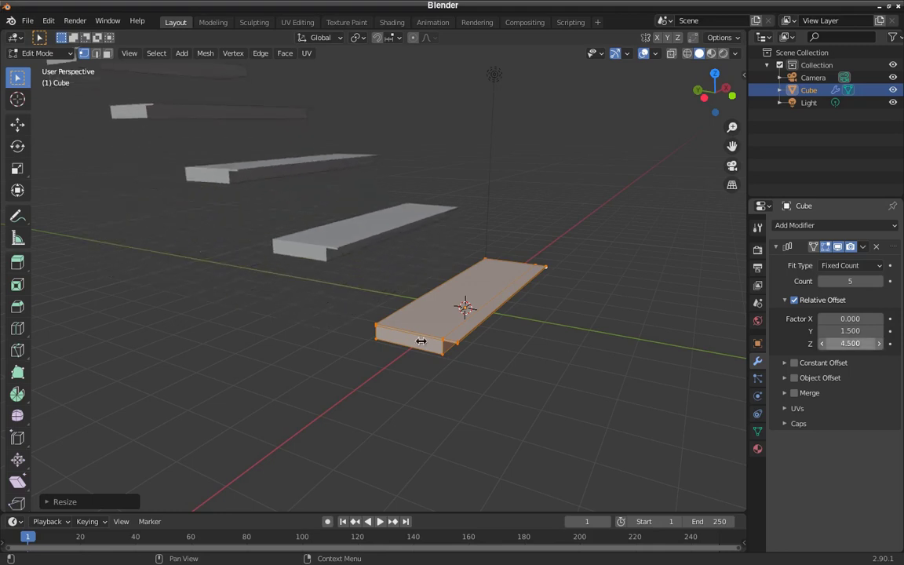
middle_drag(428, 343, 404, 364)
scroll(404, 365, up, 1)
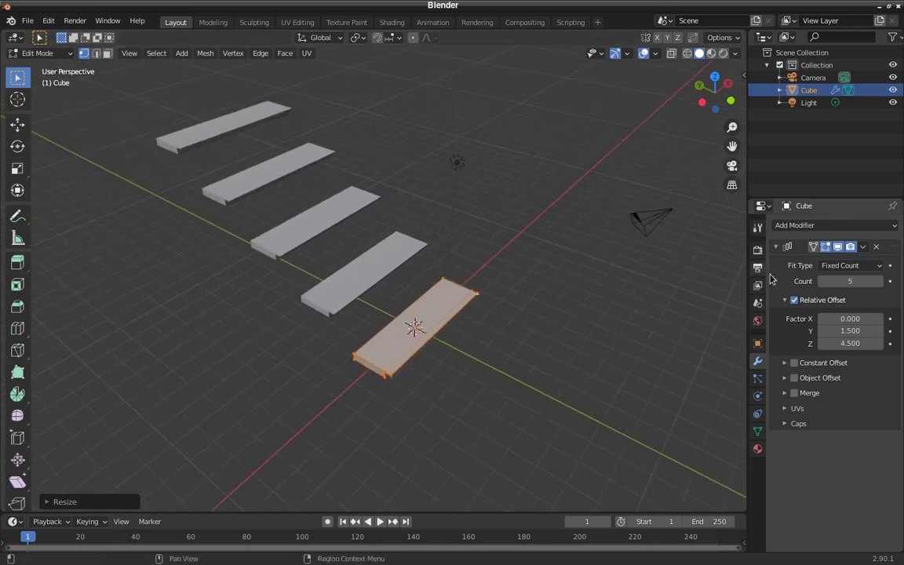
- Increase the Array modifier's count to 8 to lengthen the staircase
click(880, 281)
click(880, 281)
click(880, 282)
scroll(440, 379, down, 4)
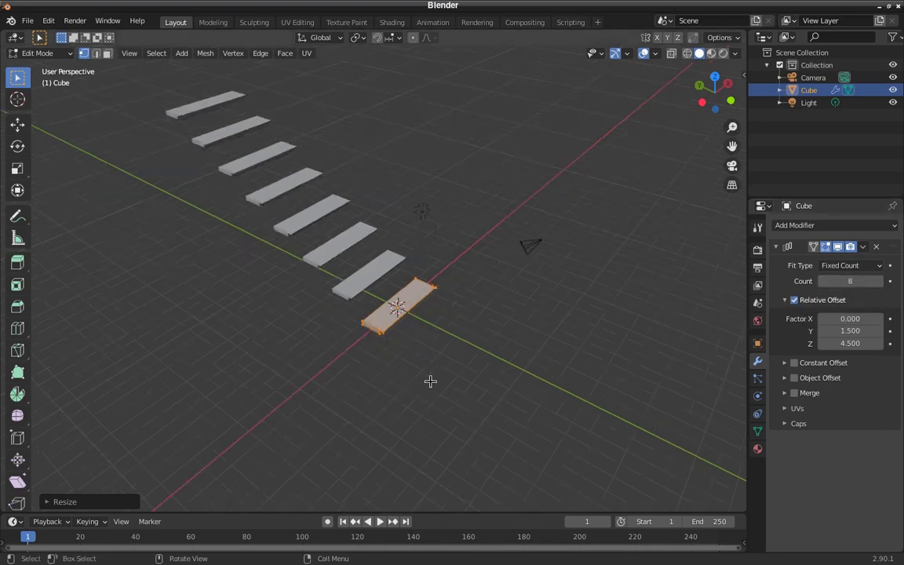
scroll(444, 392, up, 2)
scroll(438, 371, down, 2)
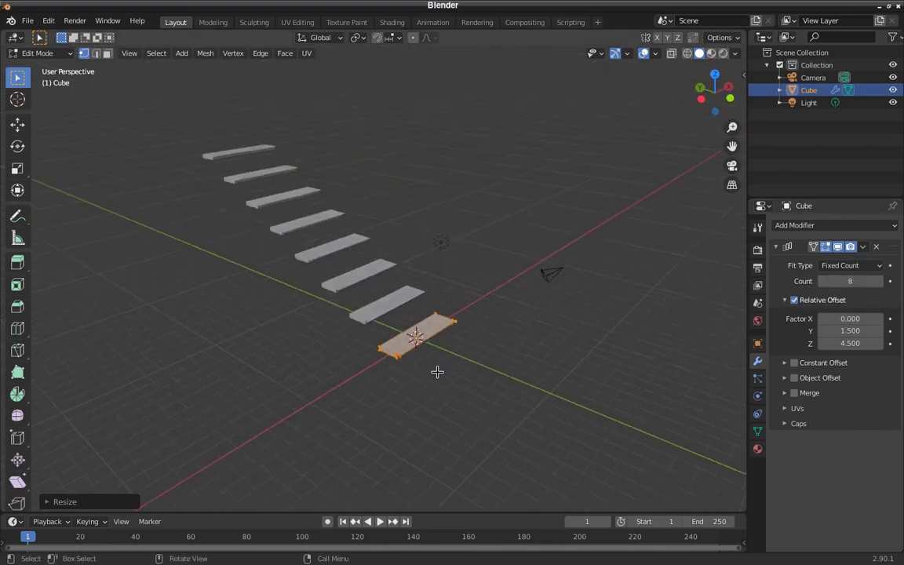
scroll(438, 371, up, 4)
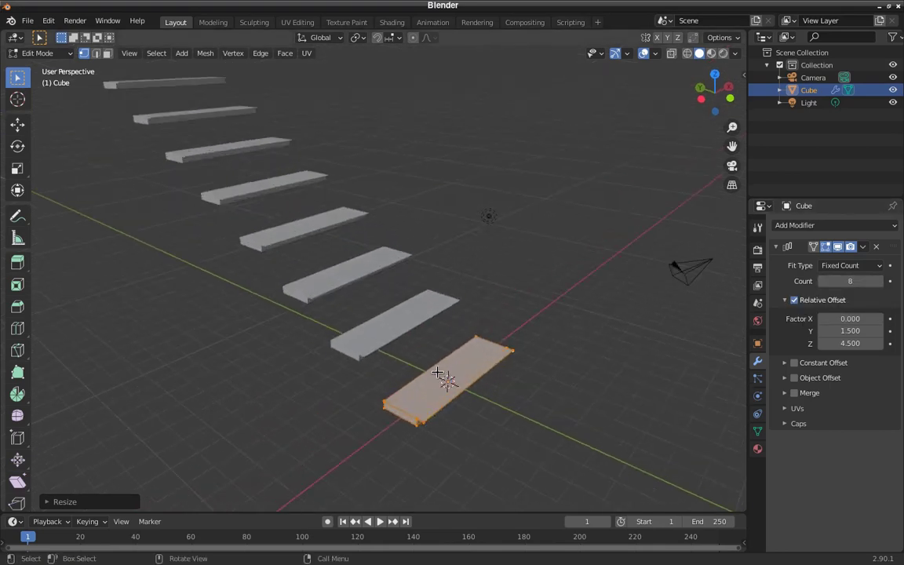
- Select the original plank's lower lip edge, move it about 0.24 m along Y, and return to Object Mode
click(422, 419)
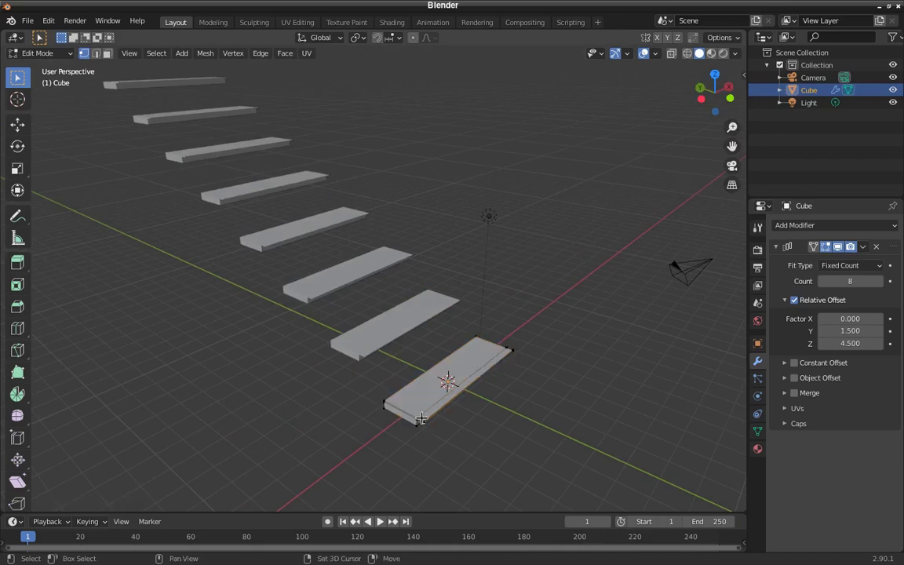
shift+click(513, 346)
key(g)
key(y)
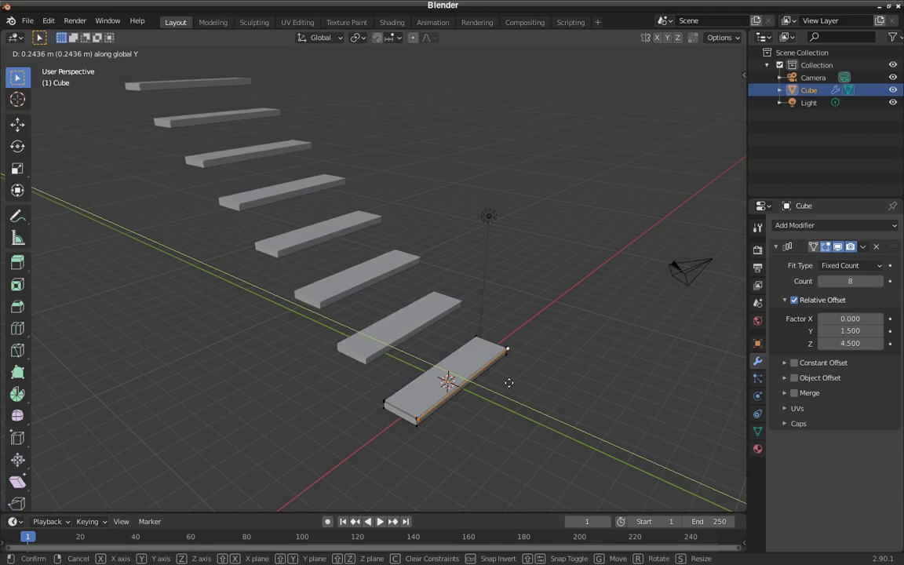
click(509, 383)
key(Tab)
- Examine the staircase from several angles and check in Edit Mode which steps have editable vertices
middle_drag(414, 347, 365, 350)
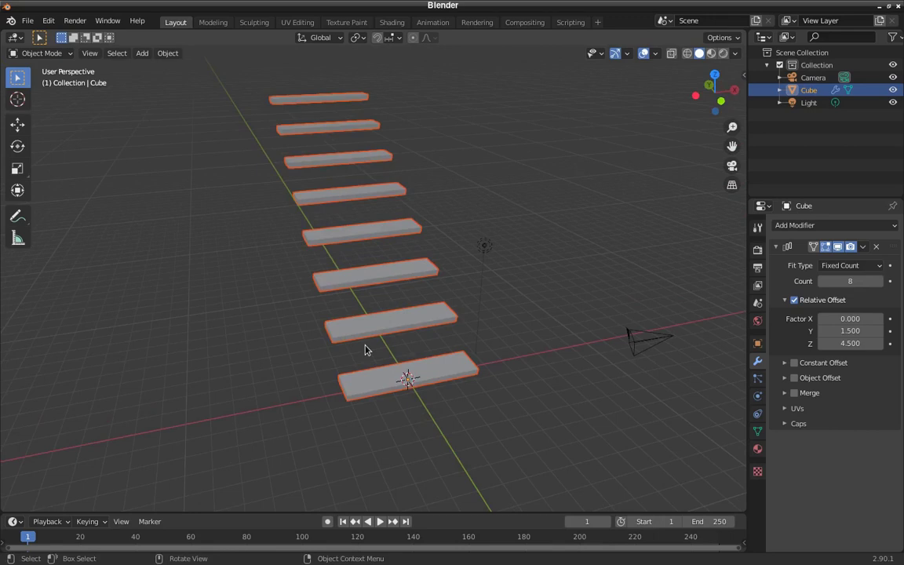
middle_drag(365, 350, 386, 371)
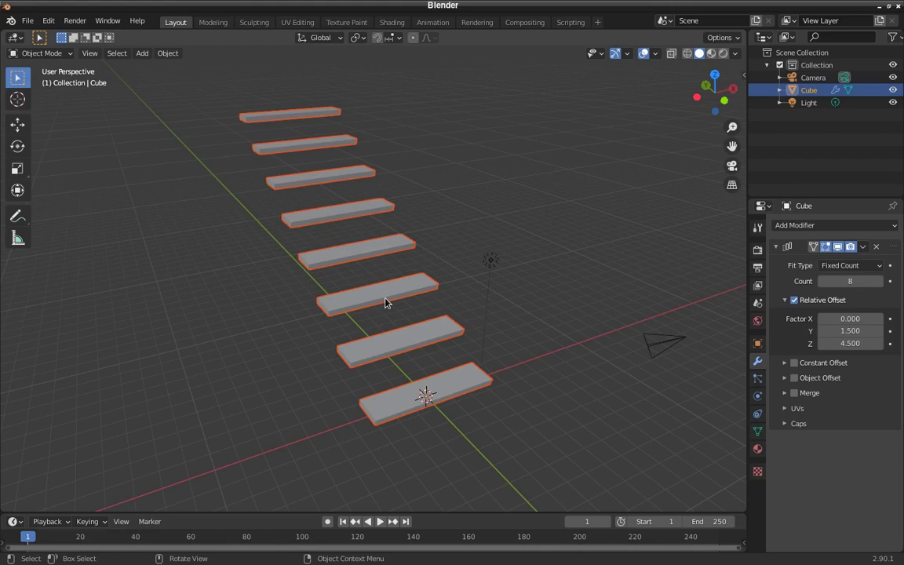
middle_drag(383, 322, 289, 162)
middle_drag(406, 294, 429, 305)
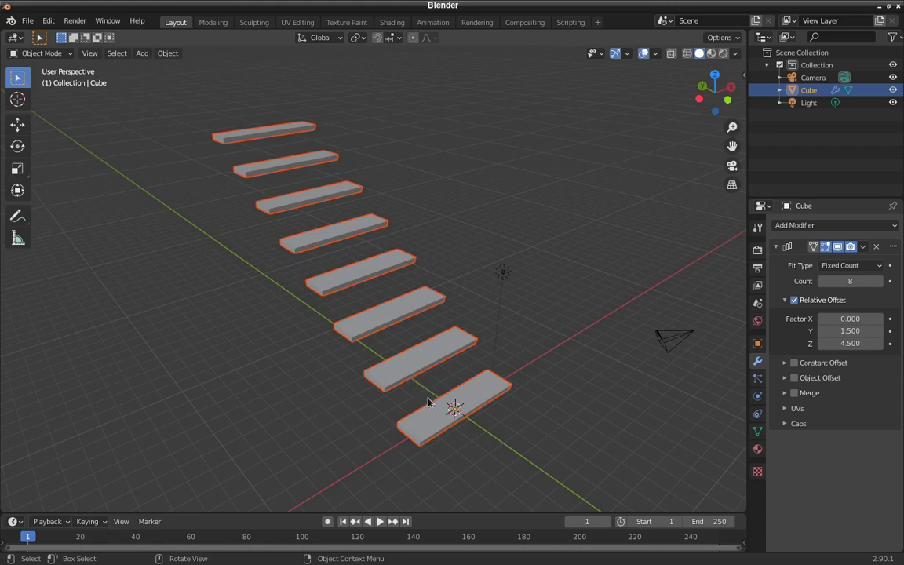
key(Tab)
key(alt+a)
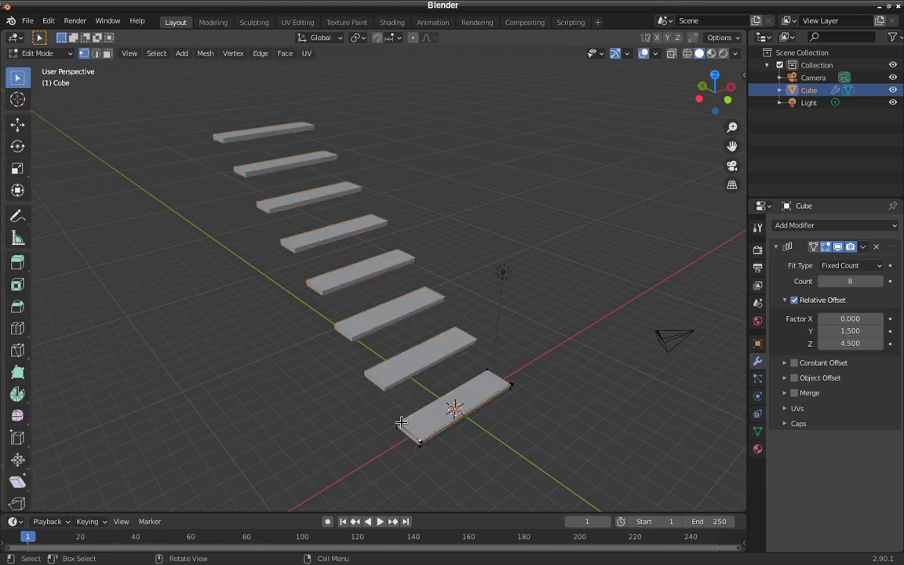
key(Tab)
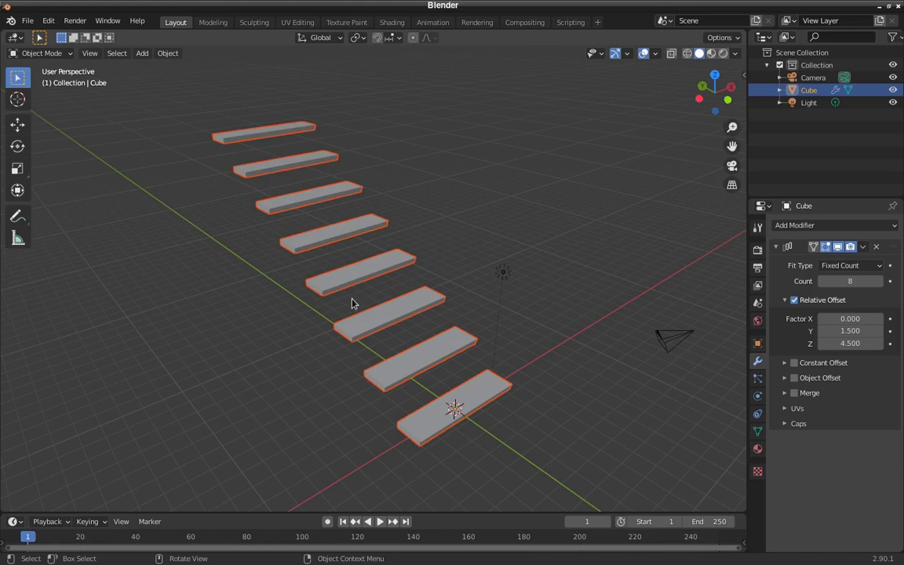
middle_drag(403, 428, 313, 212)
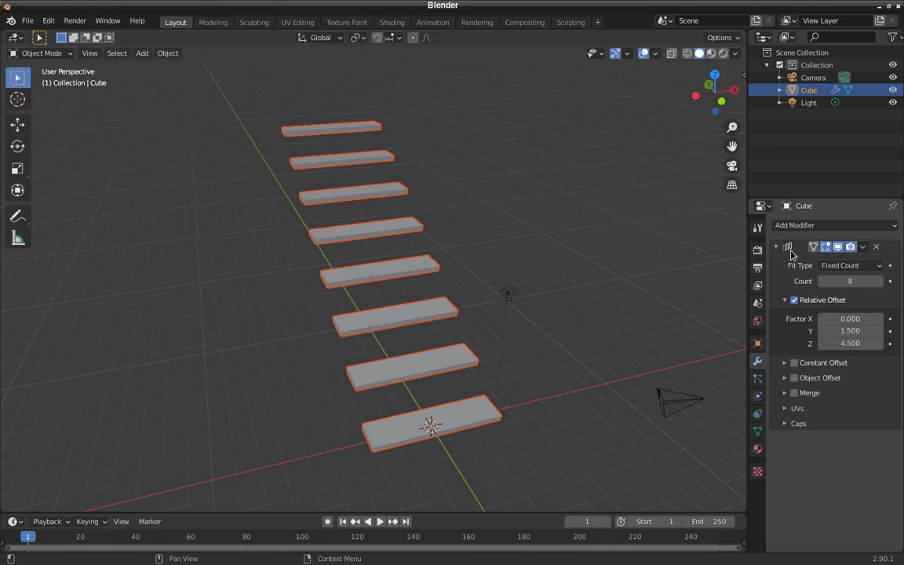
- Apply the Array modifier to turn all the steps into real mesh geometry
click(864, 248)
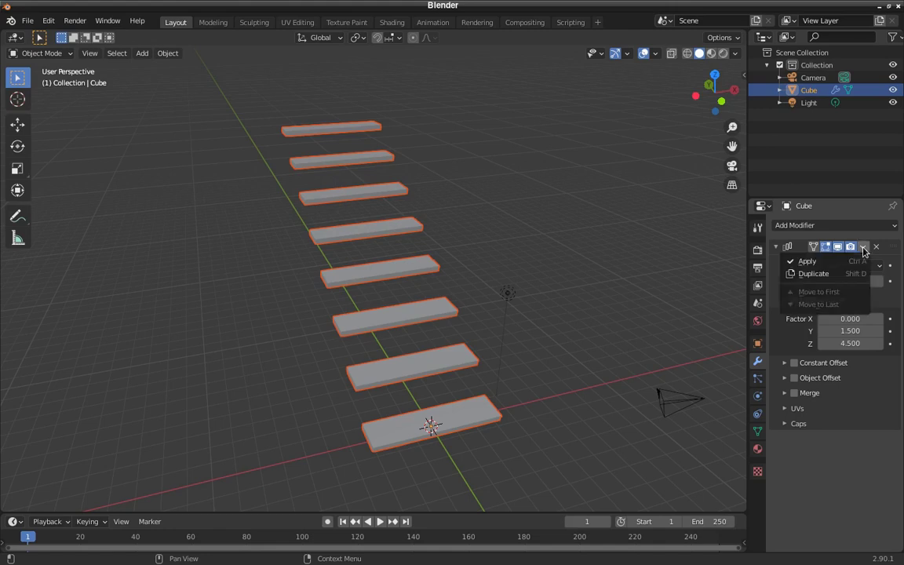
click(820, 265)
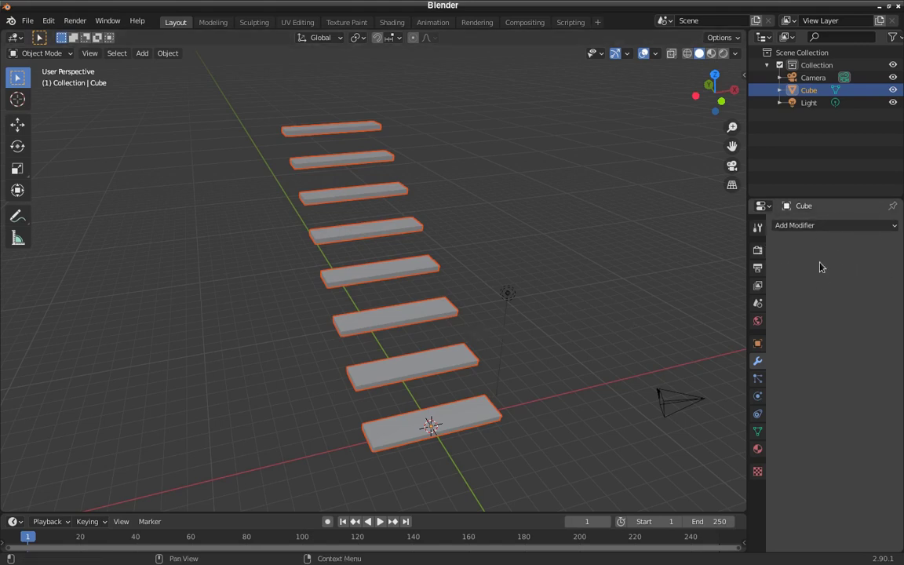
middle_drag(623, 305, 484, 351)
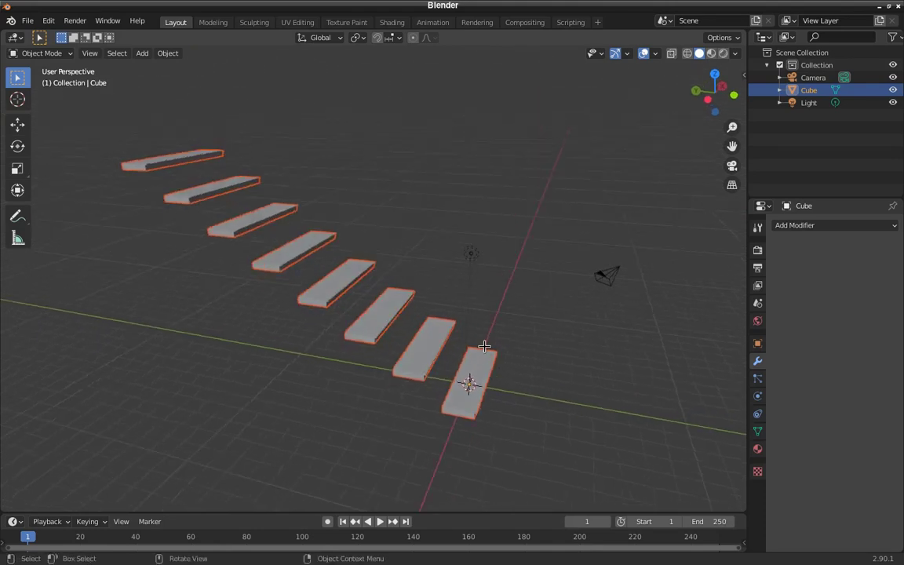
- In Edit Mode, select the near-end vertices of the fourth step and move them slightly along negative Y
key(Tab)
middle_drag(326, 294, 410, 318)
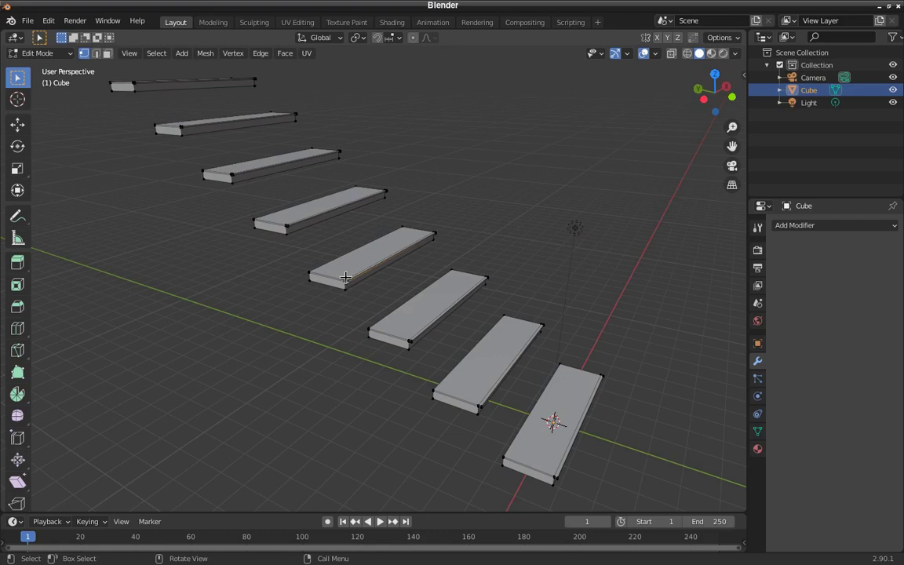
key(b)
drag(303, 260, 359, 308)
key(g)
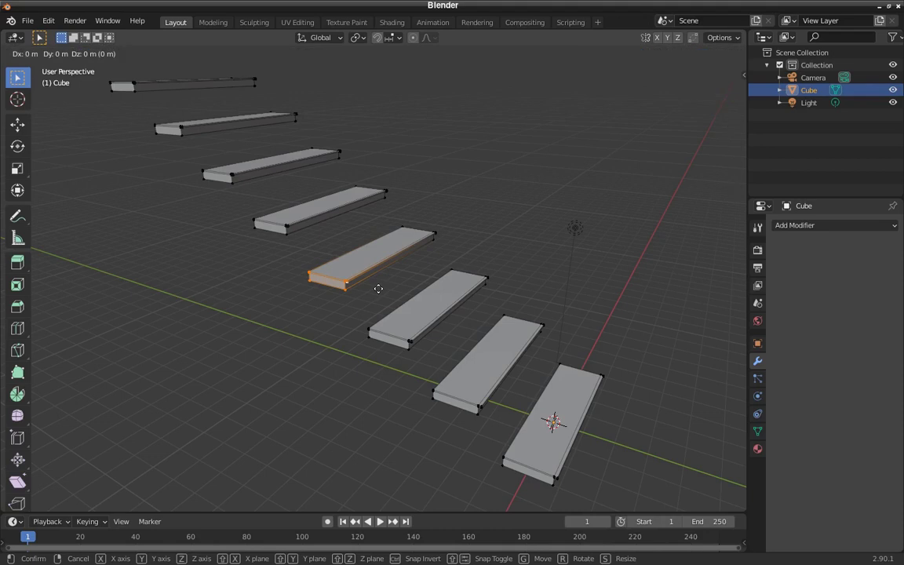
key(y)
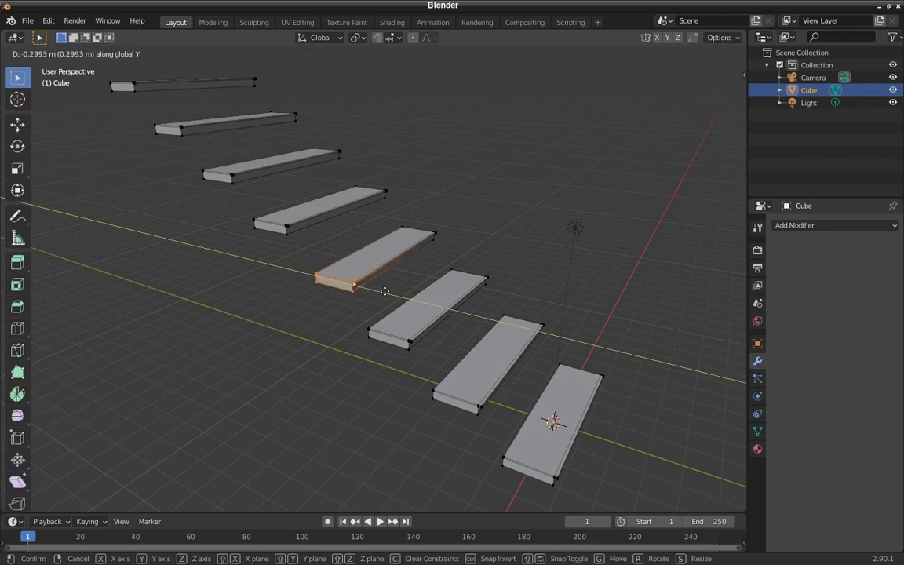
click(382, 292)
- Shift the fourth step's selected end vertices slightly along Z
key(g)
key(z)
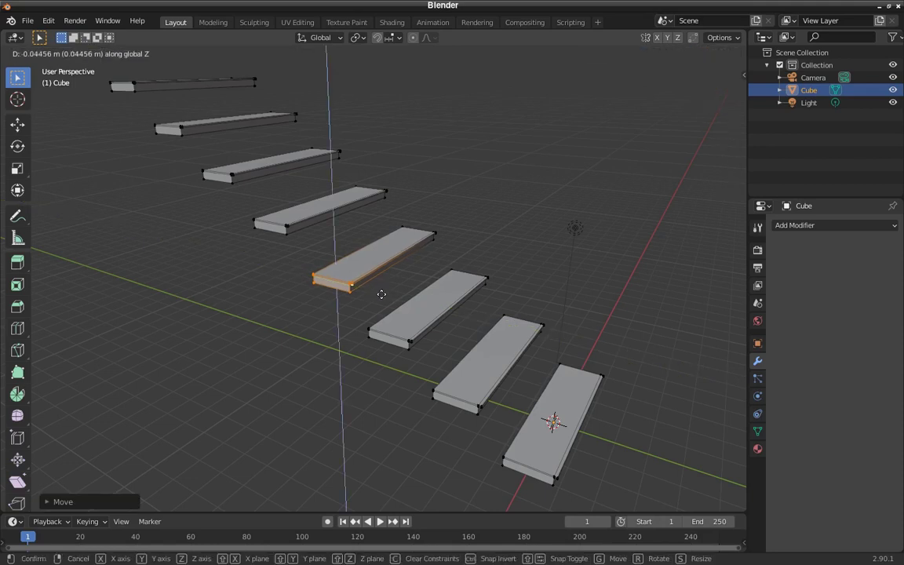
click(380, 290)
key(Tab)
middle_drag(379, 290, 342, 259)
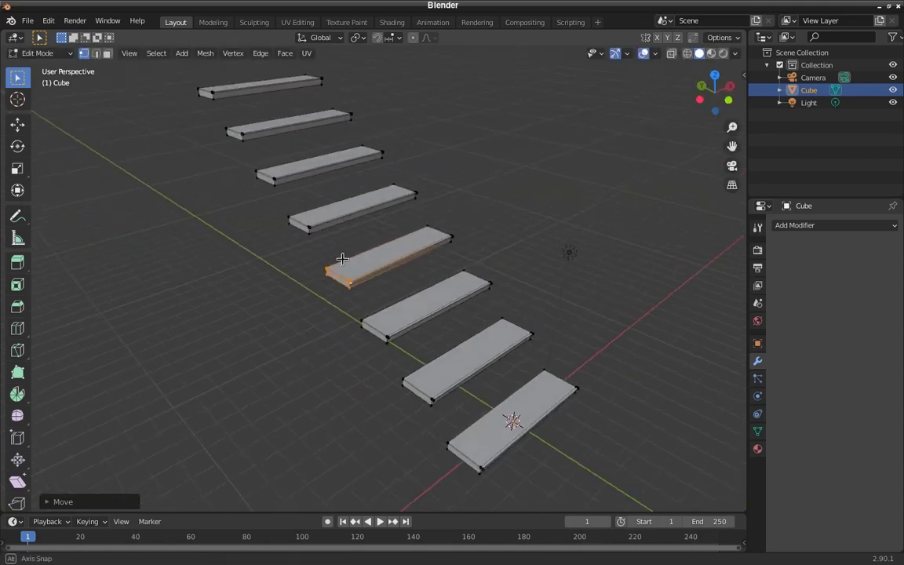
- Circle-select all vertices of the fifth step and rotate it by about -1.5 degrees in the current view
key(alt+a)
key(c)
scroll(282, 210, down, 3)
click(315, 225)
mouse_move(314, 226)
mouse_down()
mouse_move(363, 201)
mouse_move(412, 195)
mouse_up()
key(Escape)
key(r)
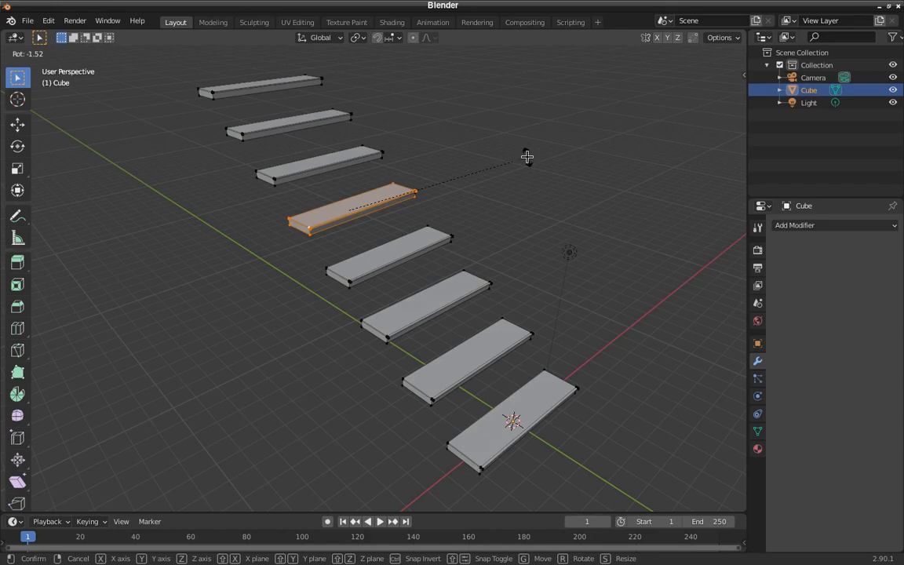
click(527, 157)
- Select the whole sixth step, rotate it slightly in a front-facing view, and return to Object Mode
middle_drag(436, 294, 377, 206)
click(487, 181)
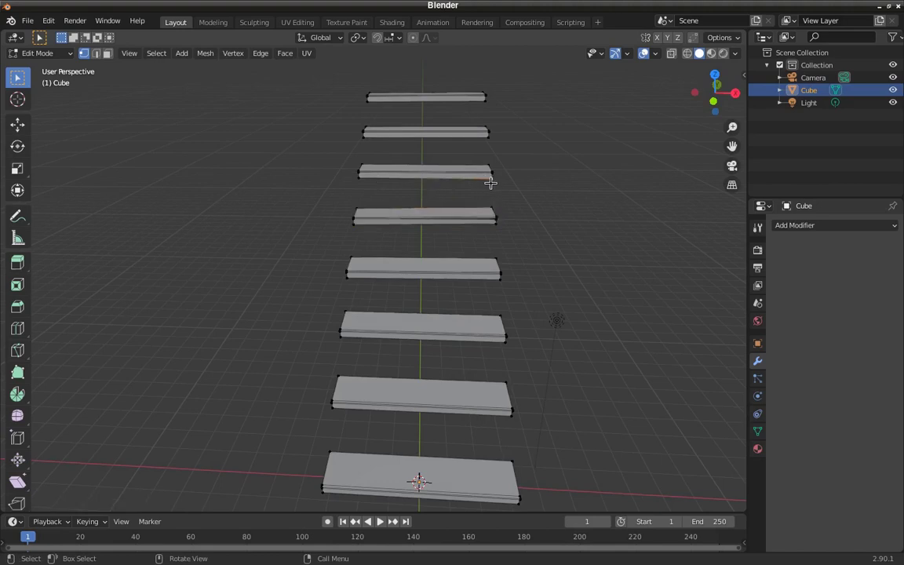
drag(328, 150, 510, 186)
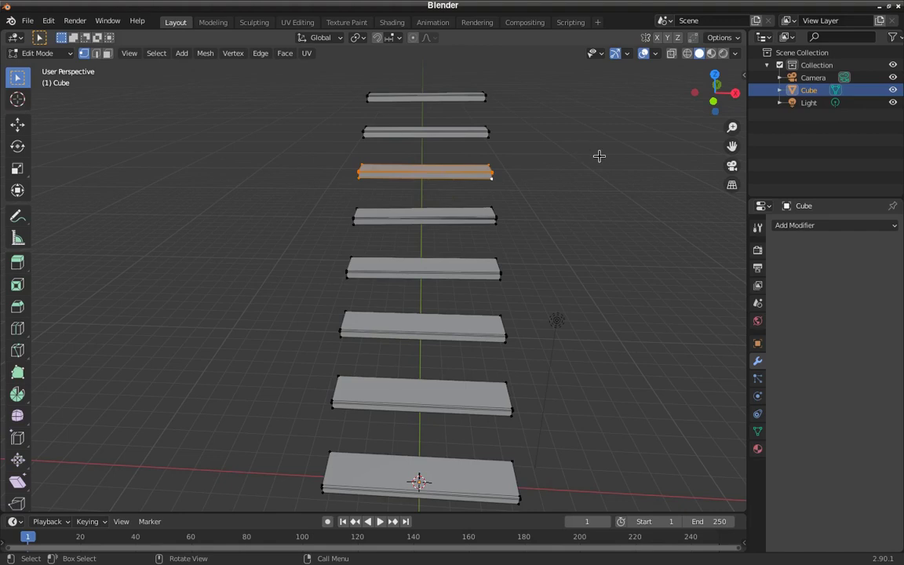
key(r)
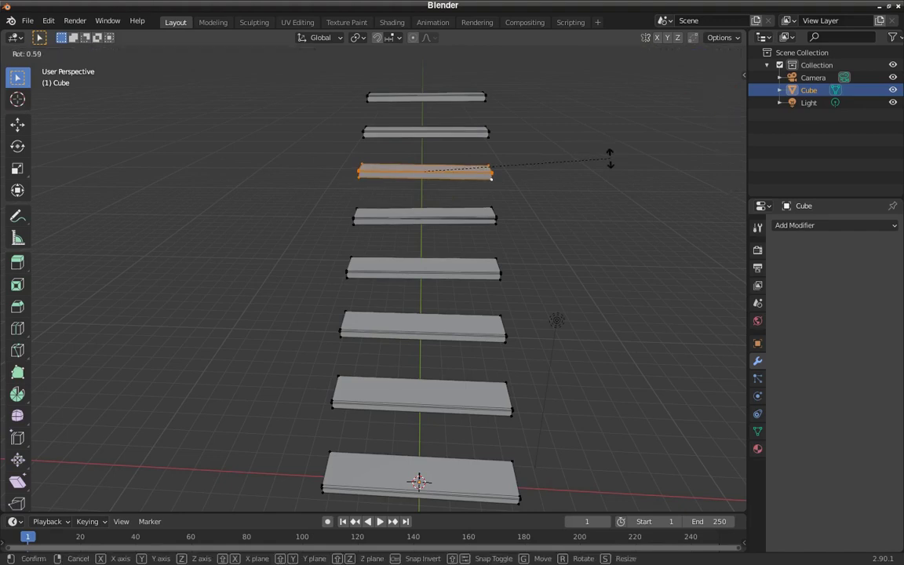
click(607, 167)
key(Tab)
middle_drag(478, 280, 582, 275)
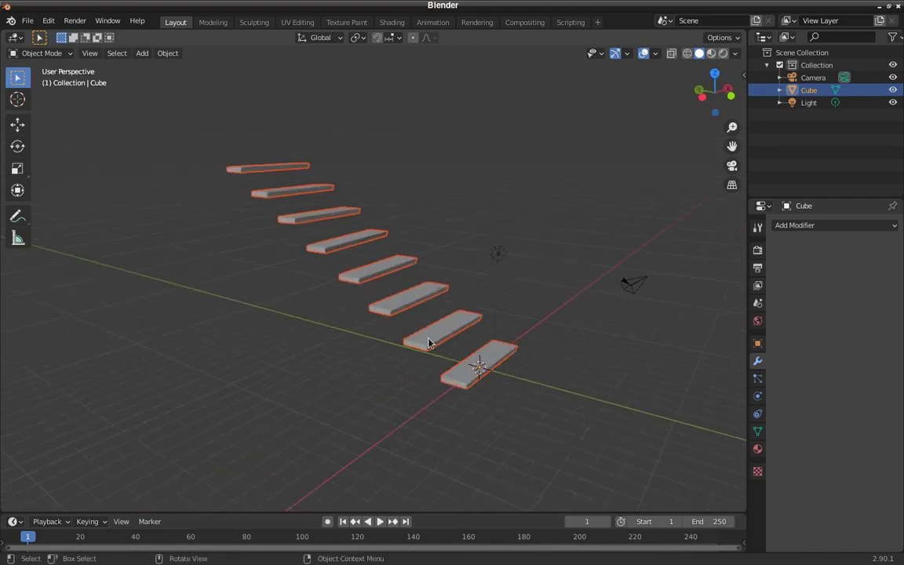
middle_drag(438, 308, 438, 369)
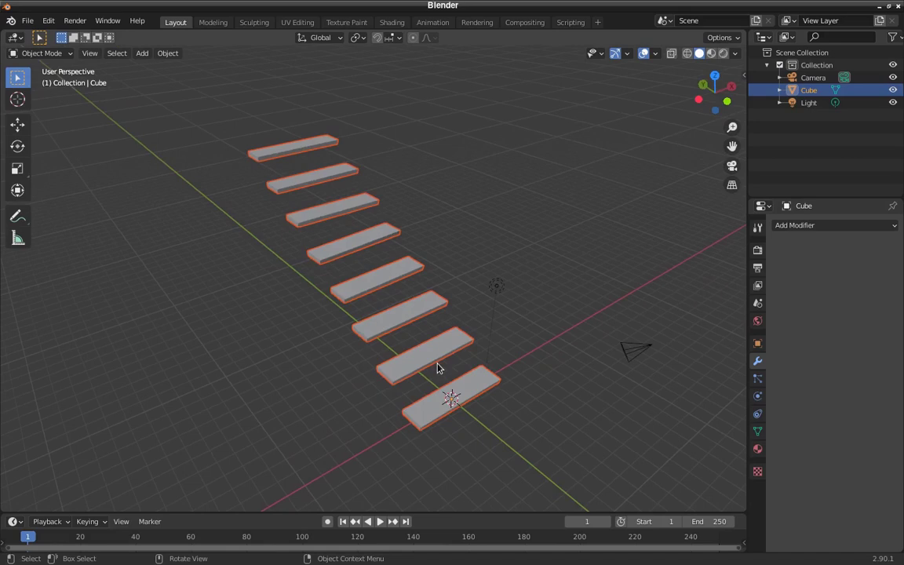
- Delete the staircase object and add a new default cube mesh at the origin
key(x)
click(438, 365)
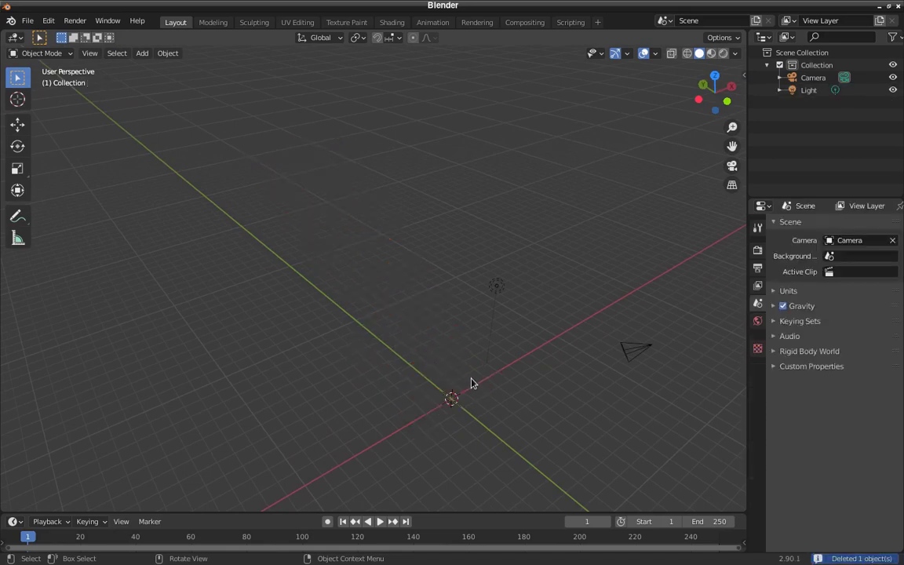
key(shift+a)
mouse_move(448, 308)
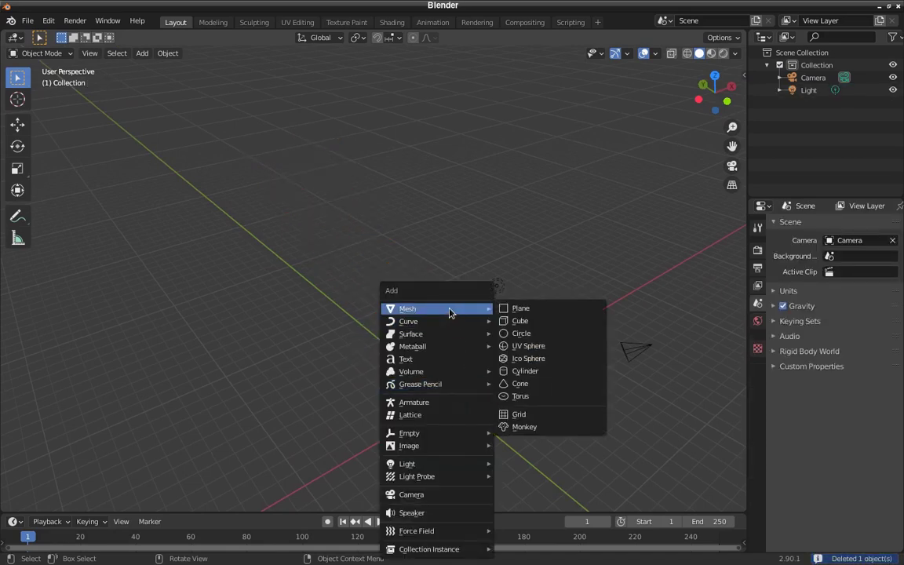
click(519, 320)
middle_drag(480, 376, 768, 265)
scroll(593, 329, up, 4)
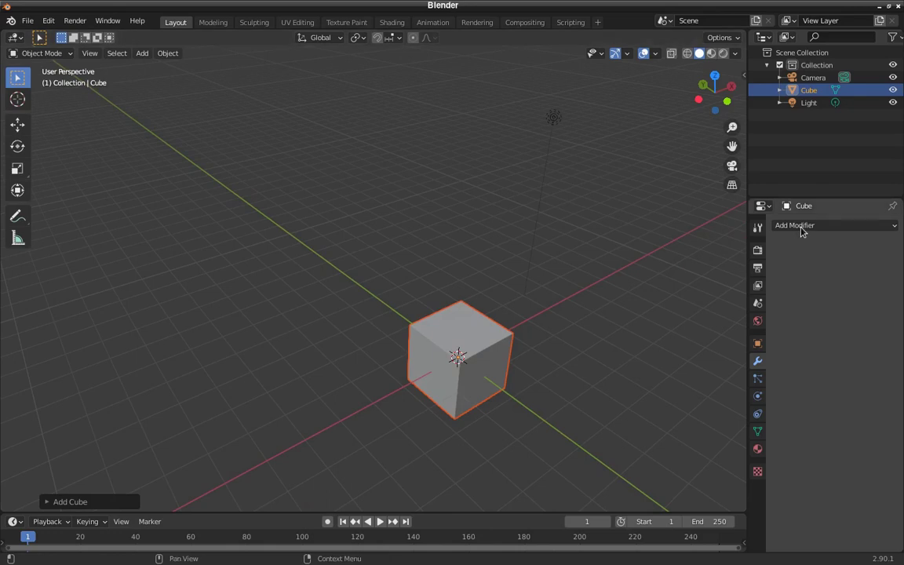
- Add a Mirror modifier to the new cube, keeping the X axis
click(800, 227)
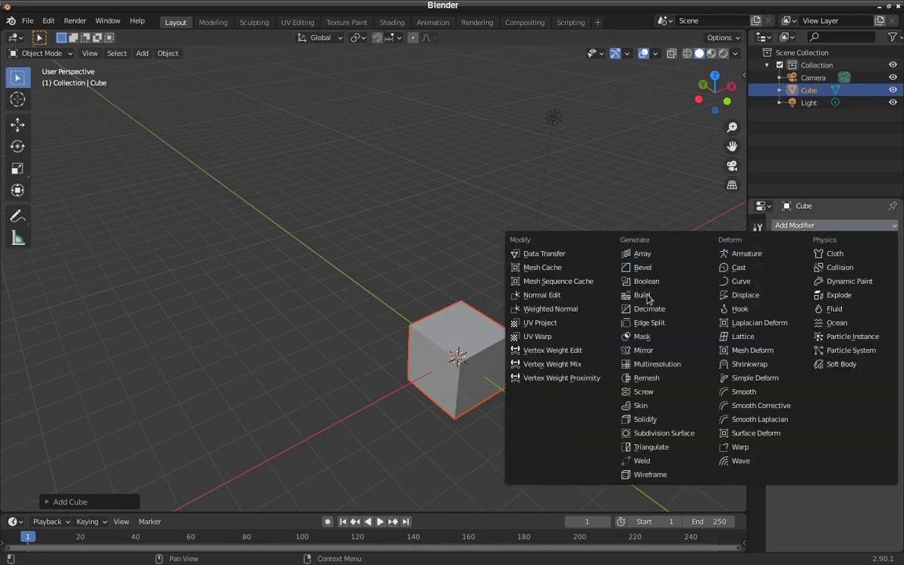
click(638, 354)
middle_drag(537, 402, 440, 343)
scroll(438, 343, up, 3)
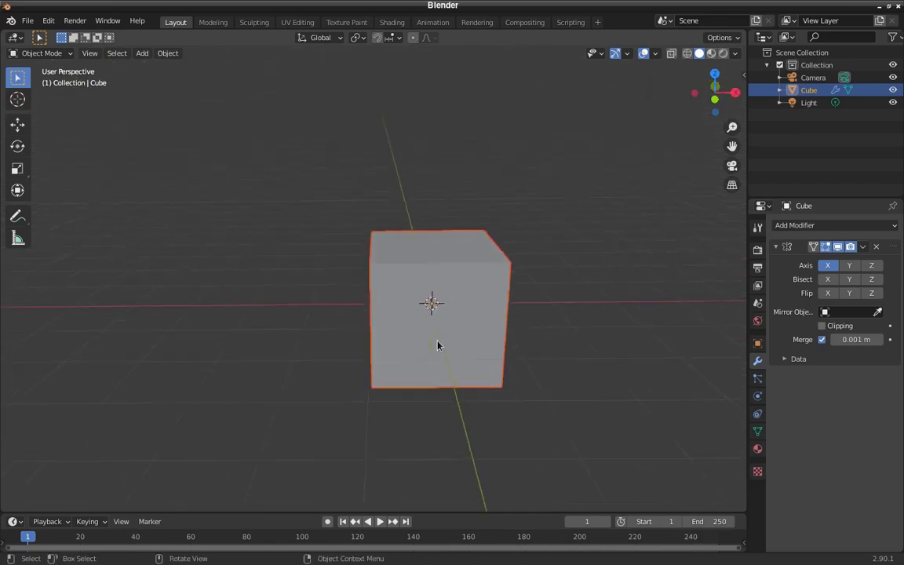
scroll(404, 199, down, 4)
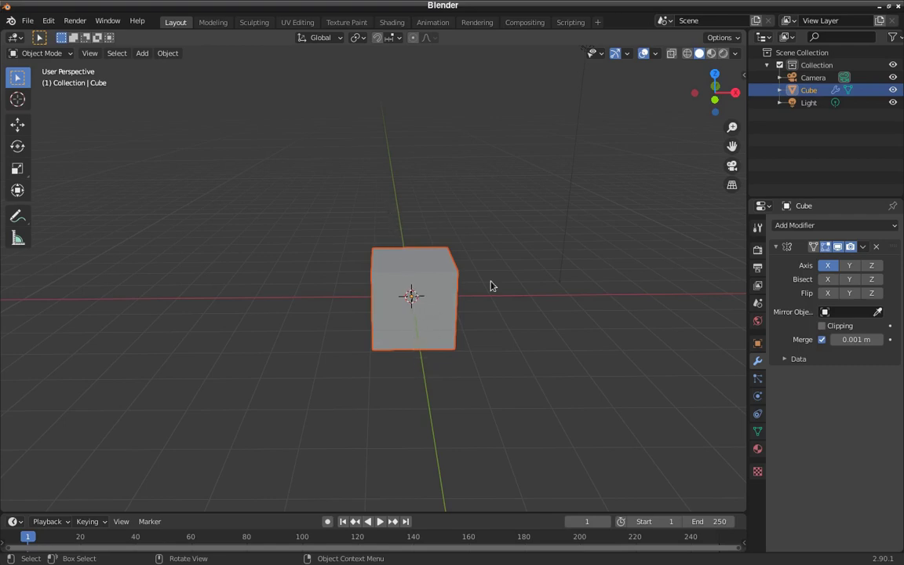
middle_drag(455, 307, 426, 299)
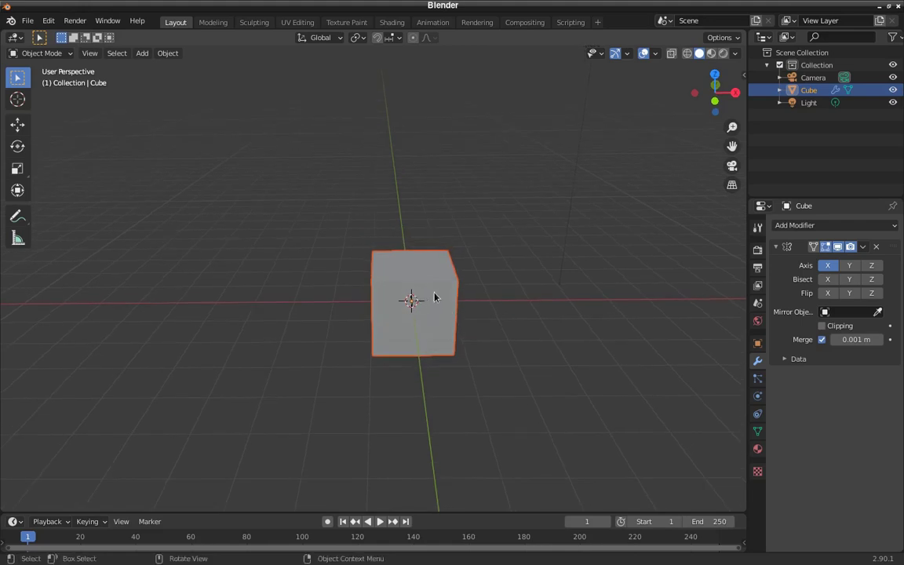
- Enter Edit Mode and move the whole cube mesh along the positive X axis until it separates from its mirrored copy
key(Tab)
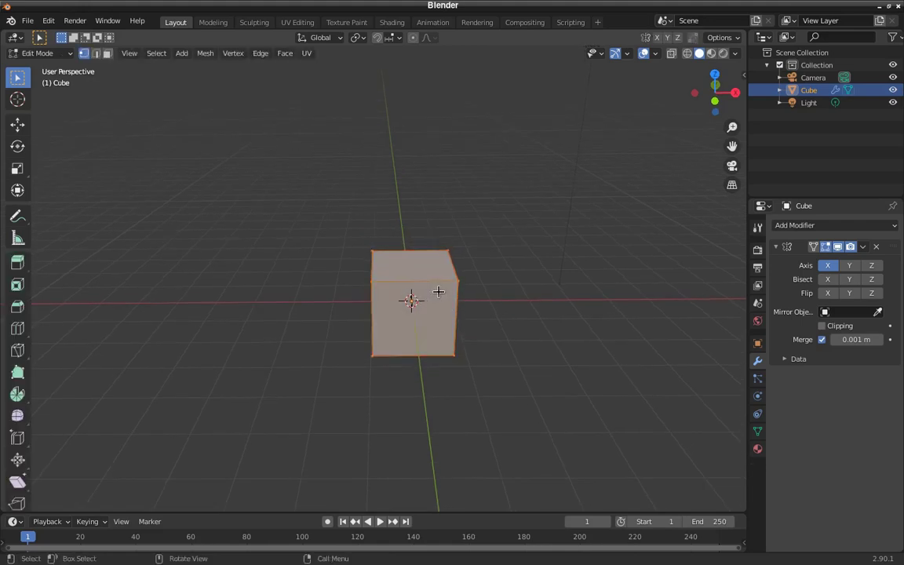
key(g)
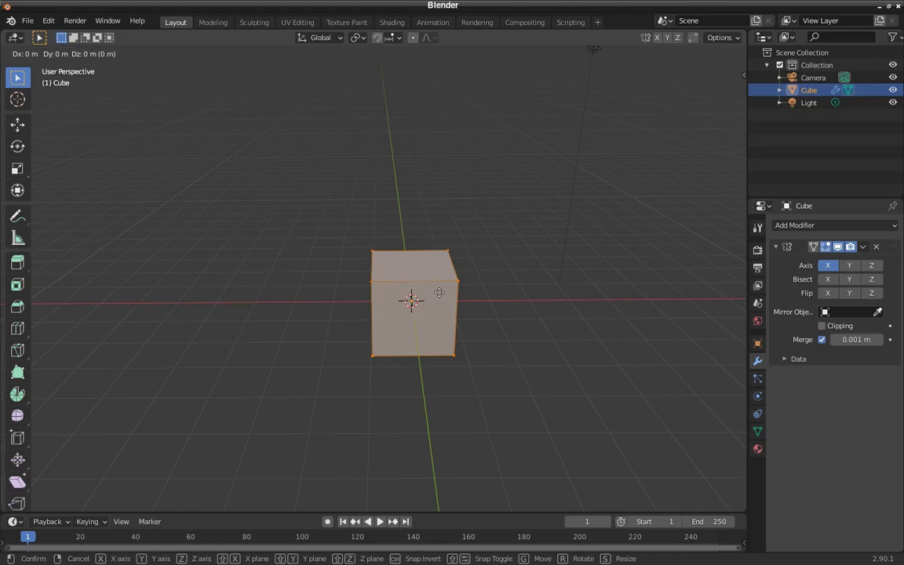
key(x)
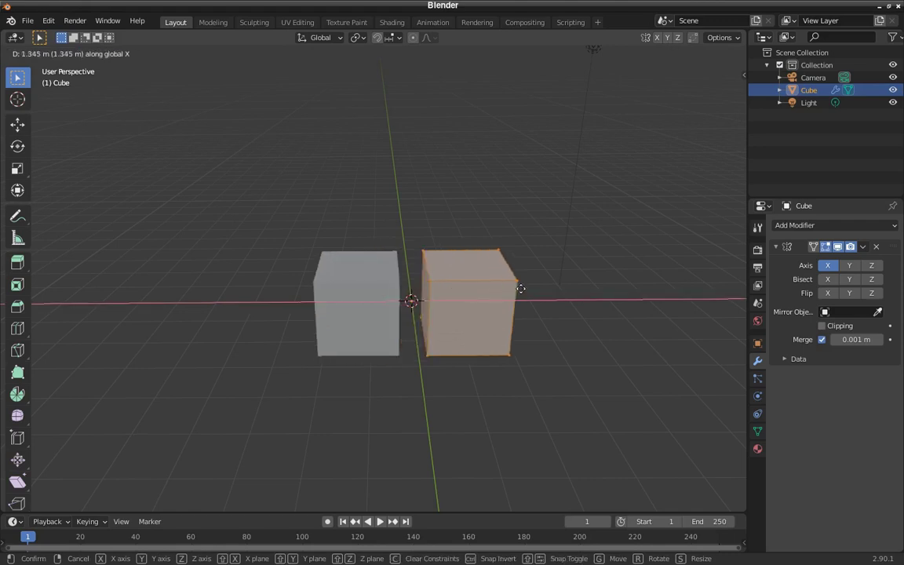
click(544, 290)
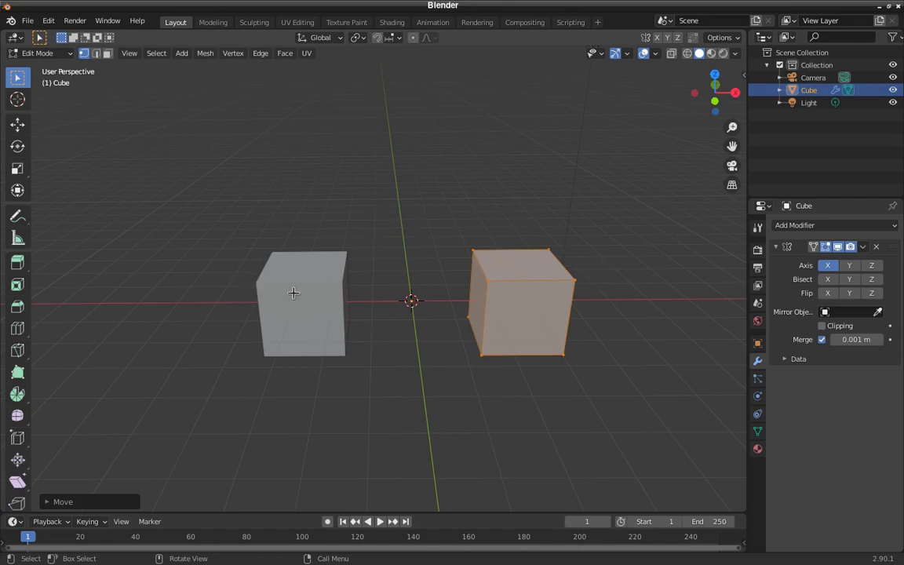
key(Tab)
key(Tab)
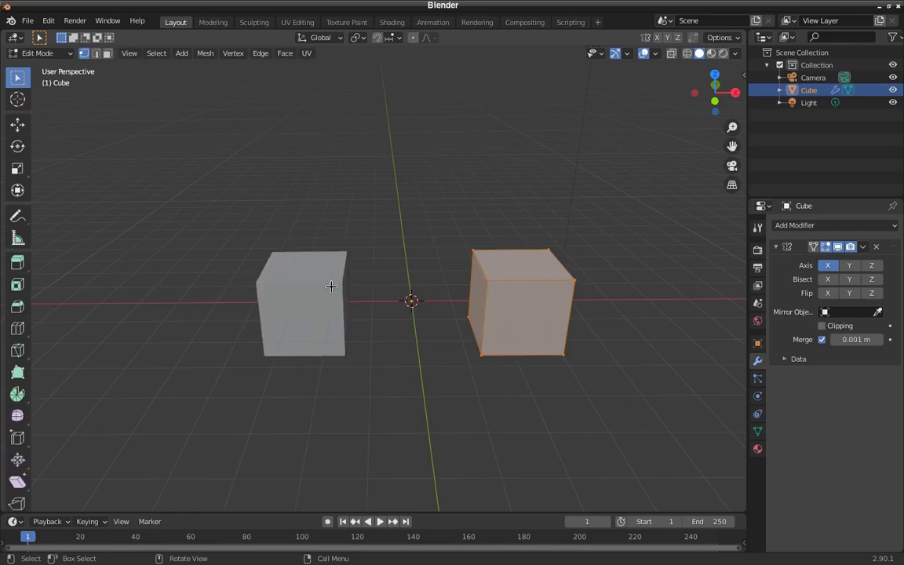
- Clear the selection, select the upper vertices on the cube's inner side, and raise them along Z into a sloped top
key(alt+a)
click(473, 252)
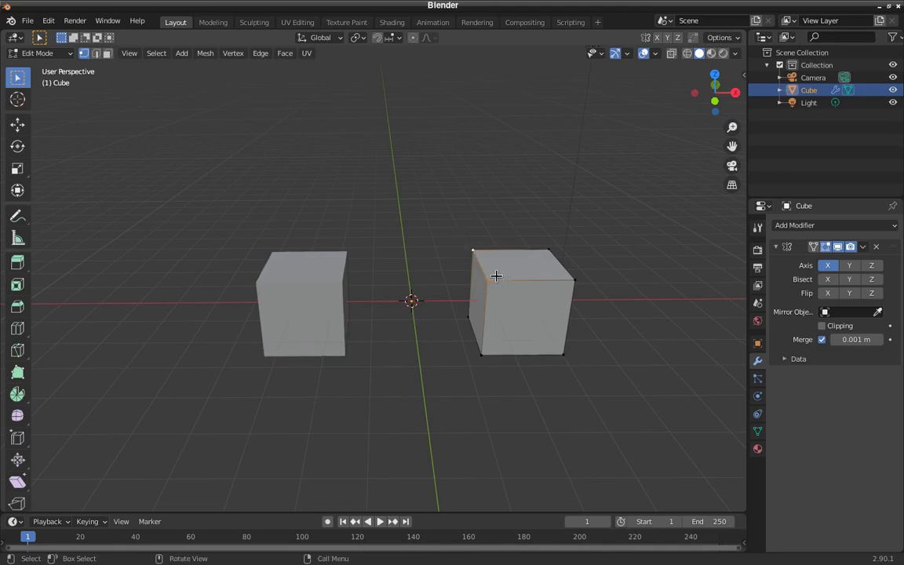
key(g)
key(z)
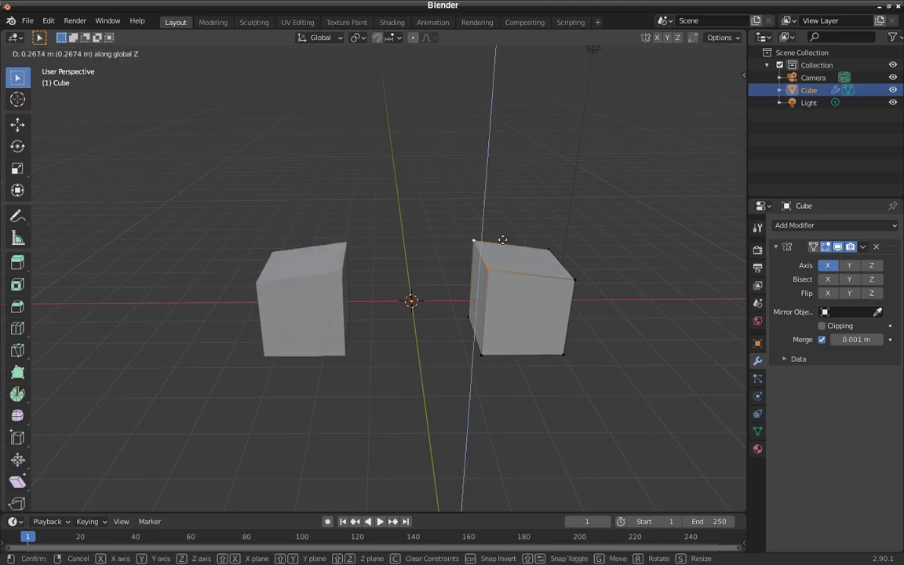
click(327, 254)
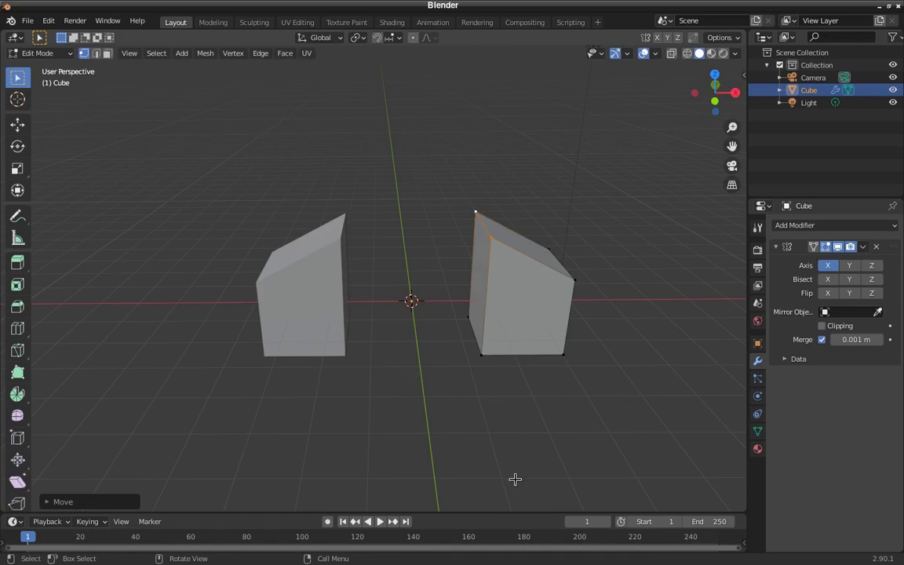
middle_drag(515, 478, 514, 478)
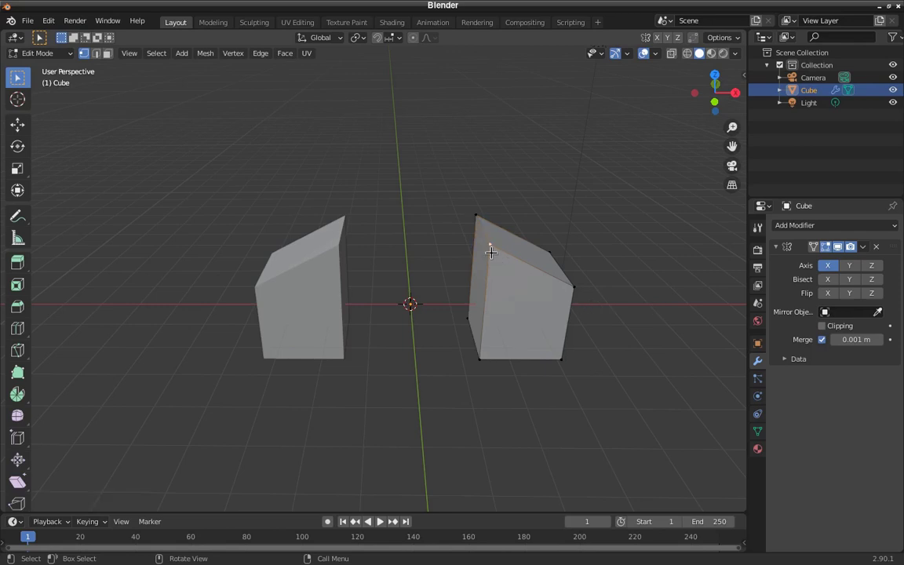
- Select all linked geometry of the sloped block and move it up along Z, above the grid floor
key(l)
key(g)
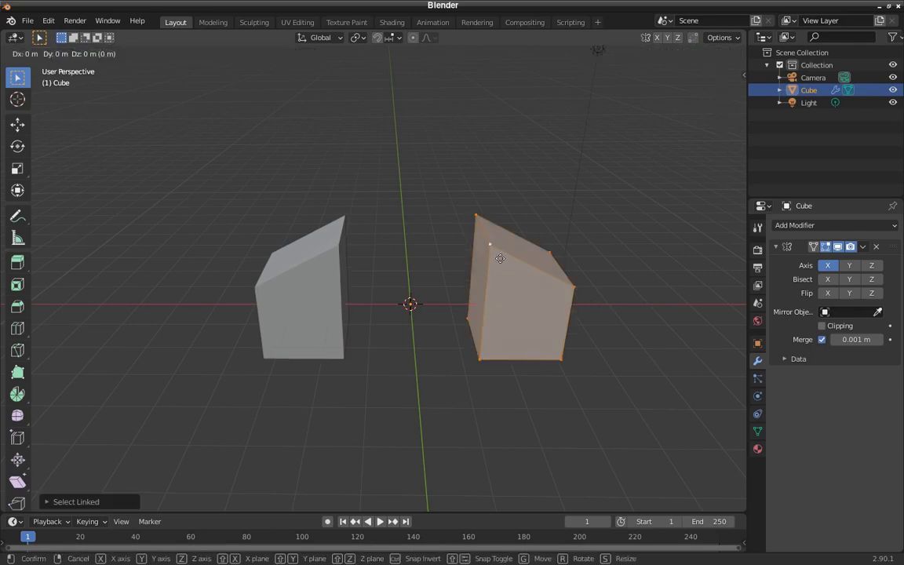
key(z)
click(509, 149)
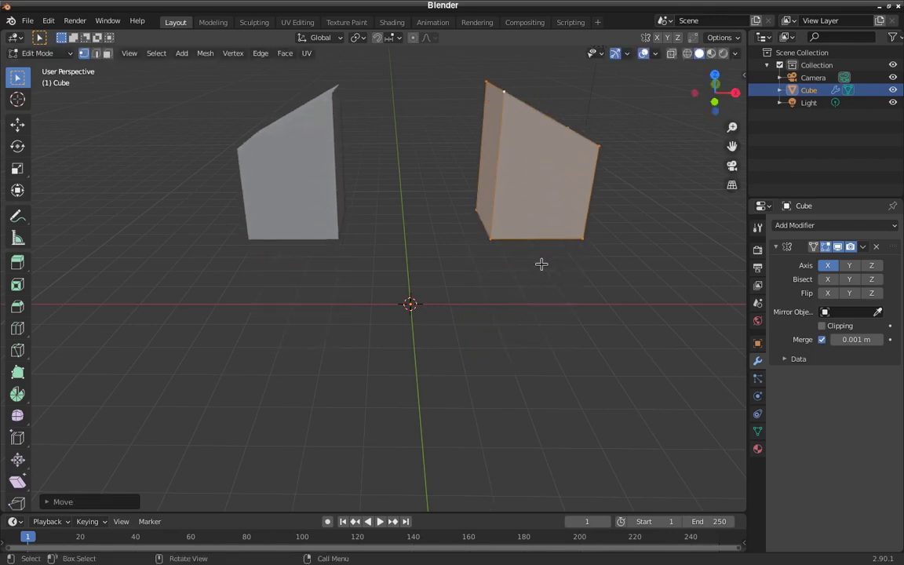
- Enable the Z and Y mirror axes in addition to X on the Mirror modifier
middle_drag(542, 264, 811, 281)
click(871, 265)
mouse_move(525, 355)
middle_down()
mouse_move(444, 378)
mouse_move(421, 370)
mouse_move(541, 347)
middle_up()
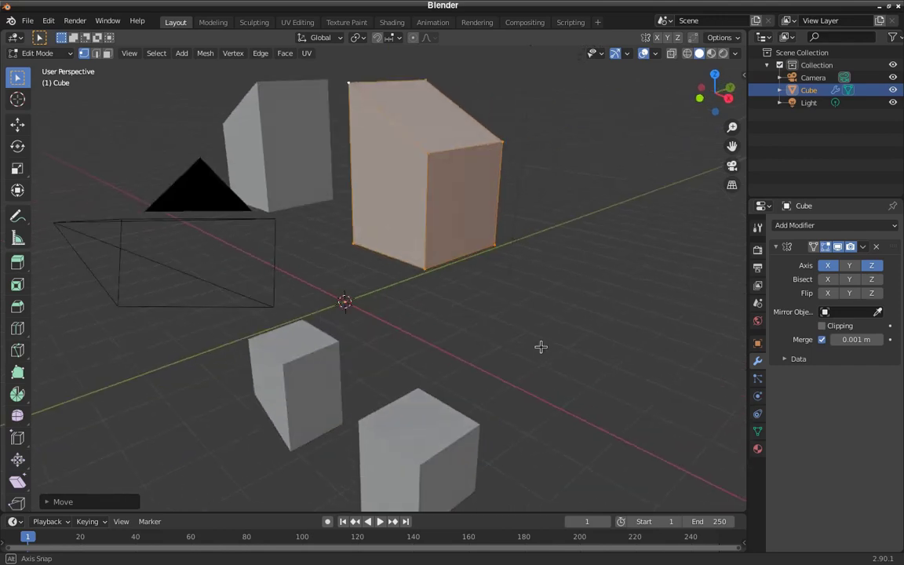
click(851, 266)
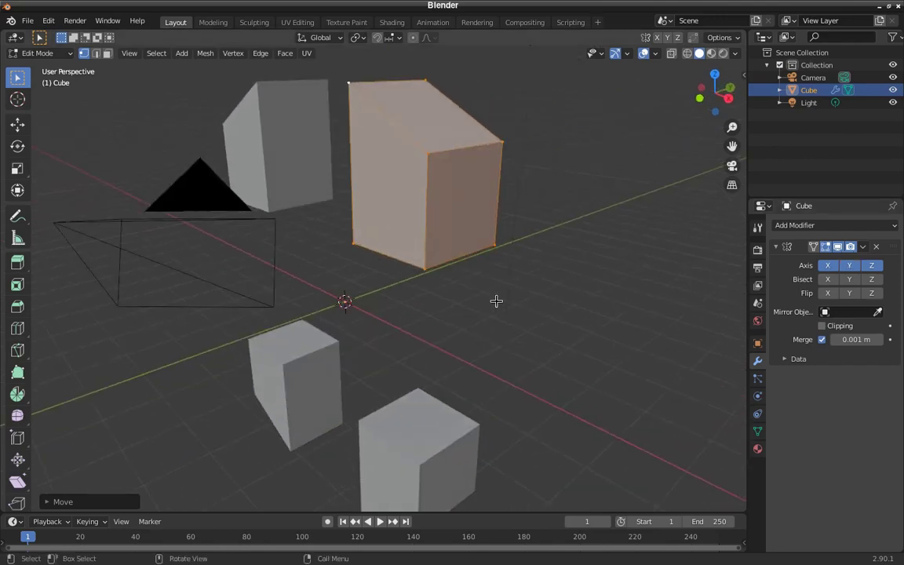
scroll(496, 301, down, 3)
middle_drag(477, 310, 303, 246)
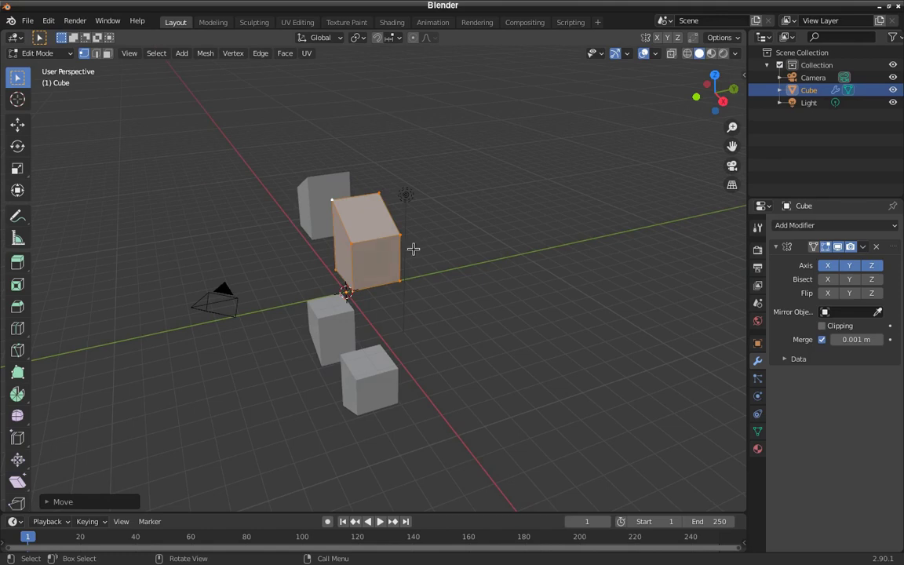
- Move the selected block about -3.26 m along the global Y axis
key(g)
key(y)
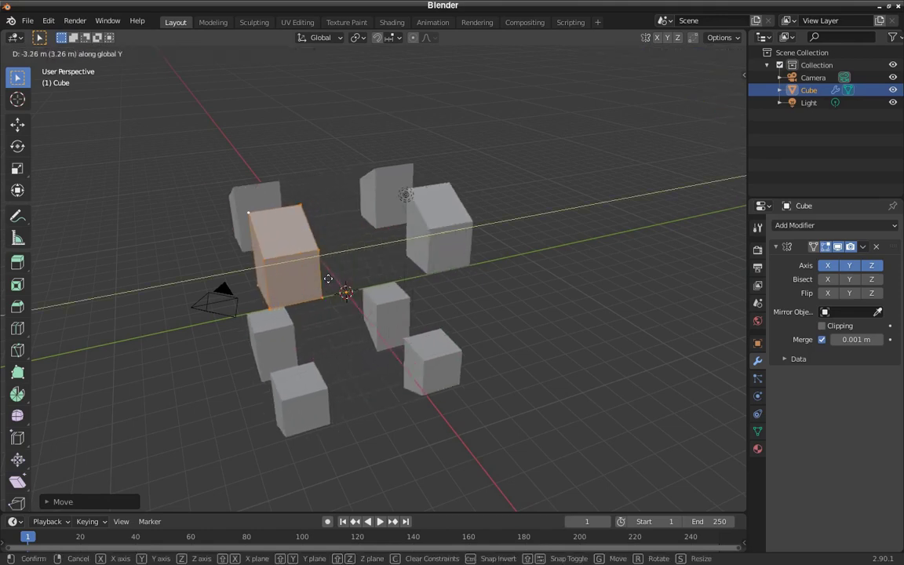
click(328, 279)
middle_drag(319, 269, 368, 282)
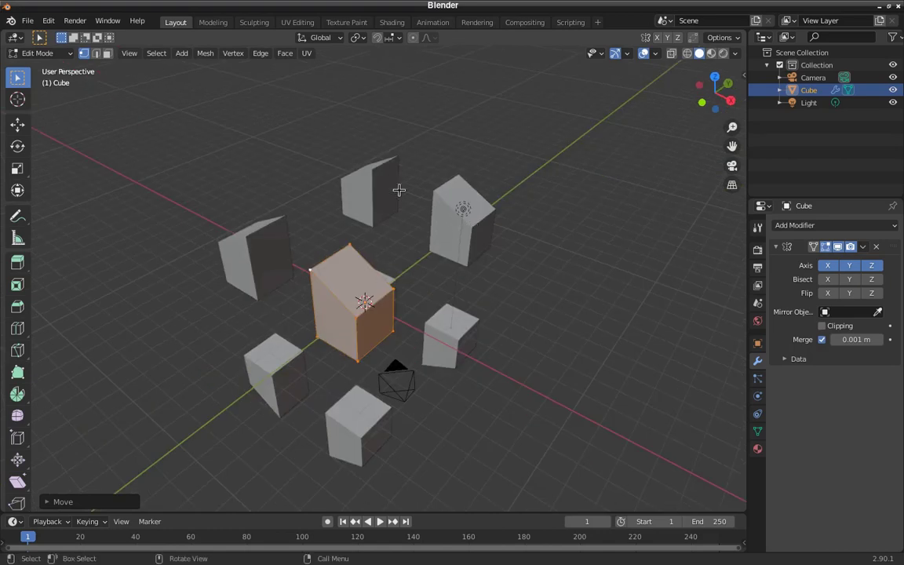
- Turn off the Y and Z mirror axes of the Mirror modifier, keeping only X
click(856, 267)
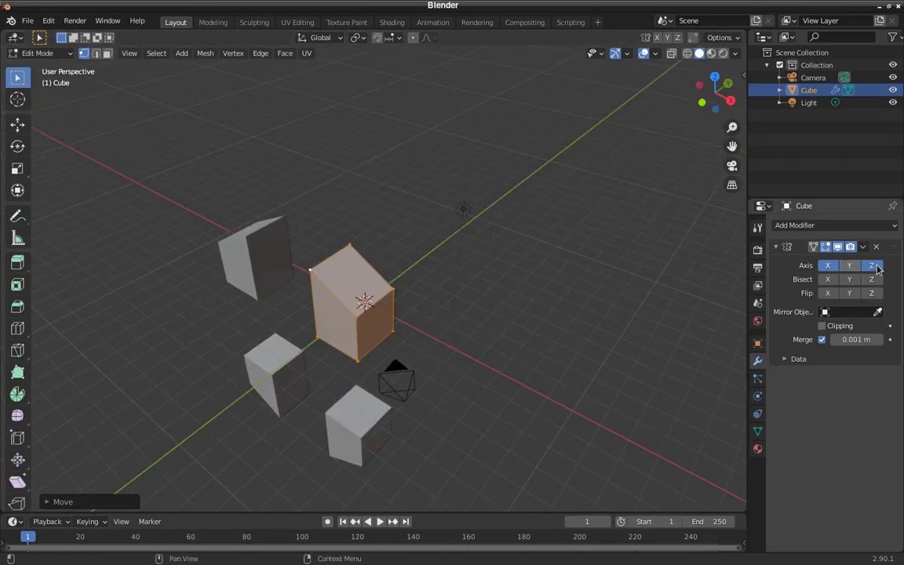
click(873, 266)
middle_drag(420, 389, 800, 358)
scroll(453, 365, up, 3)
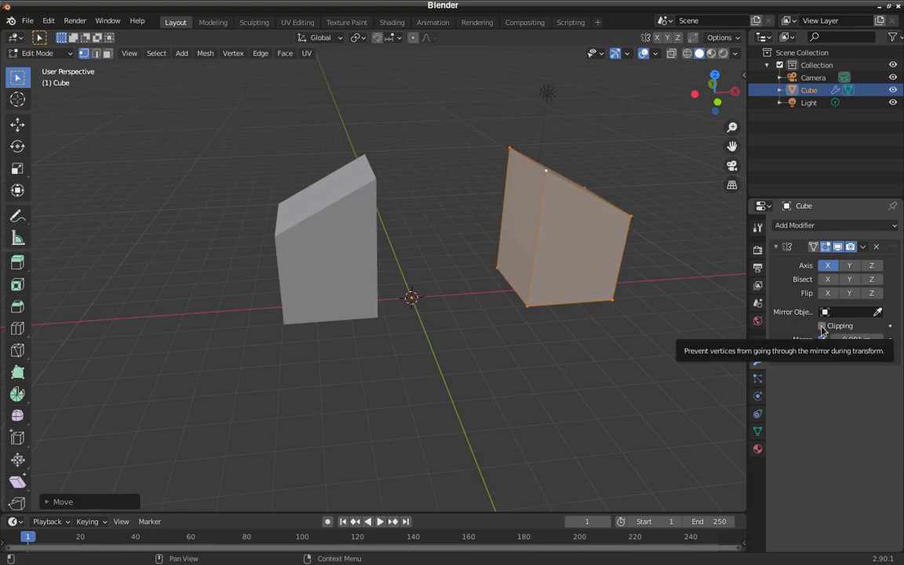
- Enable Flip X on the Mirror modifier and switch the X mirror axis off and back on to compare
click(828, 293)
middle_drag(569, 367, 825, 274)
click(828, 269)
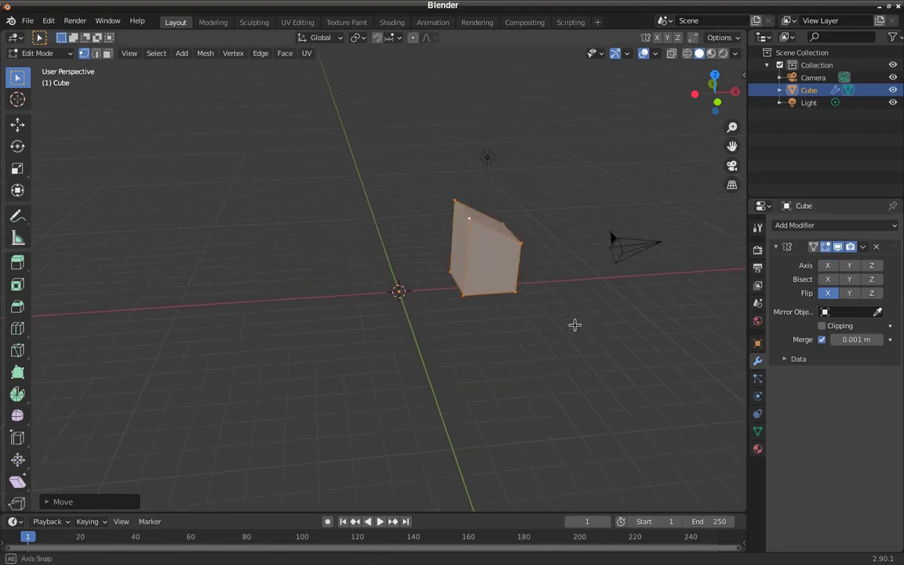
middle_drag(575, 323, 676, 294)
click(826, 267)
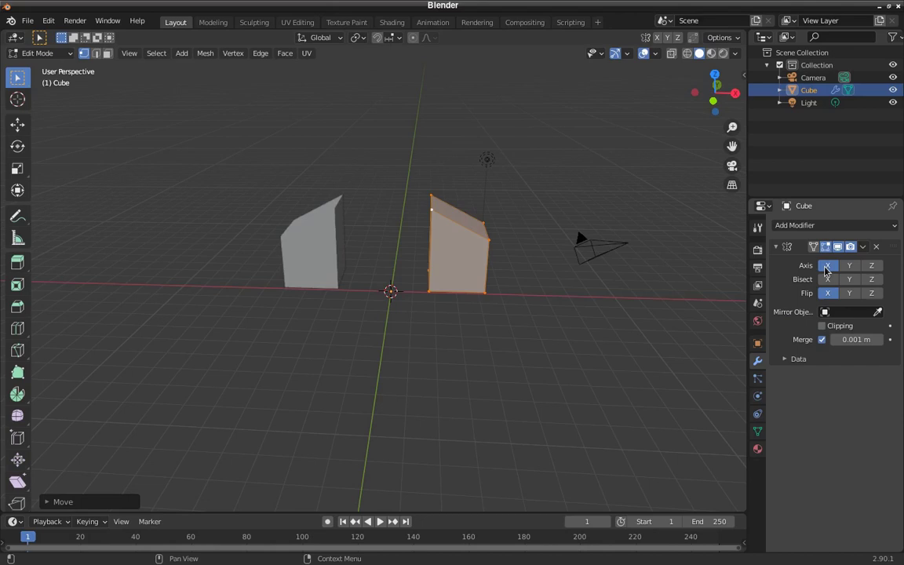
middle_drag(456, 323, 491, 321)
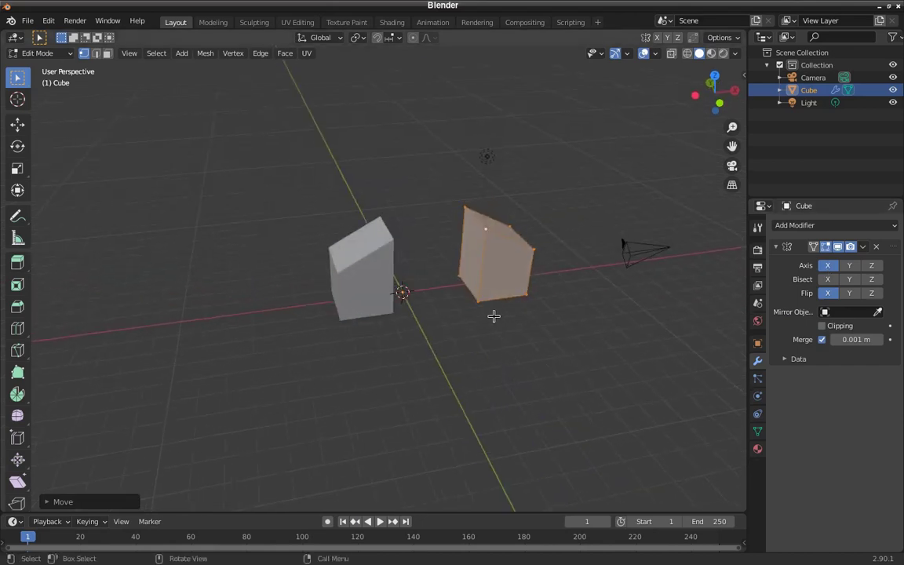
- Return to Object Mode and turn off the Mirror modifier's X axis
key(Tab)
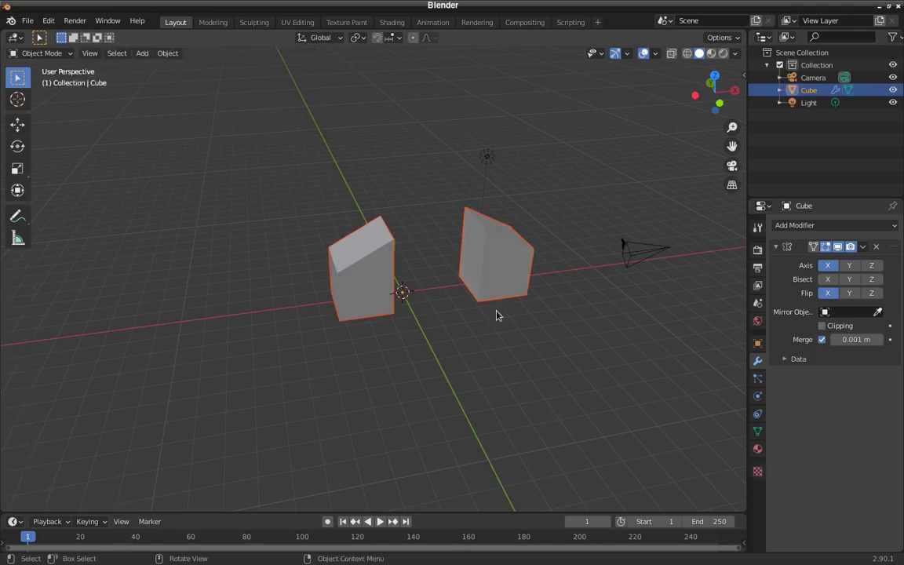
click(828, 267)
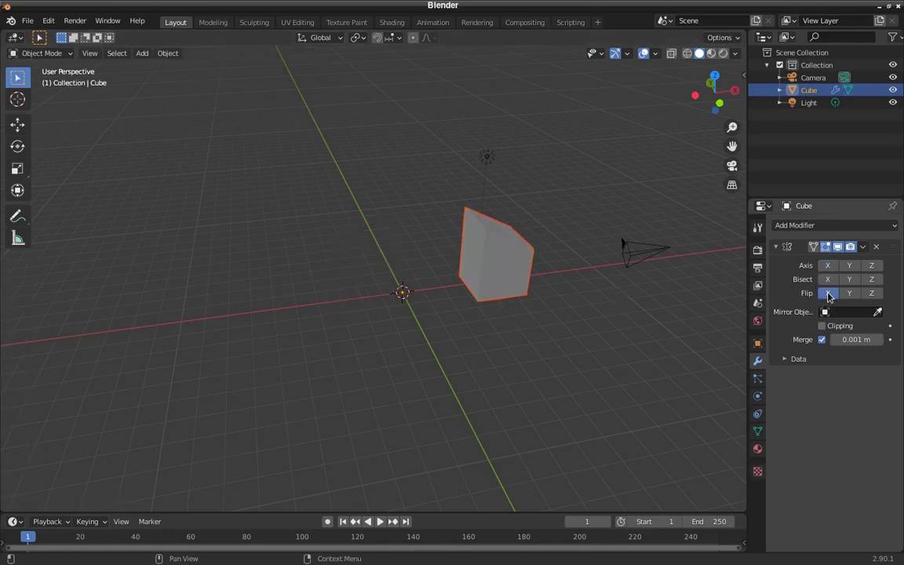
middle_drag(540, 347, 519, 347)
scroll(519, 347, down, 3)
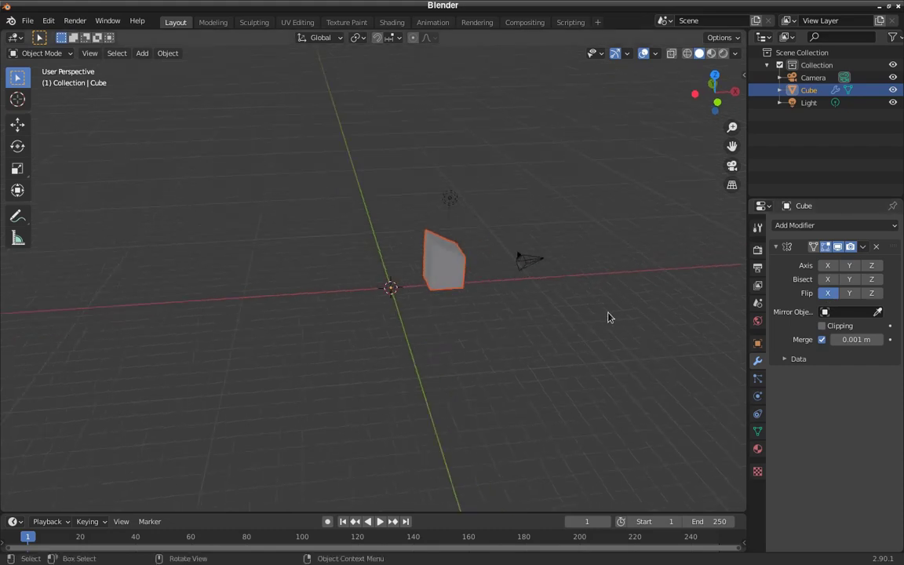
- Try Bisect on X and Y, turn both off again, and enable Flip Y alongside Flip X
click(848, 281)
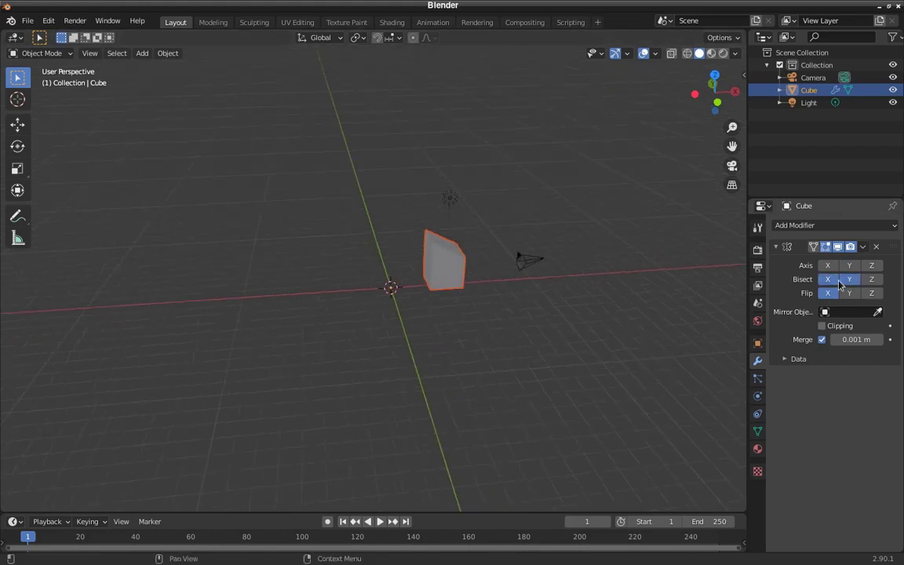
click(831, 281)
click(852, 282)
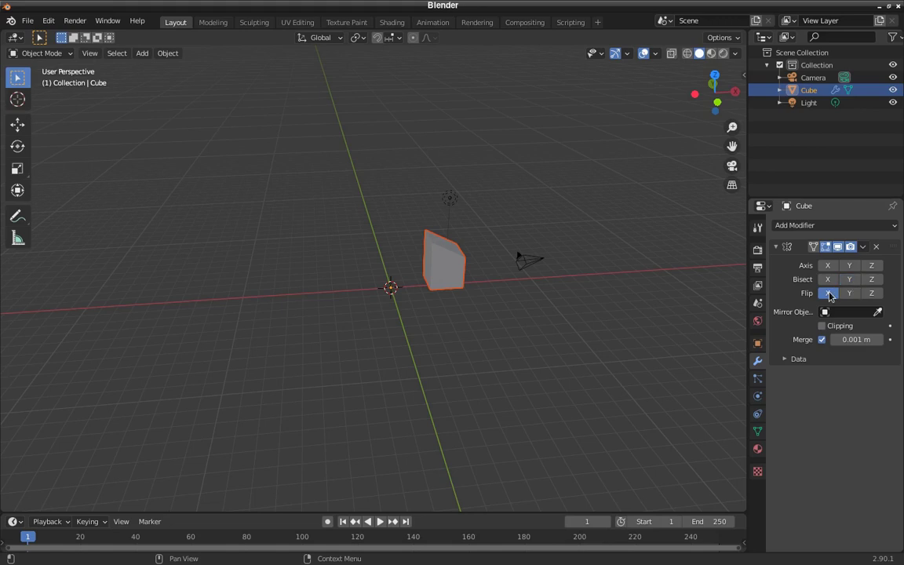
click(850, 294)
middle_drag(511, 346, 535, 360)
scroll(535, 360, up, 3)
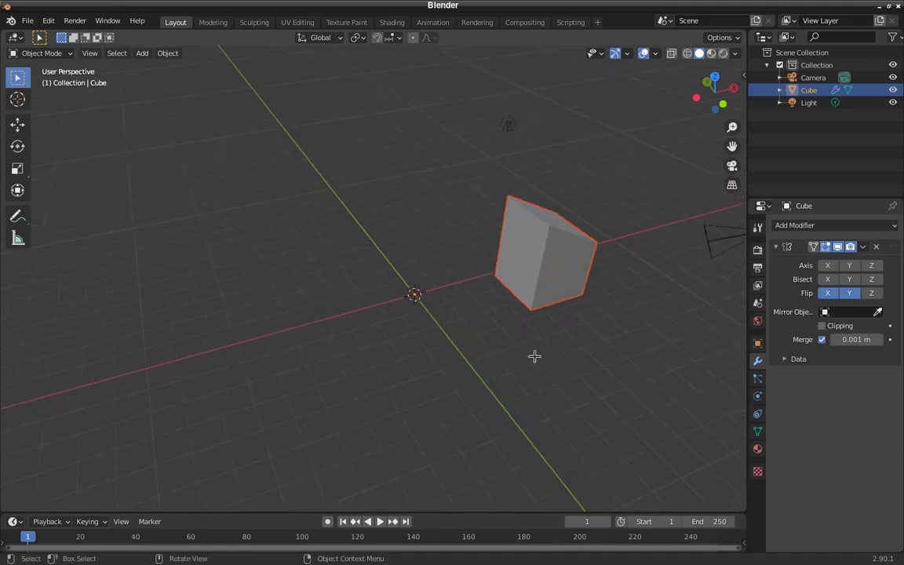
- In Edit Mode, re-enable the X mirror axis, try Flip on Y and Z, and leave only Flip X enabled
key(Tab)
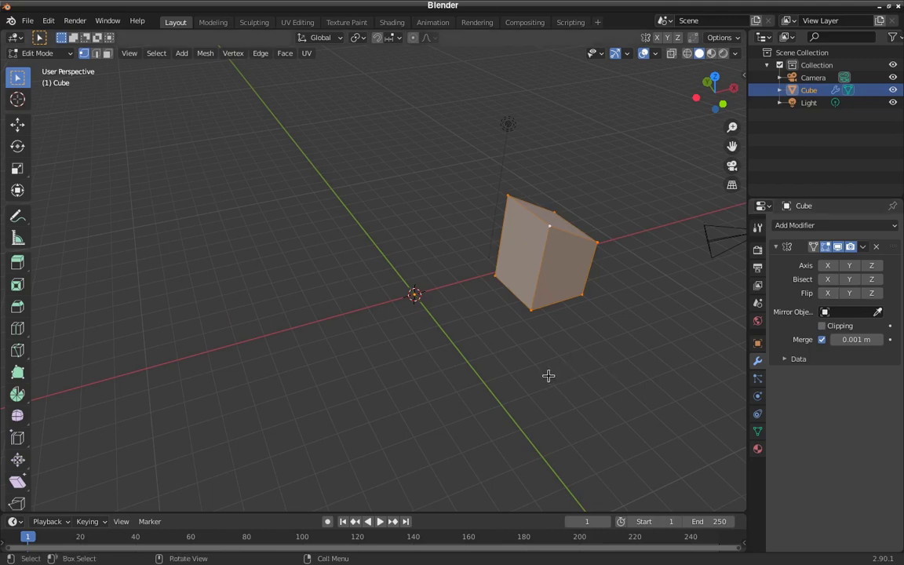
click(826, 267)
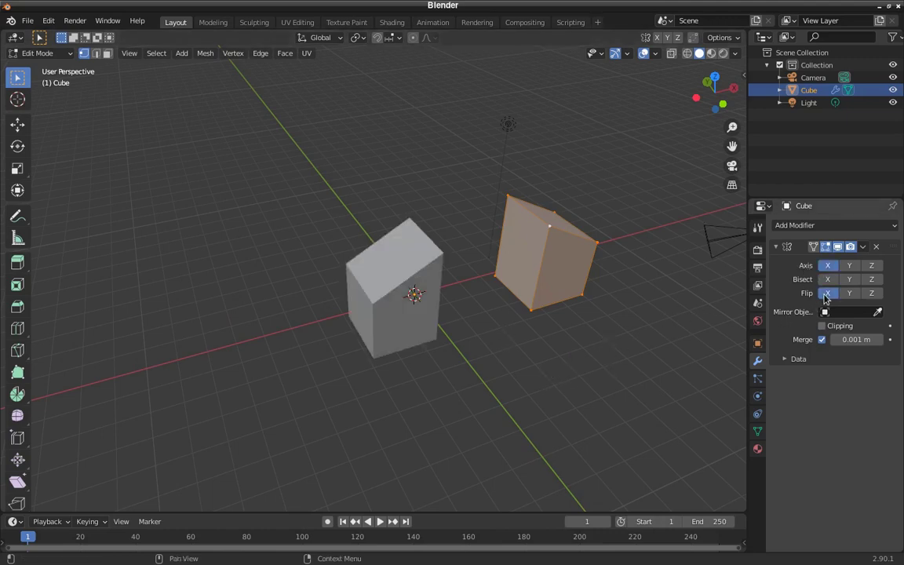
click(850, 294)
click(870, 294)
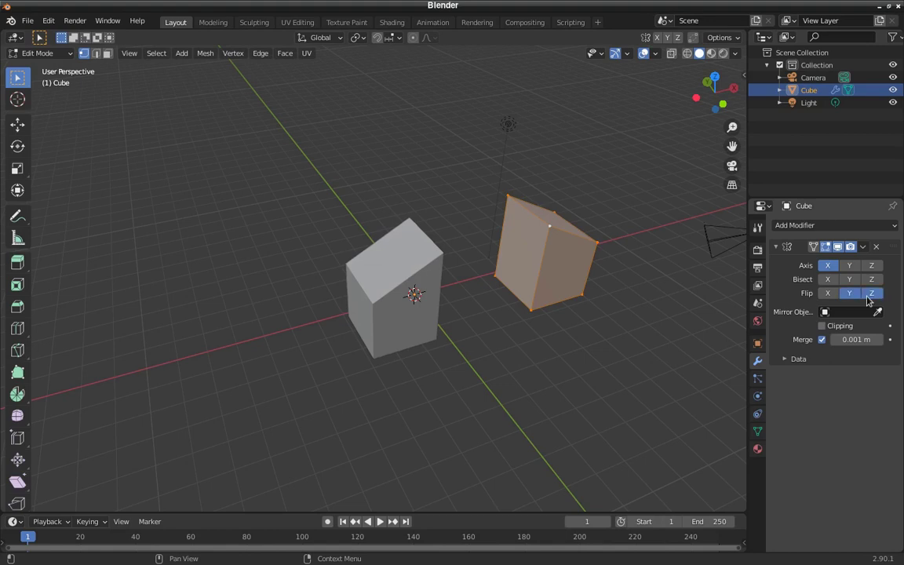
click(854, 297)
click(871, 295)
click(829, 295)
- Select the two upper outer vertices of the block and raise them along Z above the inner edge
click(599, 242)
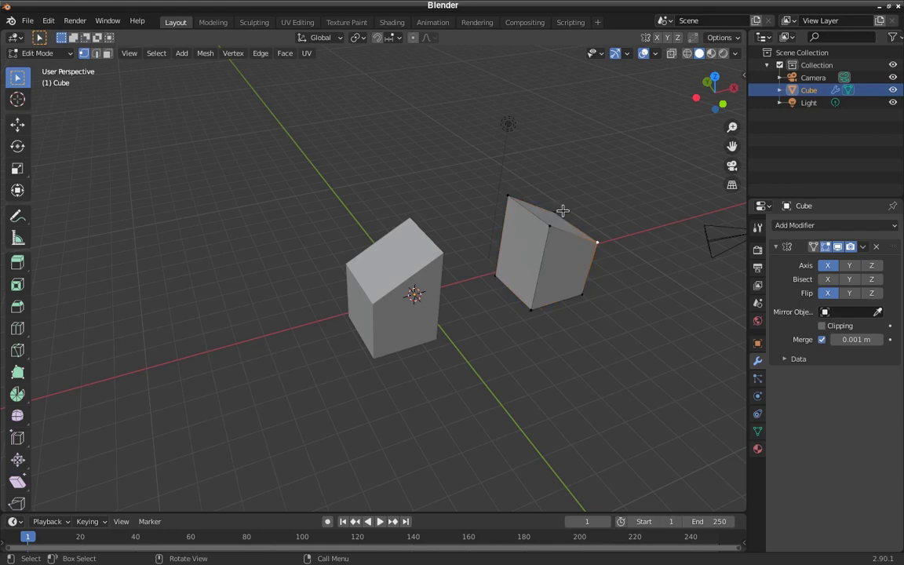
shift+click(557, 207)
key(g)
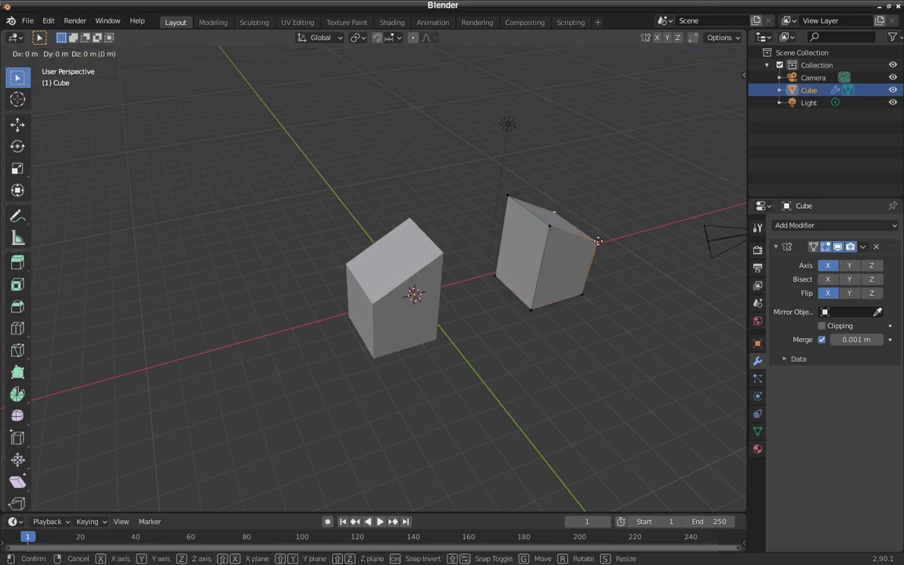
key(z)
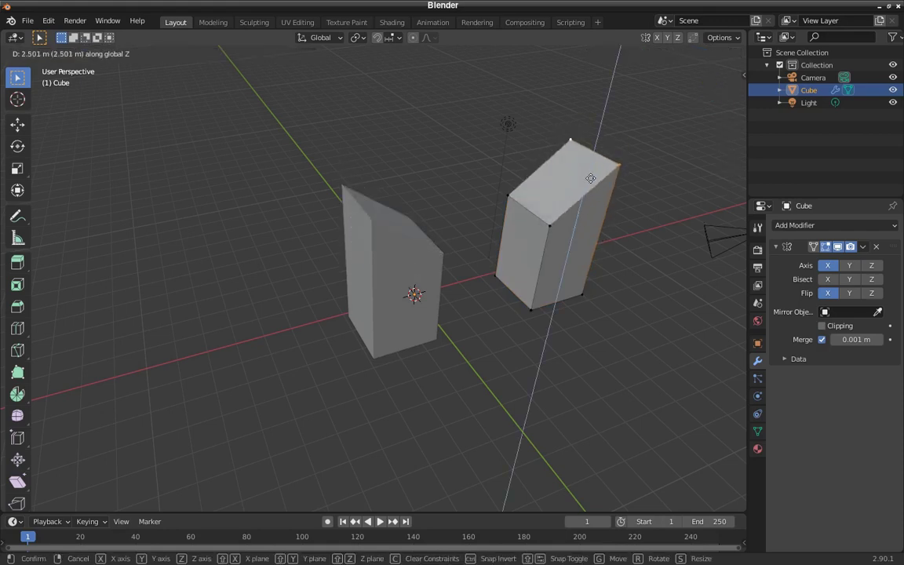
click(603, 189)
- Move the block's two selected upper outer vertices outward along X by about 0.95 m
middle_drag(579, 243, 554, 229)
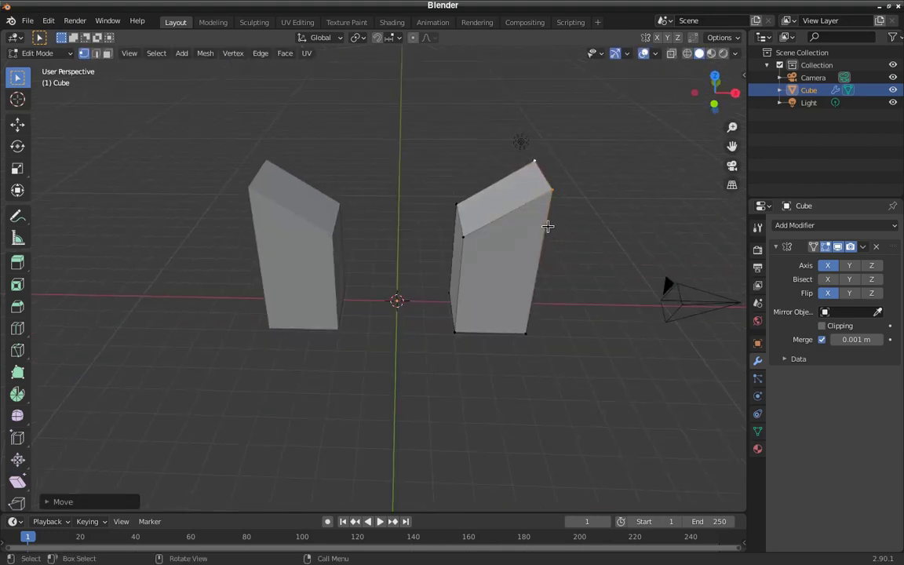
key(g)
key(x)
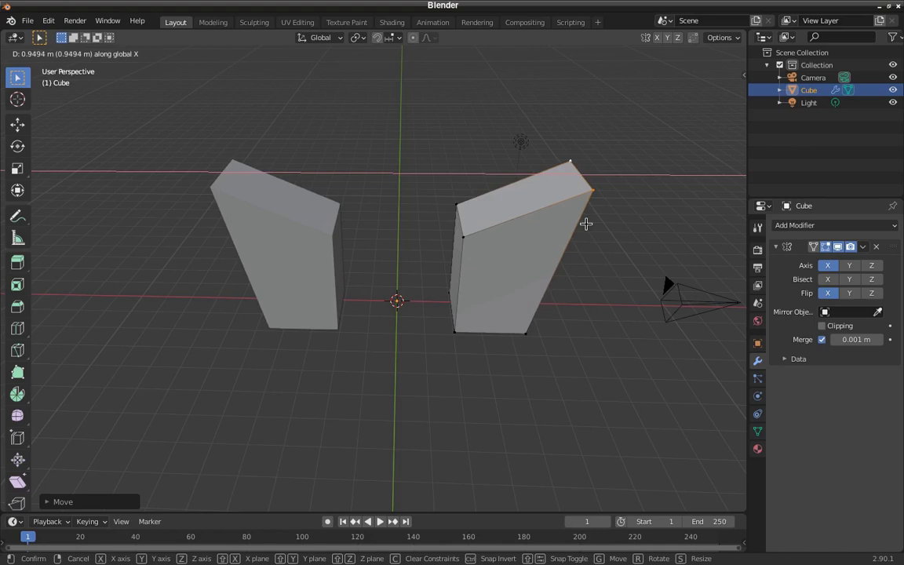
click(586, 222)
scroll(581, 370, down, 2)
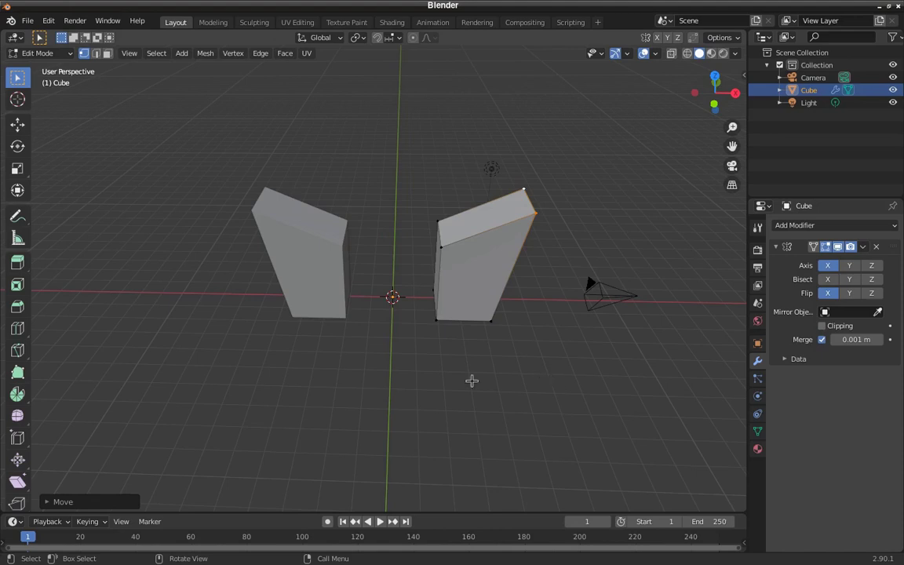
- Select the four vertices of the block's inner face and move them along X closer to the mirror plane
scroll(408, 364, up, 4)
middle_drag(413, 363, 414, 363)
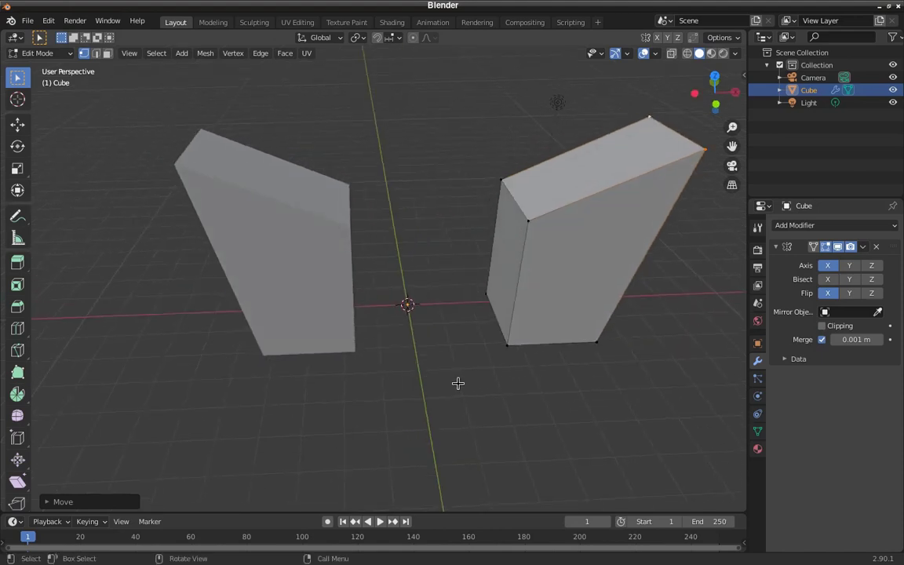
shift+click(506, 344)
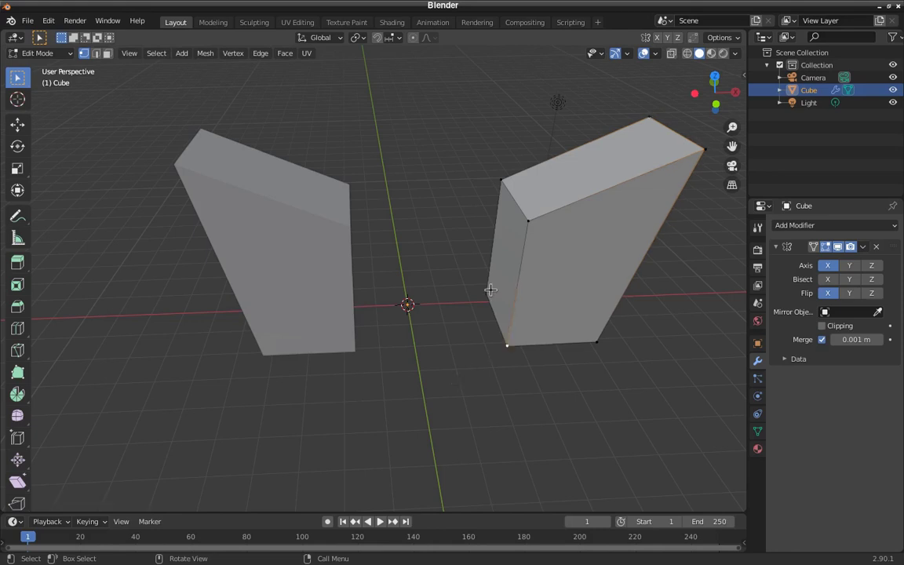
shift+click(501, 180)
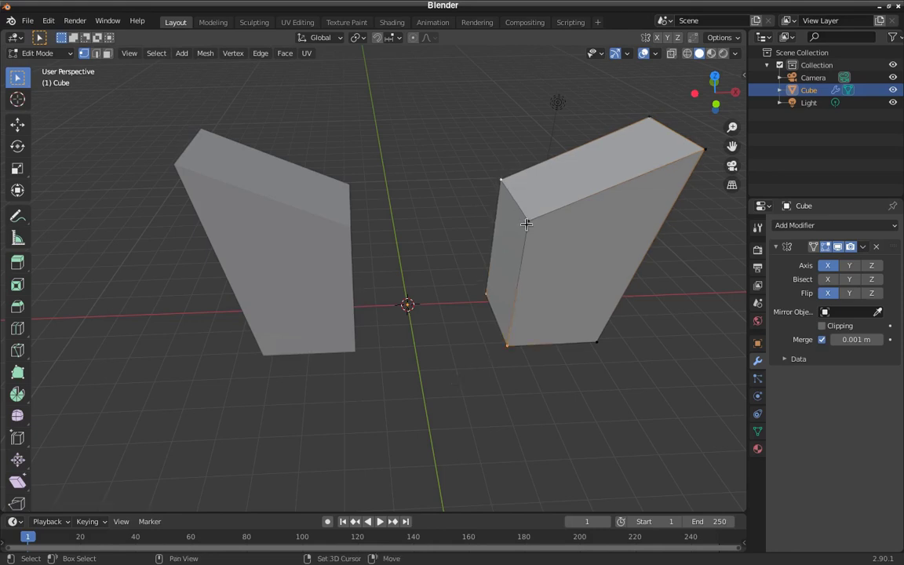
shift+click(528, 221)
middle_drag(515, 303, 509, 293)
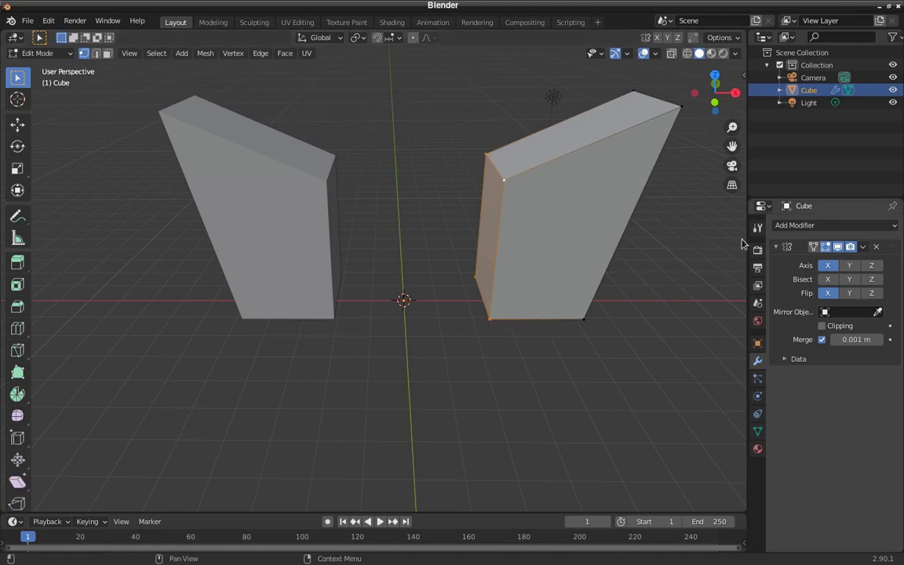
middle_drag(476, 371, 468, 370)
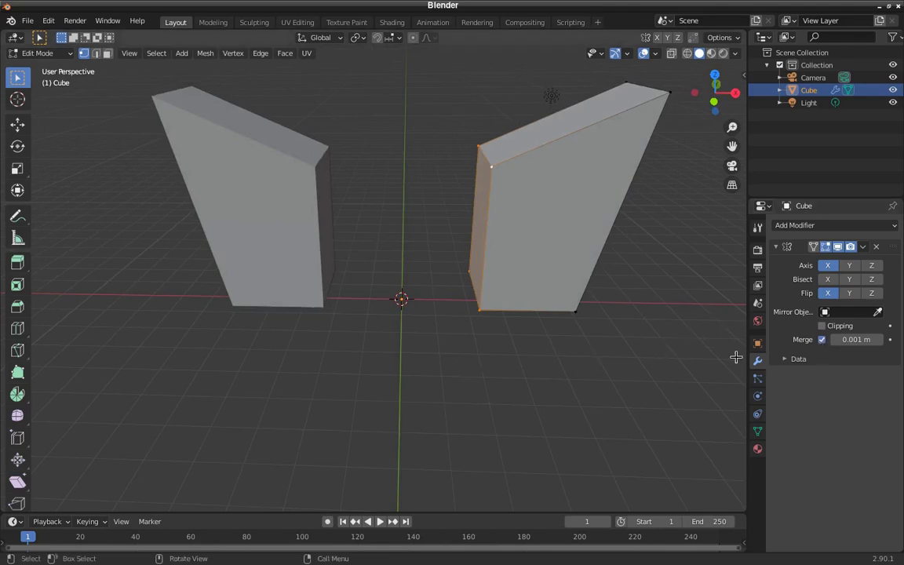
middle_drag(499, 357, 502, 361)
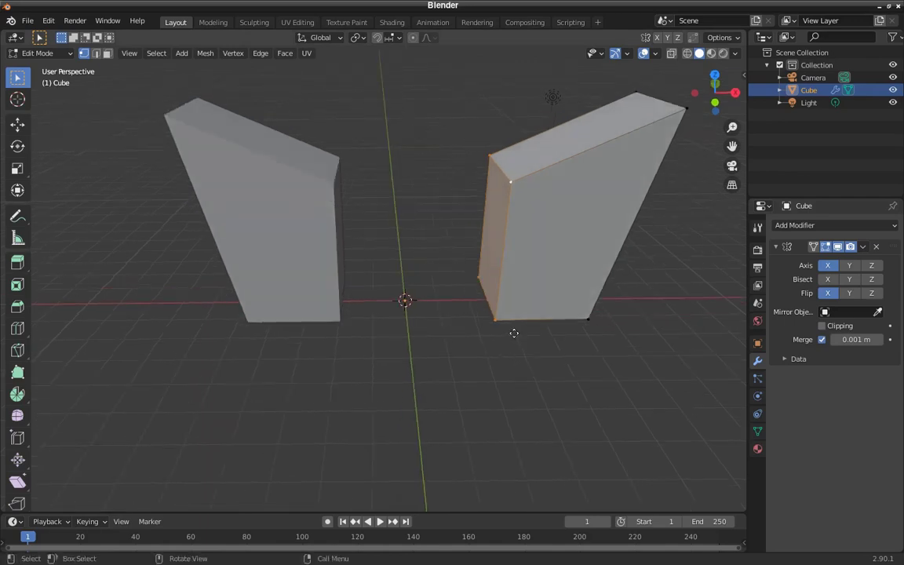
key(g)
key(x)
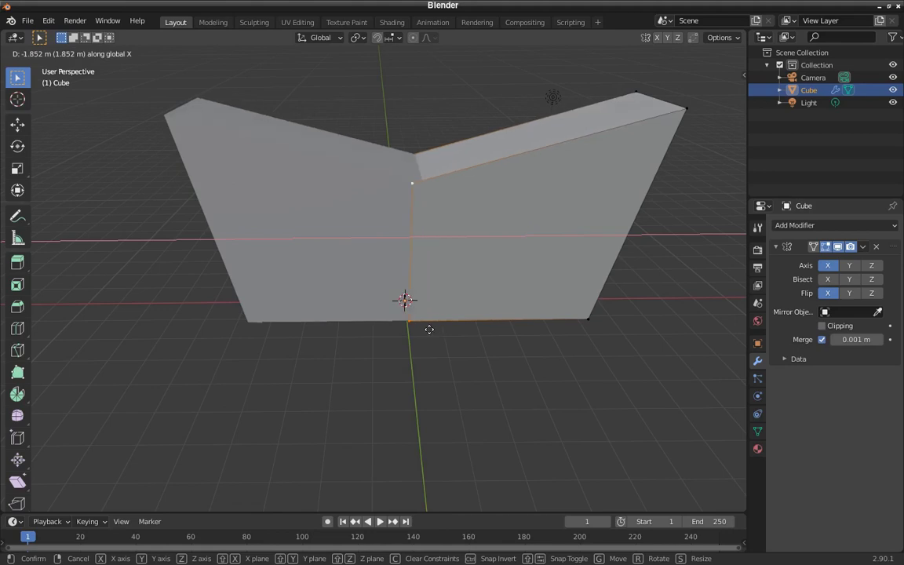
click(481, 321)
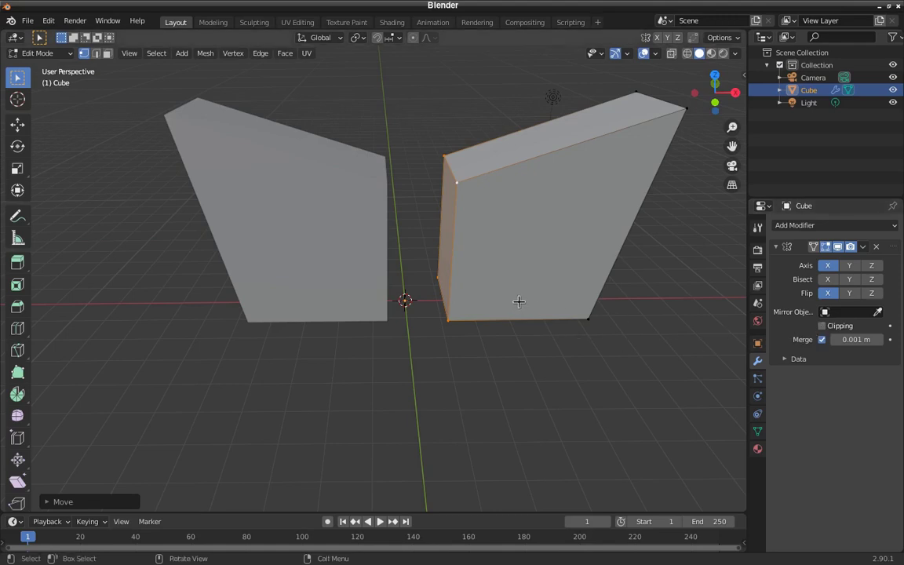
- With Clipping off, move the inner face along X once more, leaving a small gap to the mirror plane
key(g)
key(x)
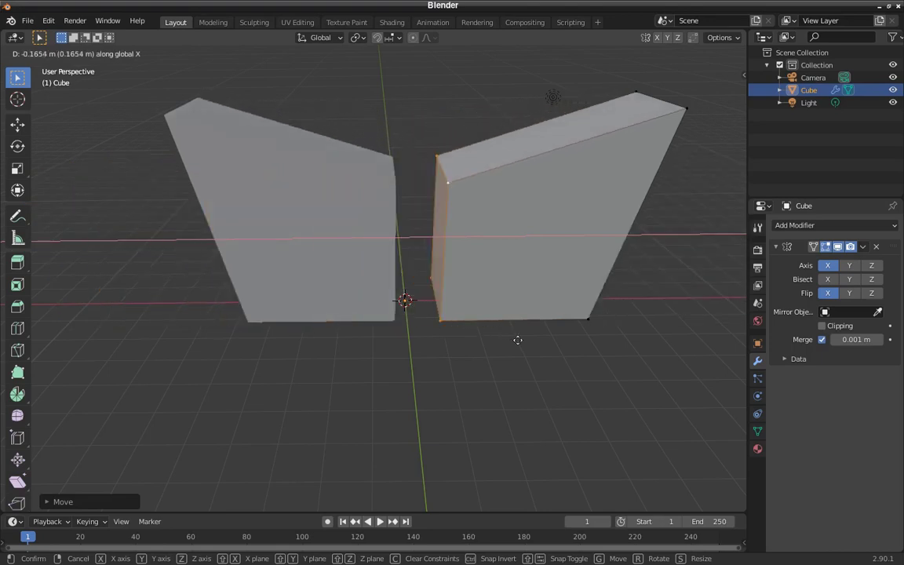
click(521, 343)
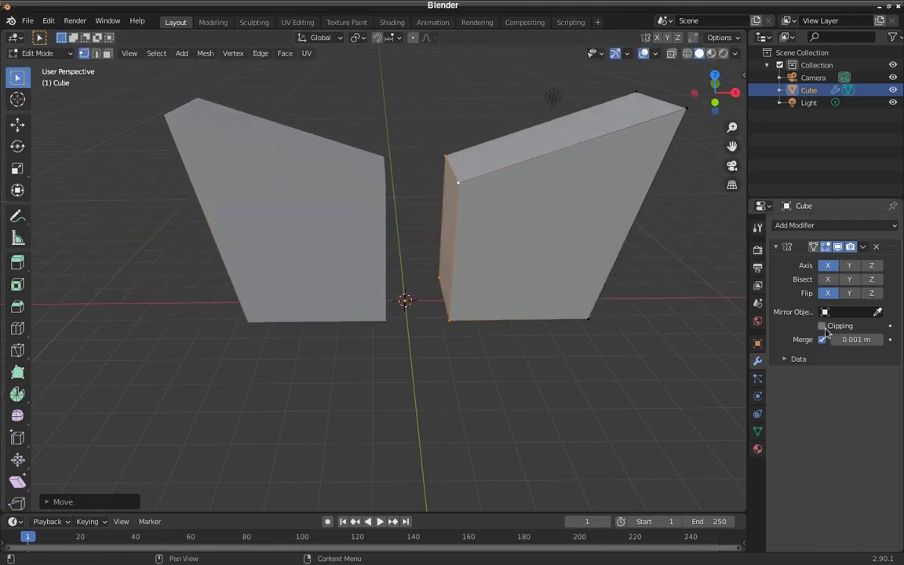
- Enable Clipping on the Mirror modifier and move the inner face along X onto the mirror plane
key(g)
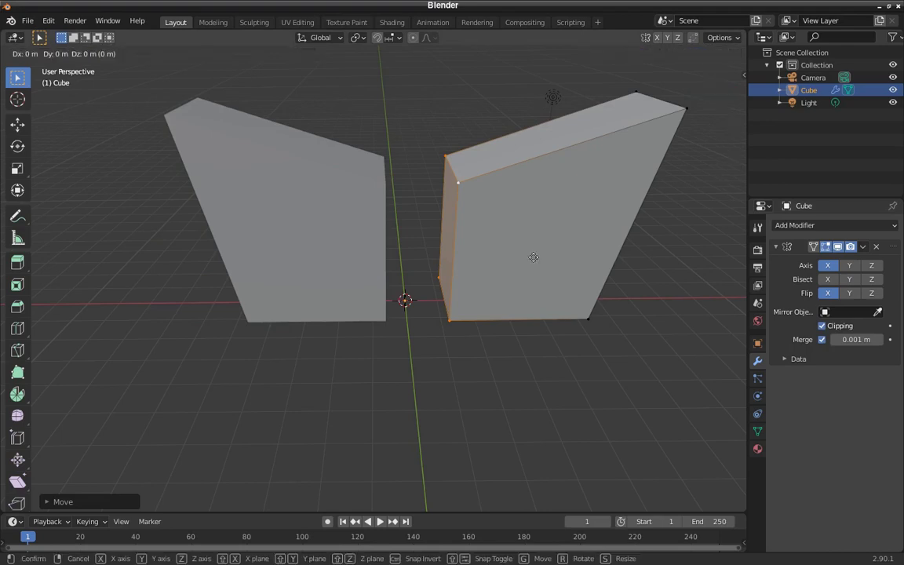
key(x)
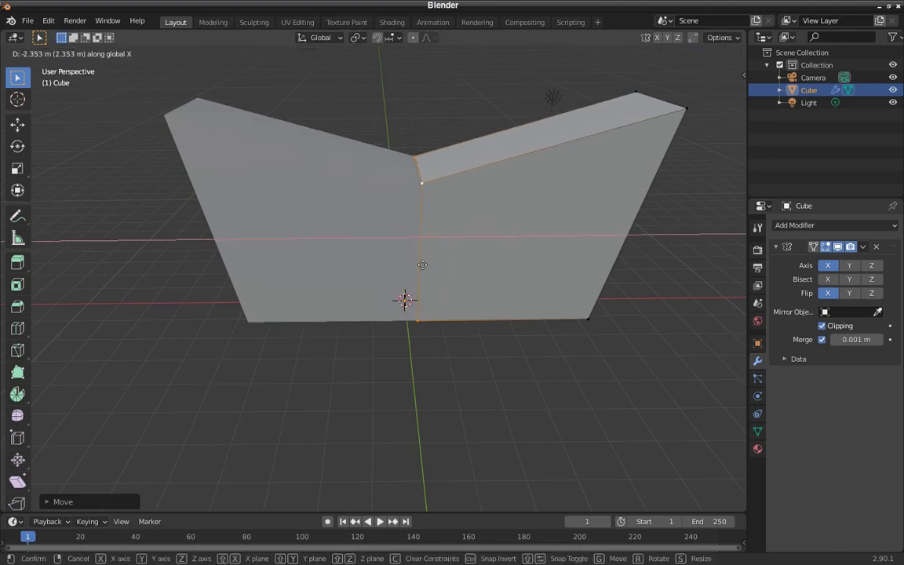
click(397, 265)
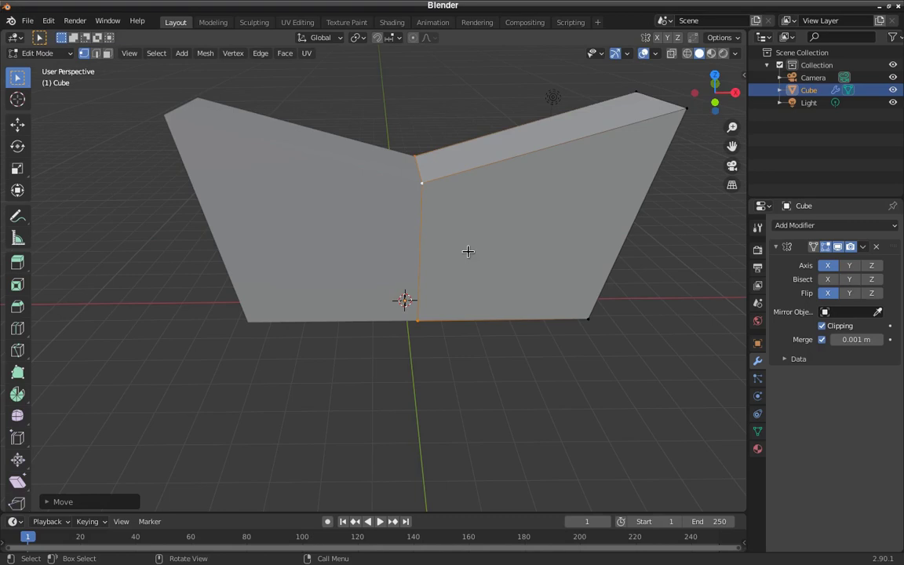
- Try twice to move the clipped seam vertices along X past the mirror plane
key(g)
key(x)
click(289, 231)
key(g)
key(x)
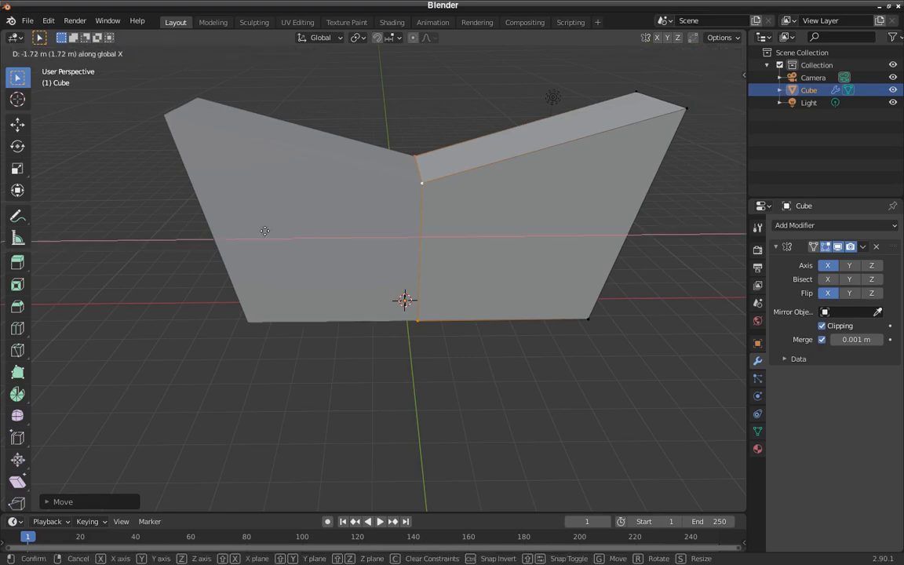
click(187, 214)
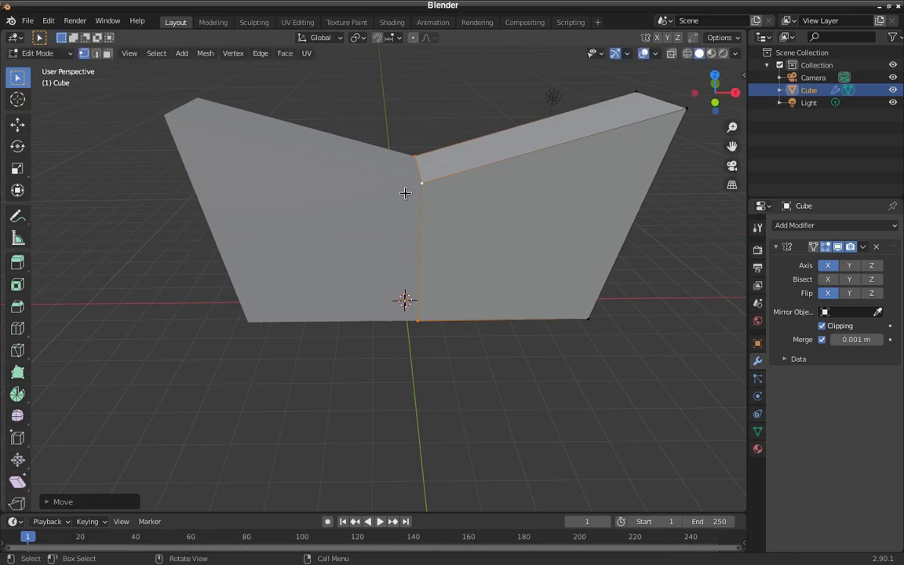
- Inspect the joined halves from several angles and try again to pull the seam vertices along X off the mirror plane
middle_drag(405, 300, 453, 308)
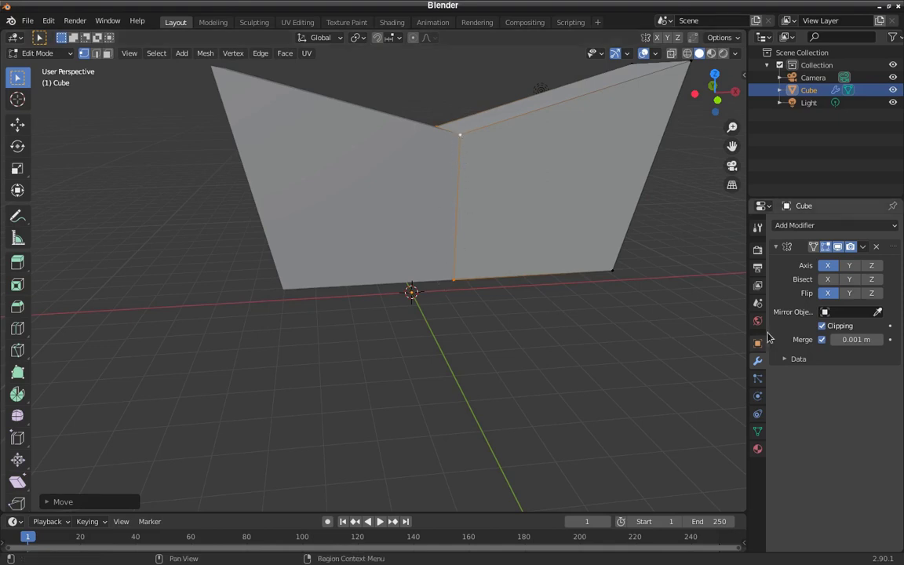
middle_drag(519, 289, 412, 361)
scroll(432, 357, down, 2)
scroll(569, 329, down, 1)
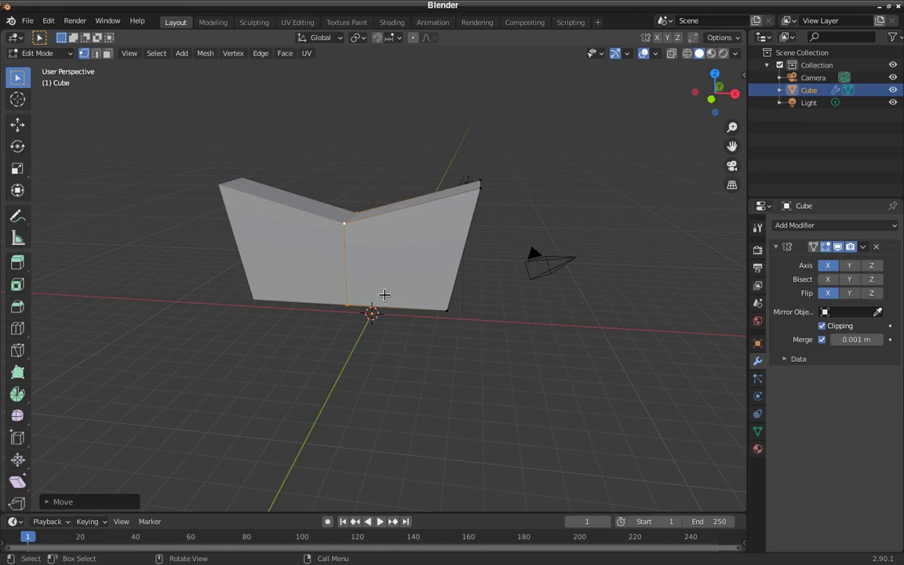
middle_drag(365, 307, 805, 333)
scroll(323, 268, up, 6)
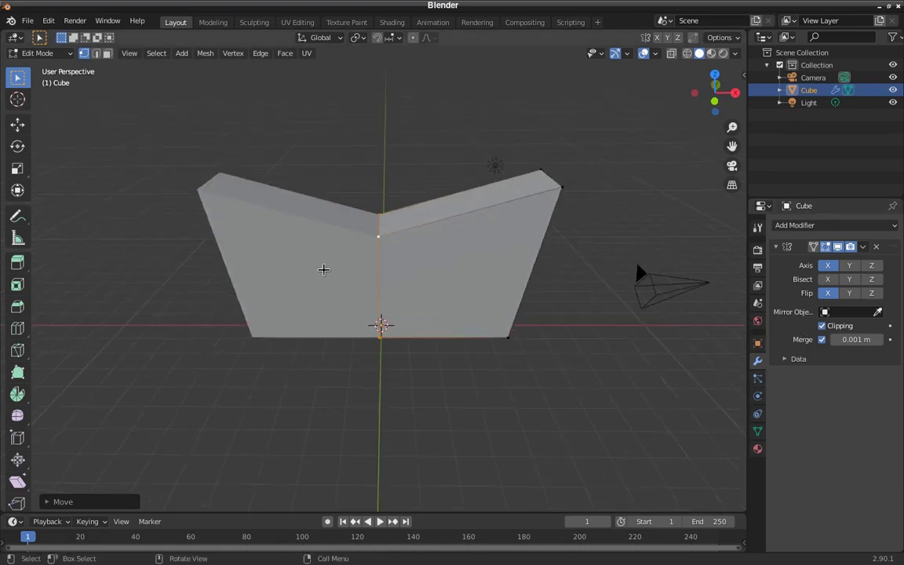
scroll(395, 268, down, 4)
key(g)
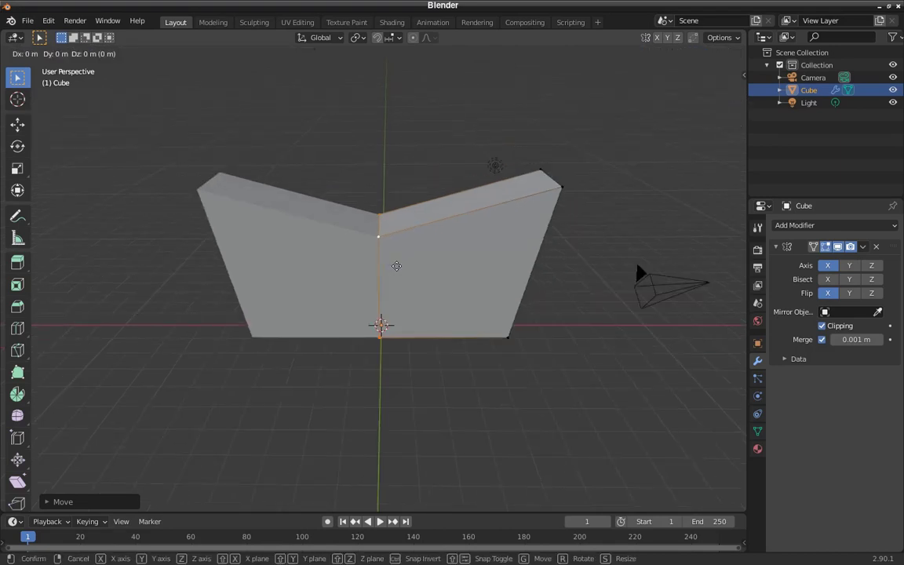
key(x)
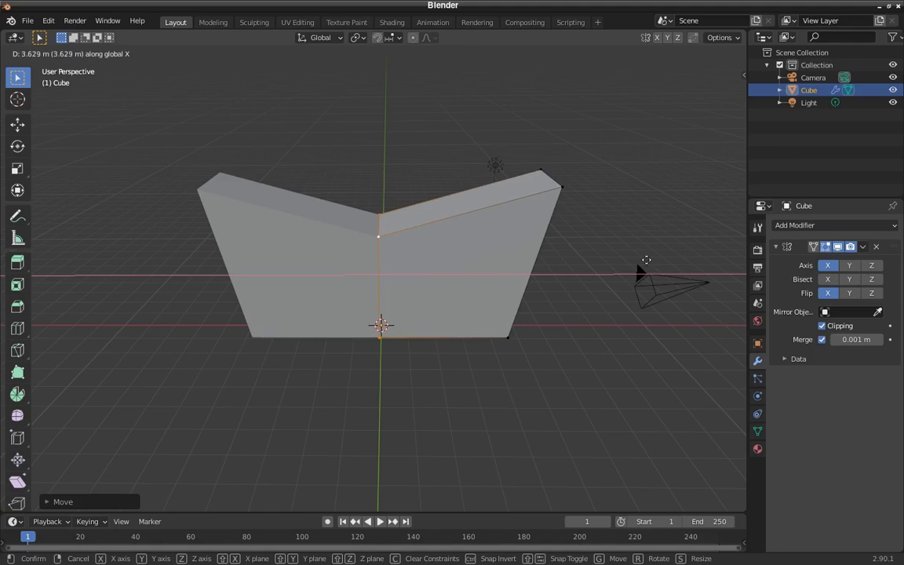
click(361, 233)
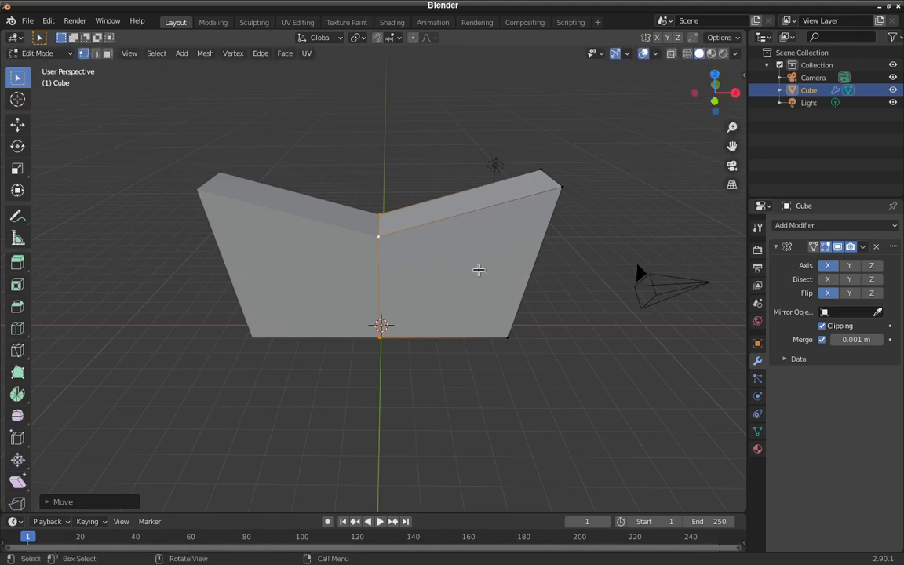
- Disable Clipping and move the inner face along X away from the mirror plane to separate the two halves
click(822, 327)
key(g)
key(x)
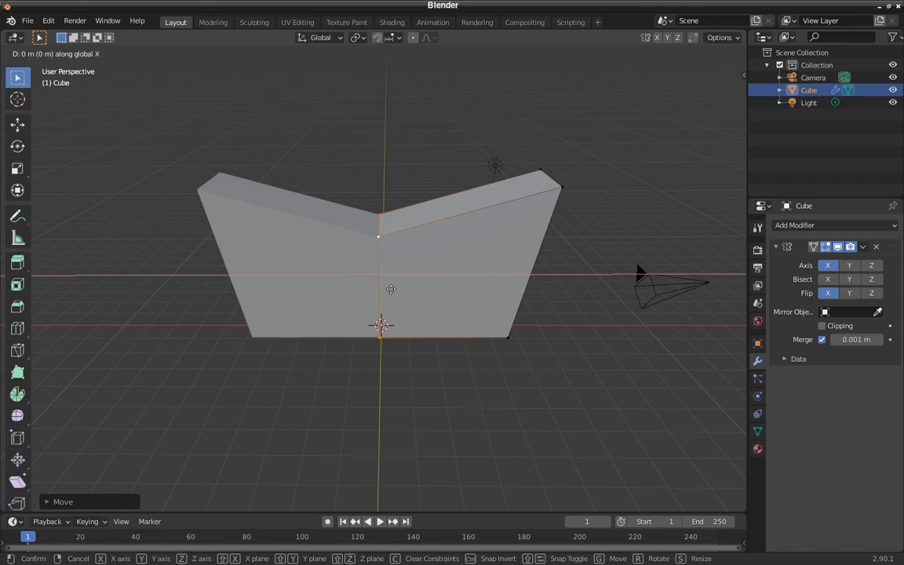
click(375, 289)
middle_drag(376, 289, 424, 302)
scroll(424, 301, up, 1)
scroll(404, 322, up, 2)
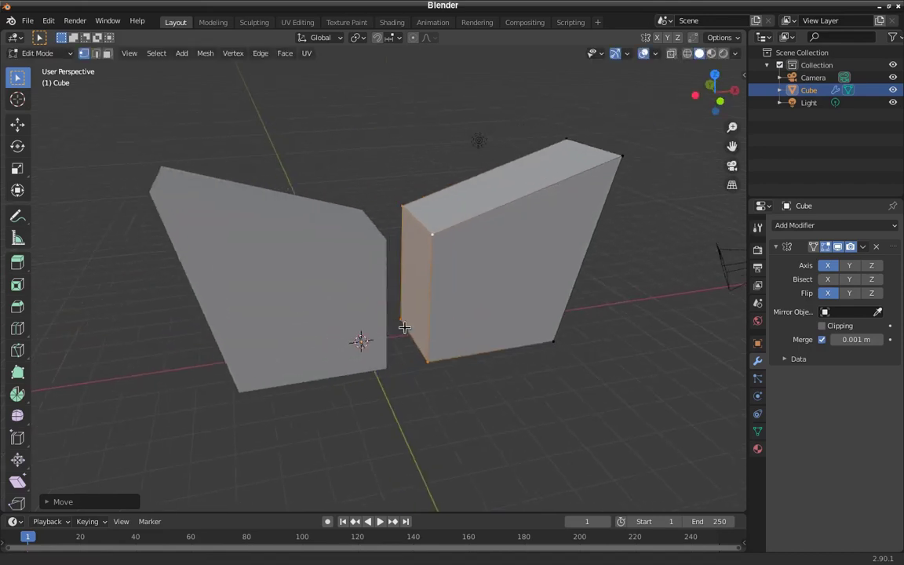
middle_drag(398, 334, 435, 307)
- Return to Object Mode and add a UV sphere at the 3D cursor
key(Tab)
scroll(434, 308, down, 3)
scroll(436, 311, down, 2)
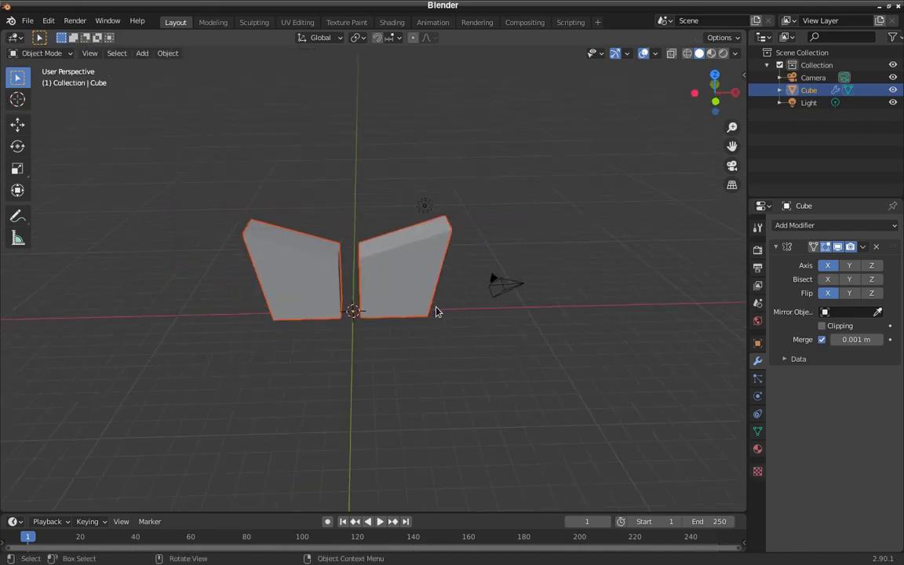
scroll(438, 311, down, 1)
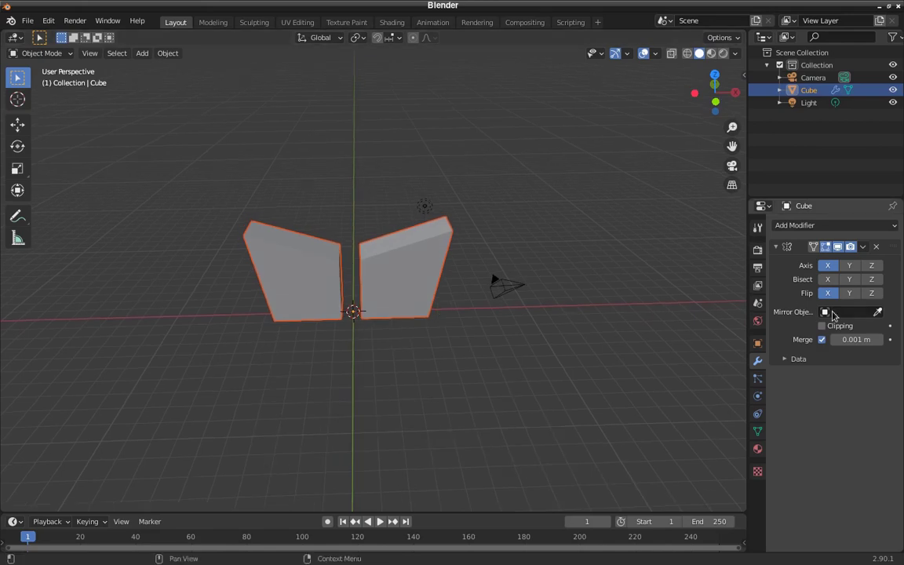
middle_drag(383, 343, 398, 356)
scroll(397, 357, up, 1)
scroll(397, 357, up, 1)
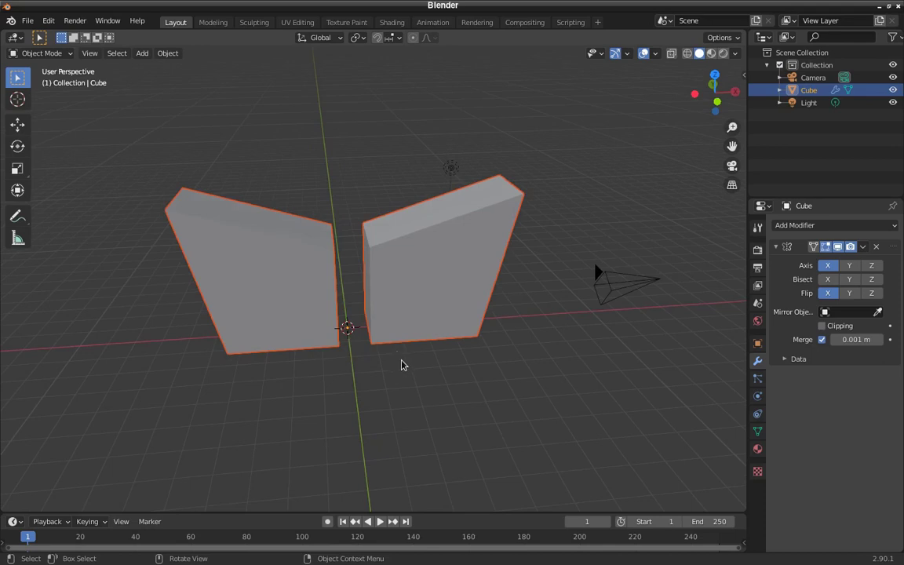
scroll(402, 365, down, 3)
key(shift+a)
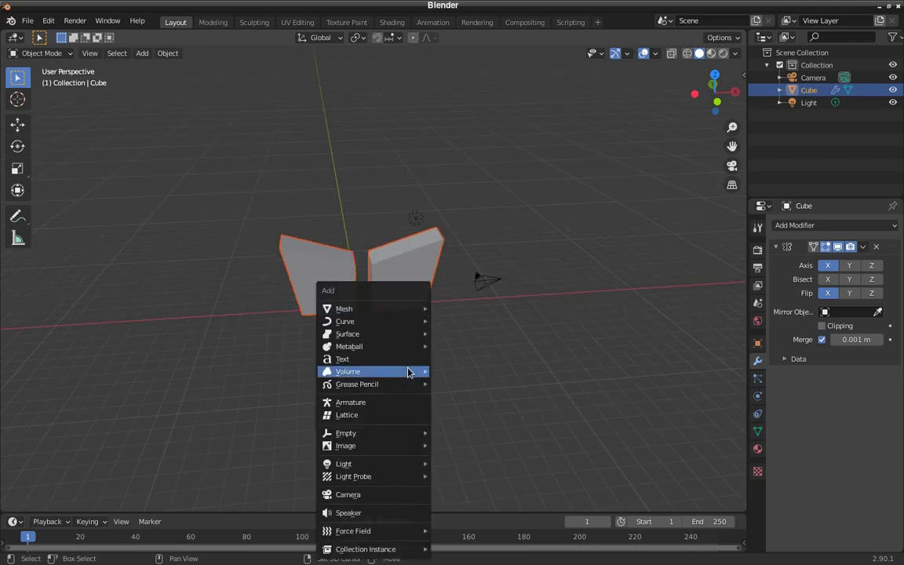
mouse_move(422, 314)
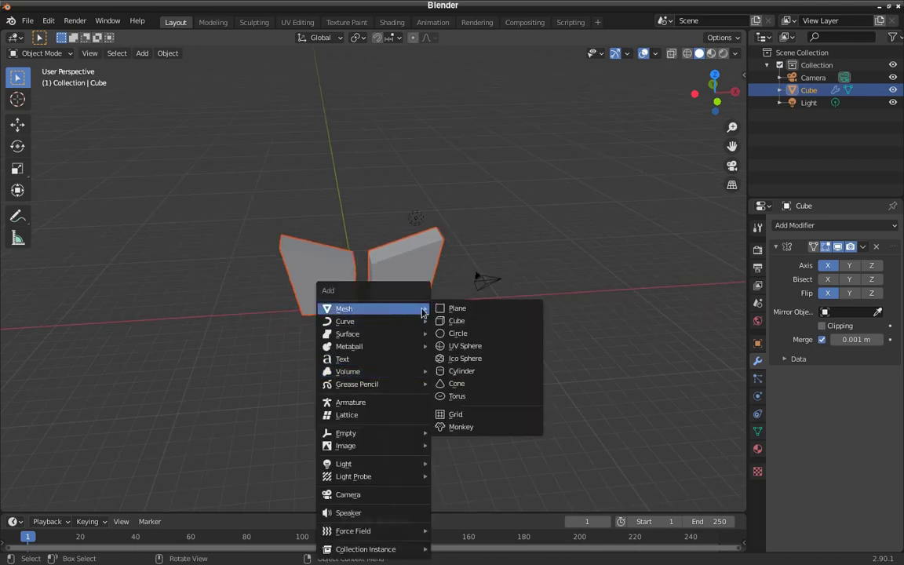
click(463, 346)
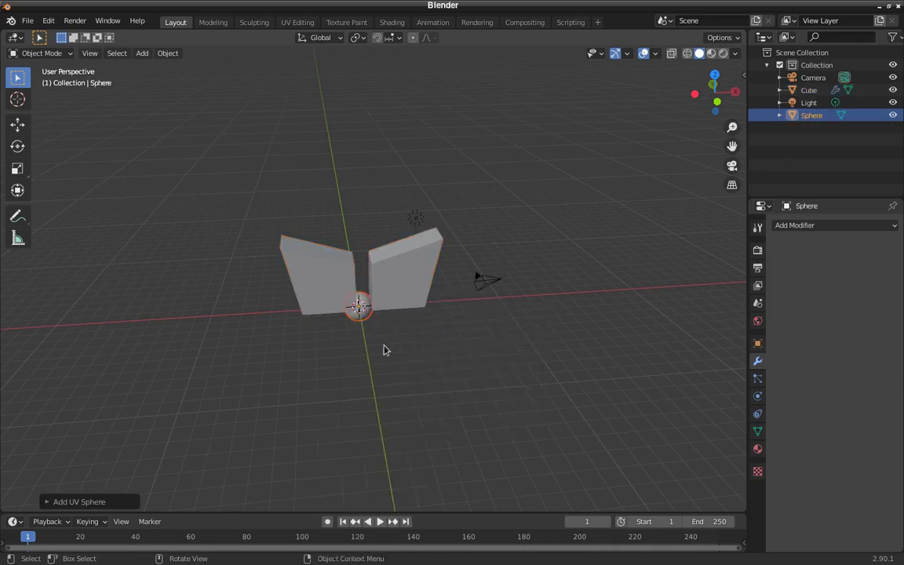
- Move the sphere about 11.5 m away to a spot above the unmirrored block, and reselect the mirrored cube
scroll(384, 350, up, 4)
key(g)
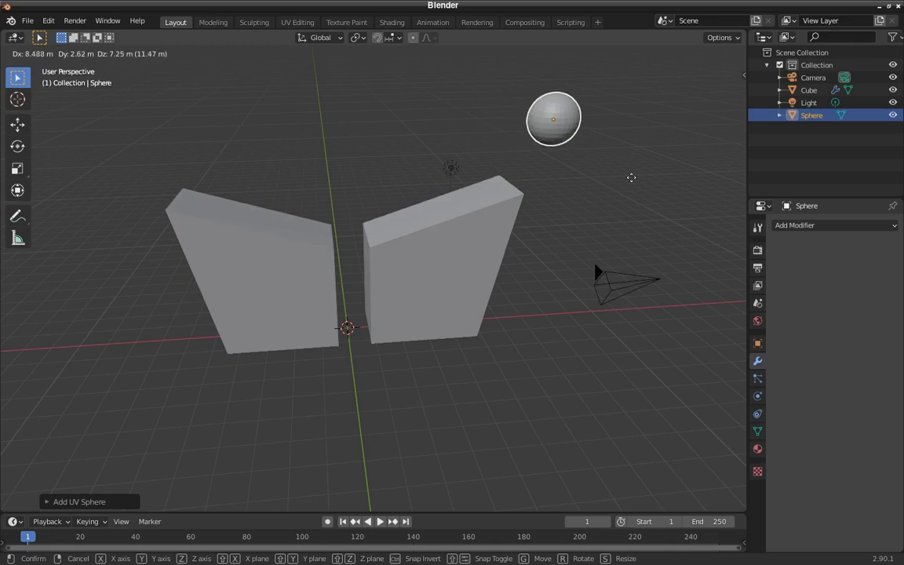
click(632, 176)
click(463, 283)
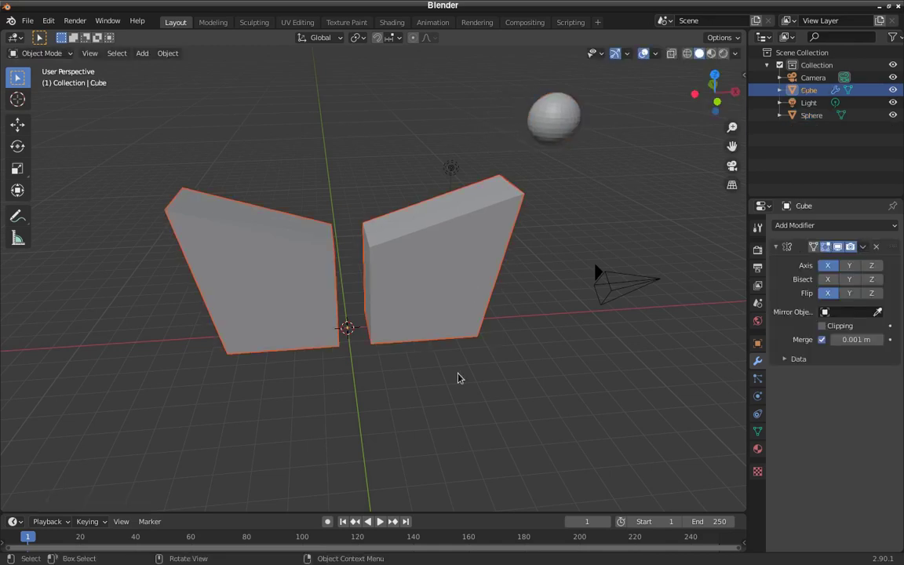
middle_drag(458, 378, 446, 397)
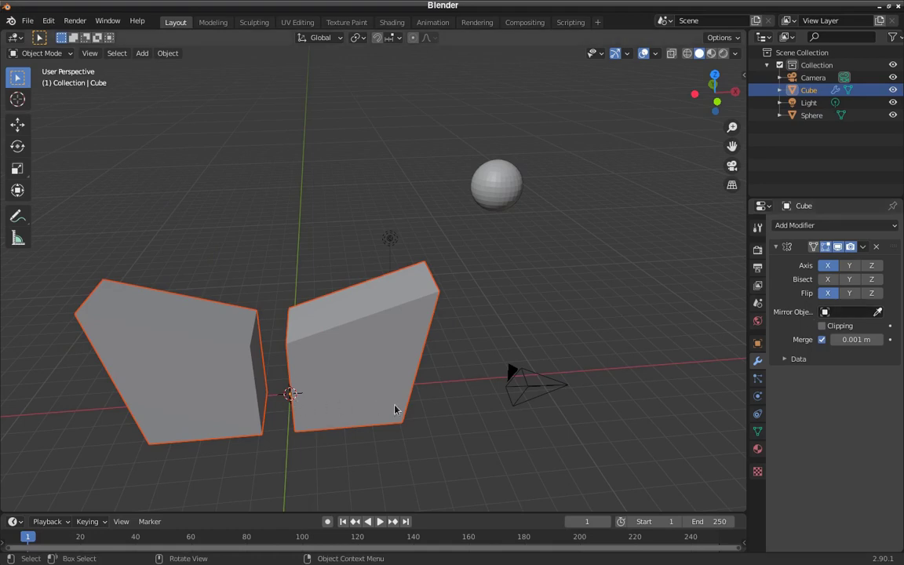
- Pick the sphere in the scene as the Mirror modifier's Mirror Object and examine the mirrored copy
click(879, 313)
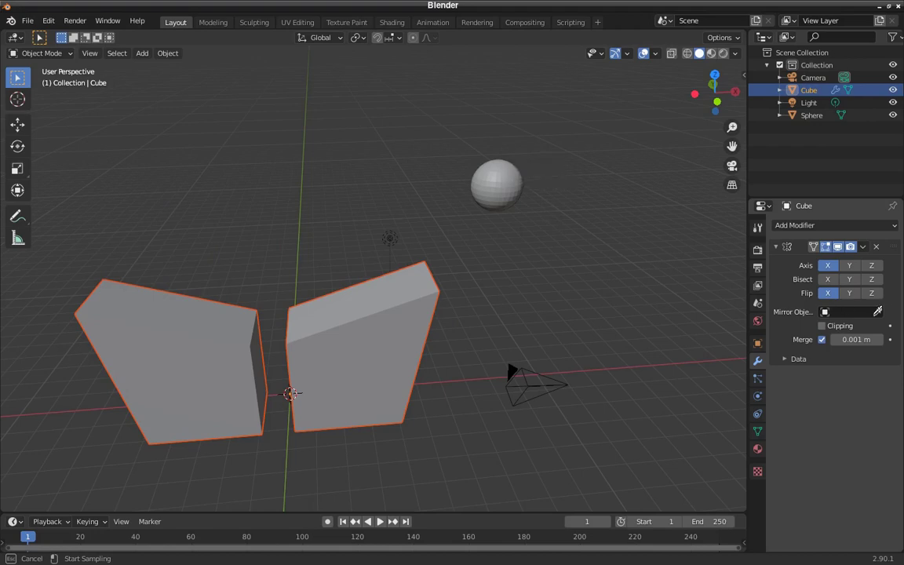
click(510, 176)
middle_drag(526, 257, 460, 243)
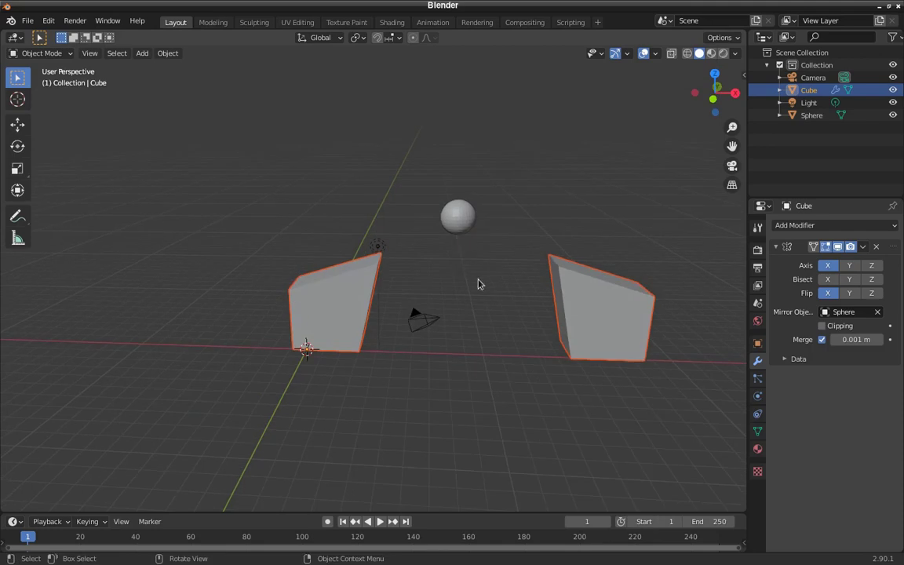
middle_drag(537, 240, 418, 323)
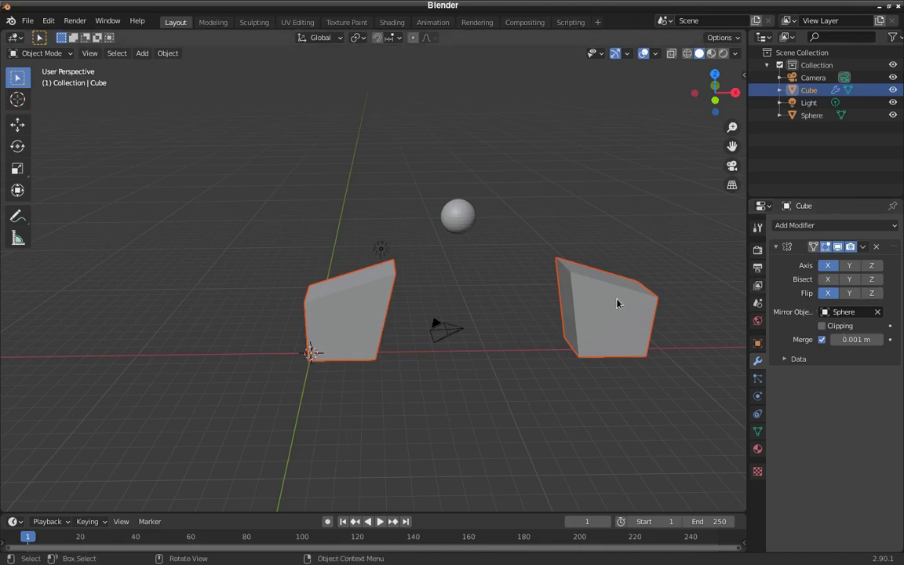
middle_drag(617, 304, 616, 335)
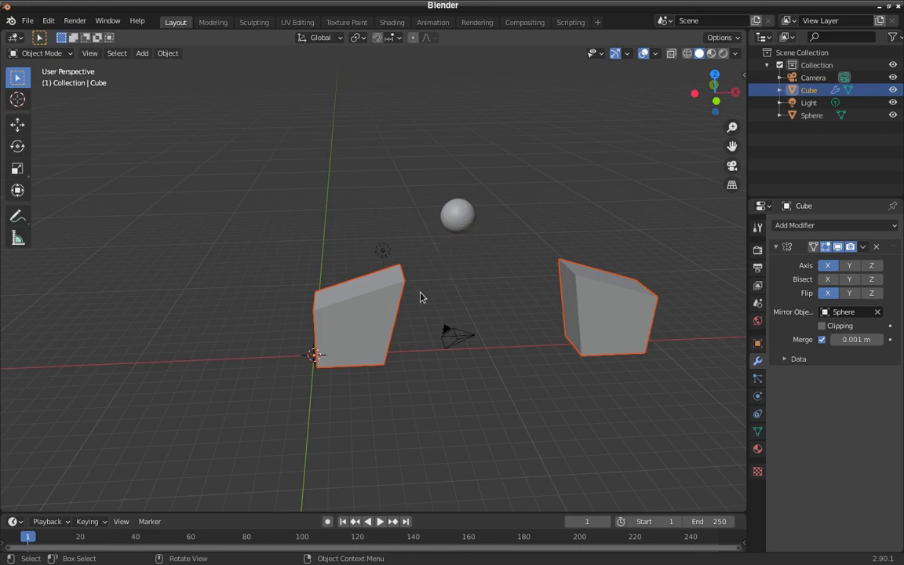
middle_drag(442, 262, 459, 284)
scroll(484, 202, up, 3)
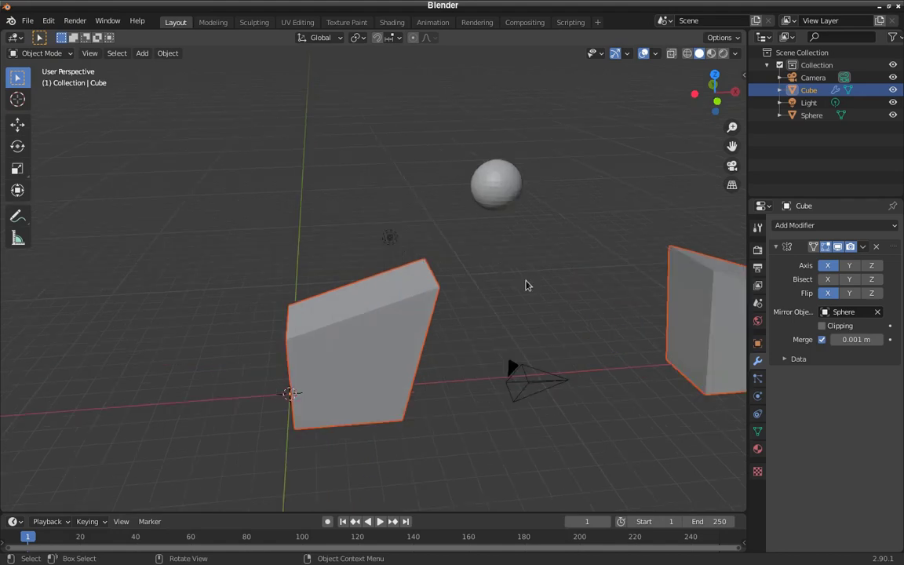
scroll(479, 386, down, 2)
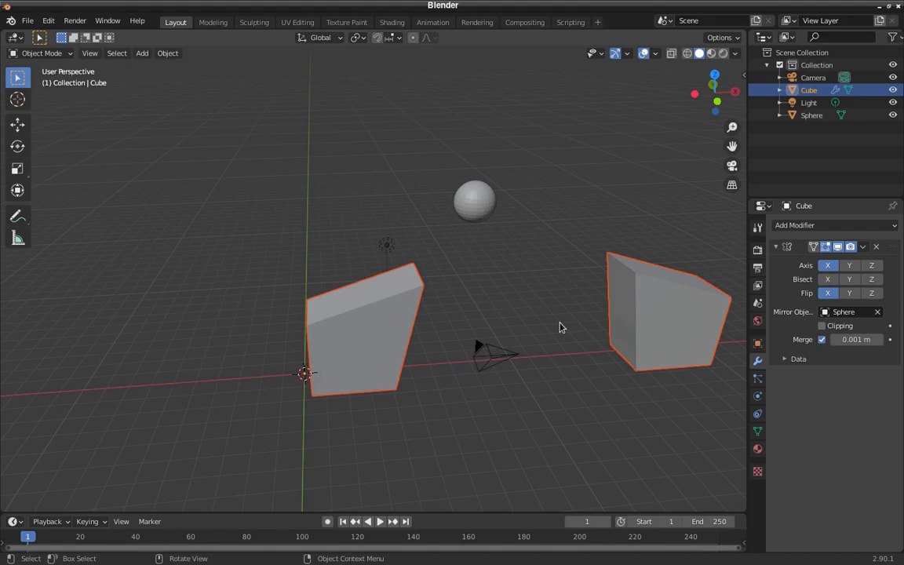
- Apply the Mirror modifier to the cube so that both halves become real geometry
click(864, 248)
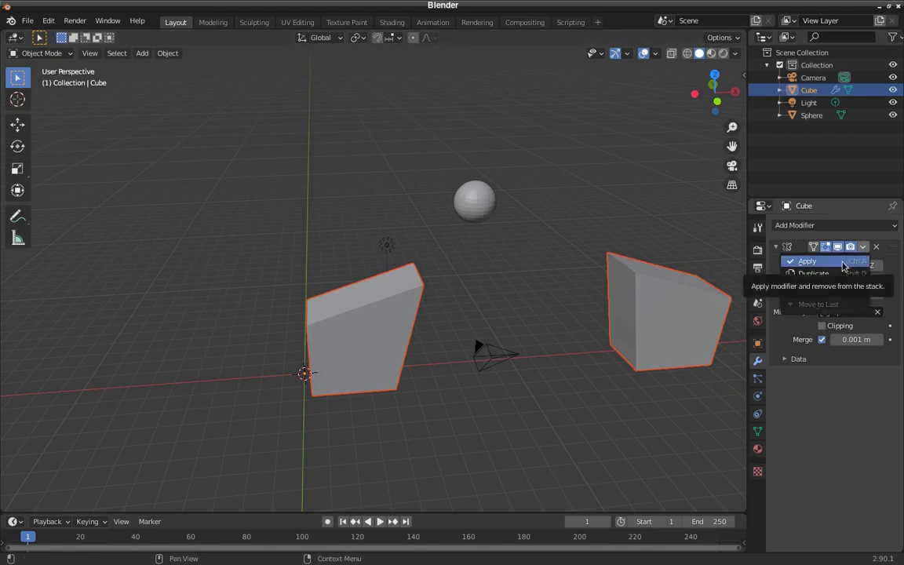
middle_drag(480, 285, 469, 287)
shift+middle_drag(377, 294, 315, 267)
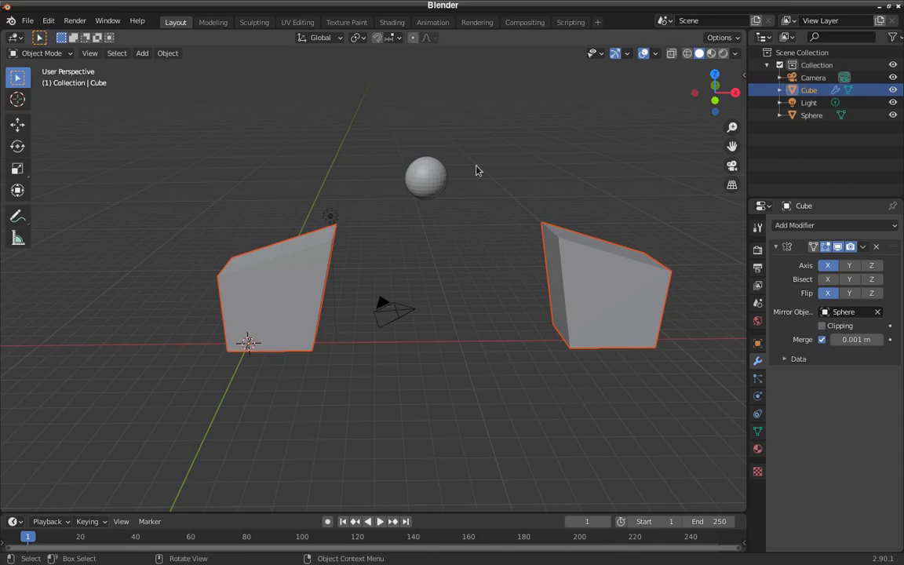
click(863, 247)
click(807, 261)
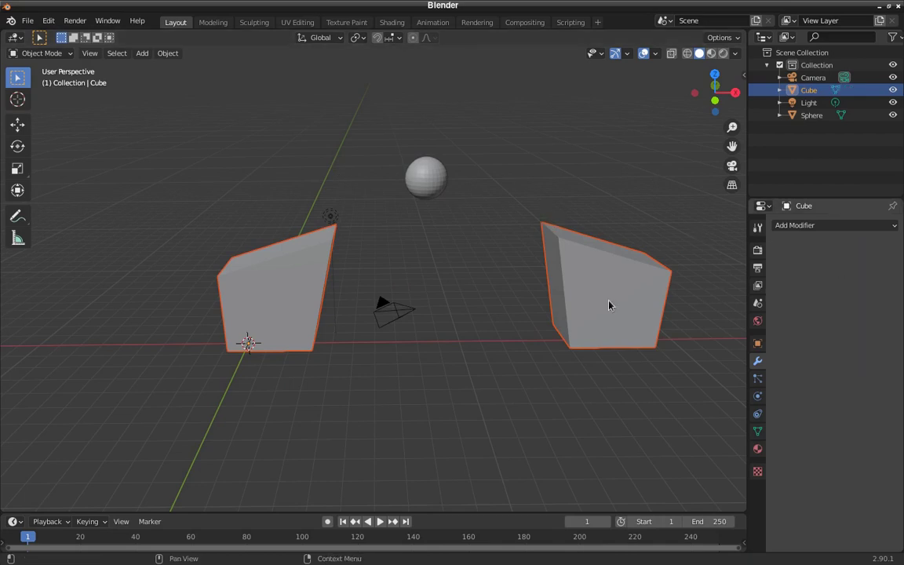
- Enter Edit Mode and lower the two top inner vertices of the mirrored block slightly along Z
key(Tab)
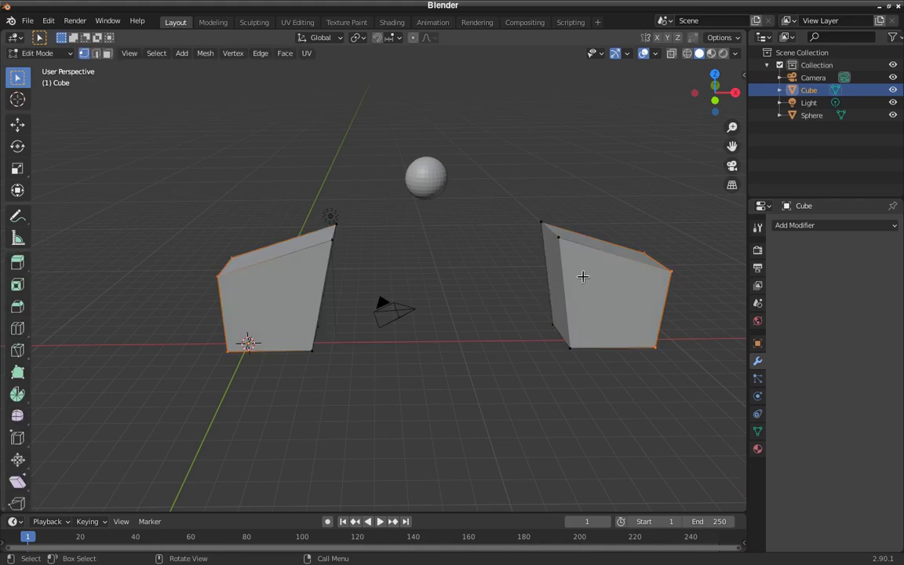
click(559, 231)
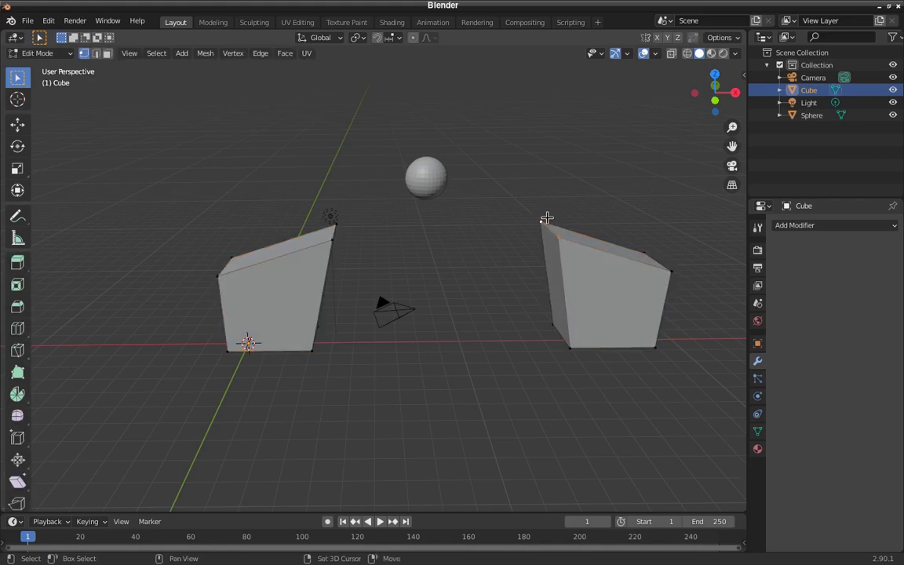
key(g)
key(z)
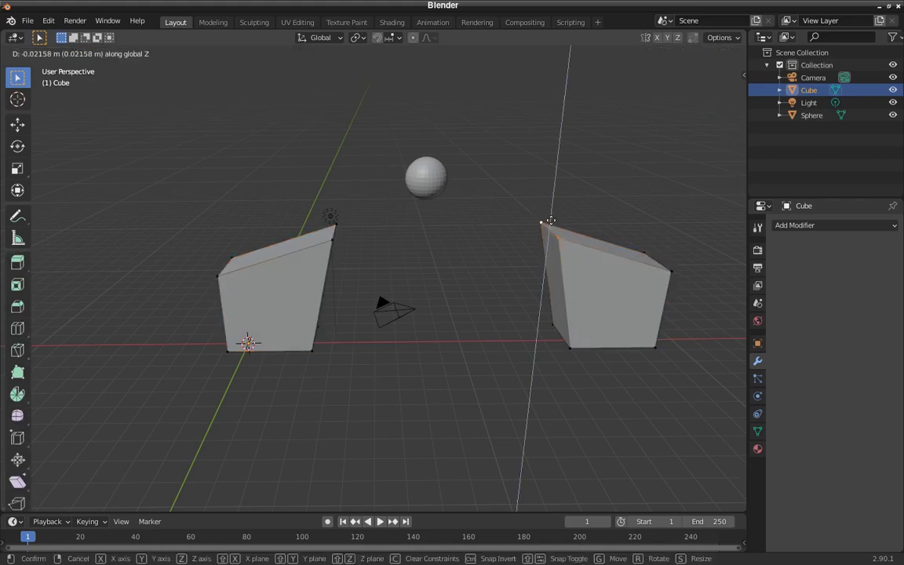
click(547, 225)
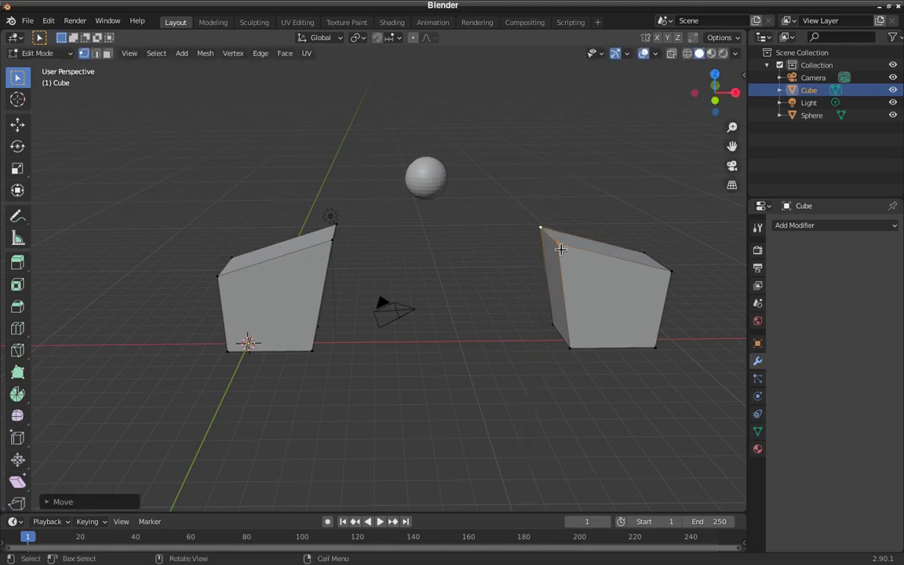
- Adjust the mirrored block's top outer front corner with a small free move and return to Object Mode
shift+click(682, 277)
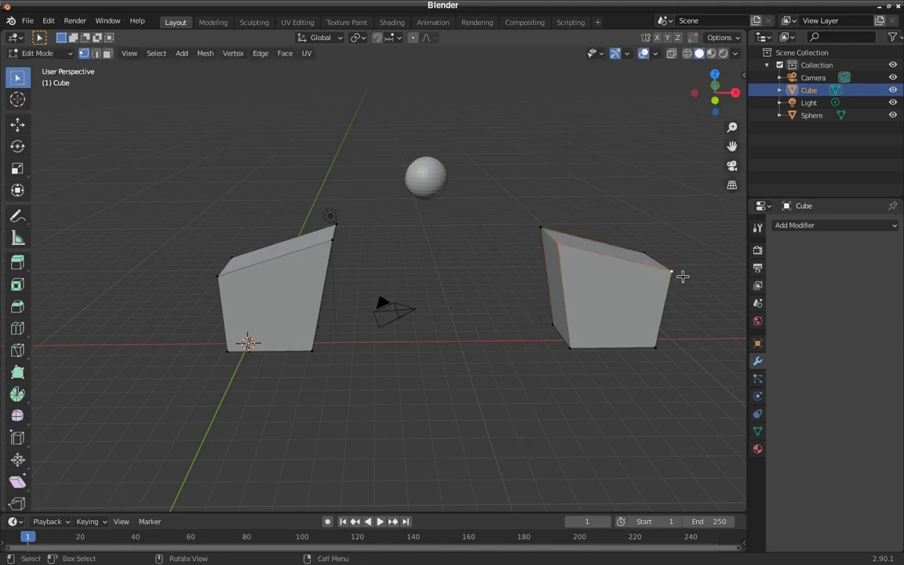
key(g)
click(680, 267)
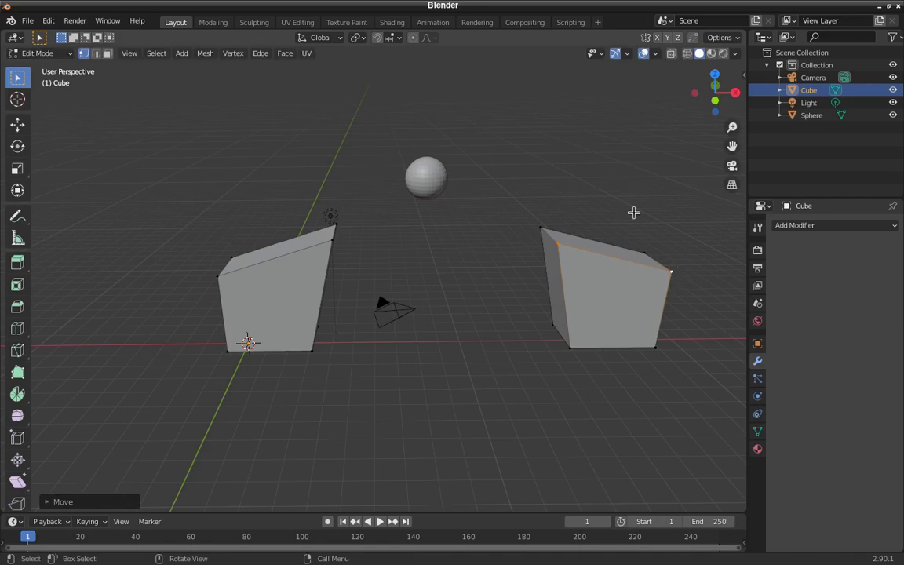
key(Tab)
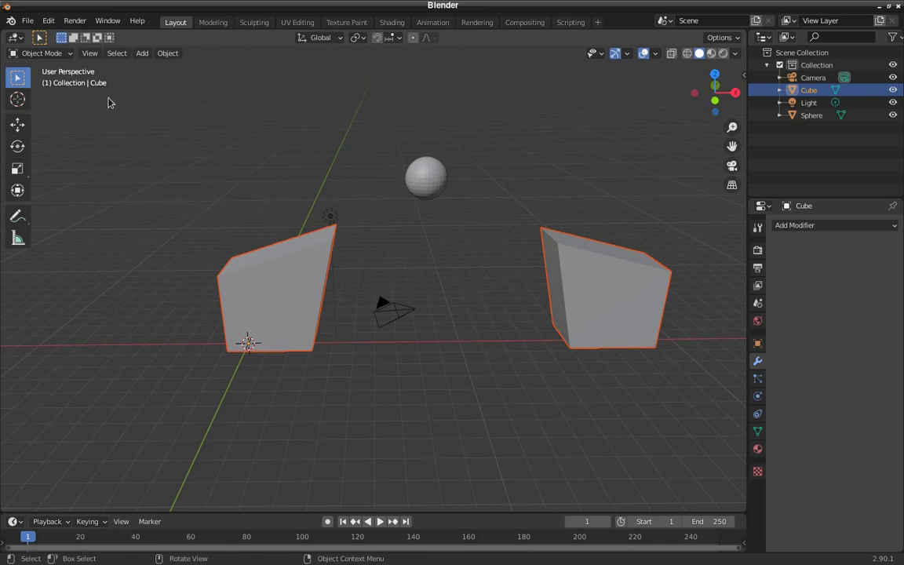
- Start a new General file, discarding the changes to the current scene
click(28, 21)
mouse_move(37, 35)
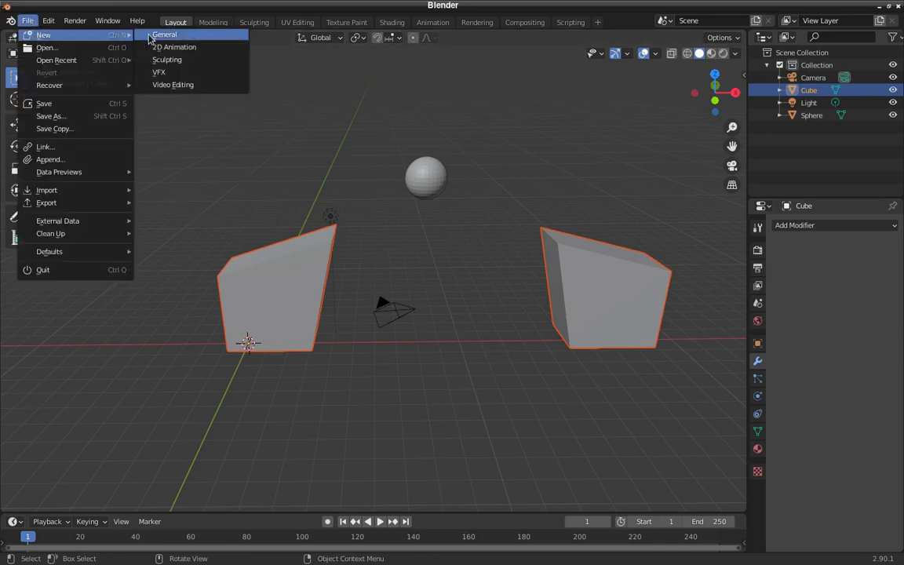
click(153, 35)
click(414, 312)
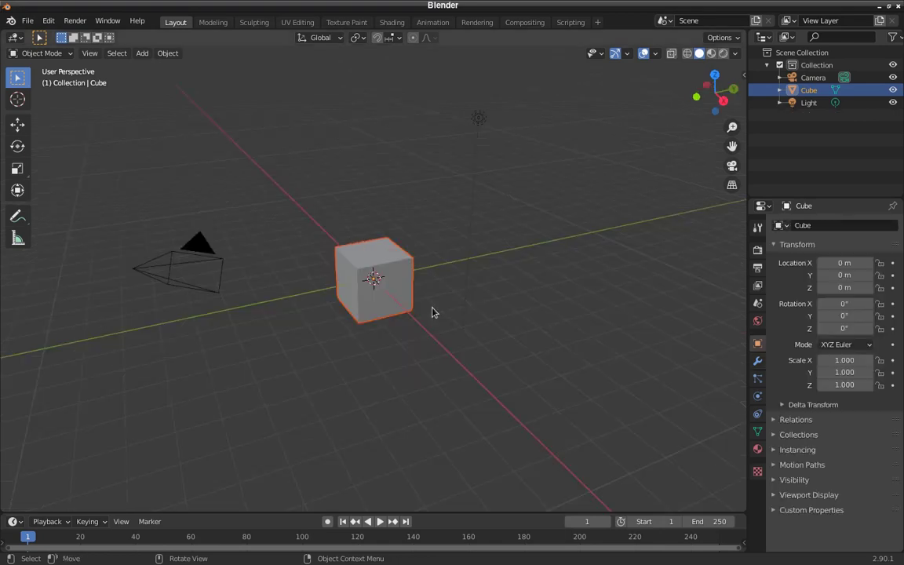
- Add a Subdivision Surface modifier to the default cube
middle_drag(467, 302, 557, 293)
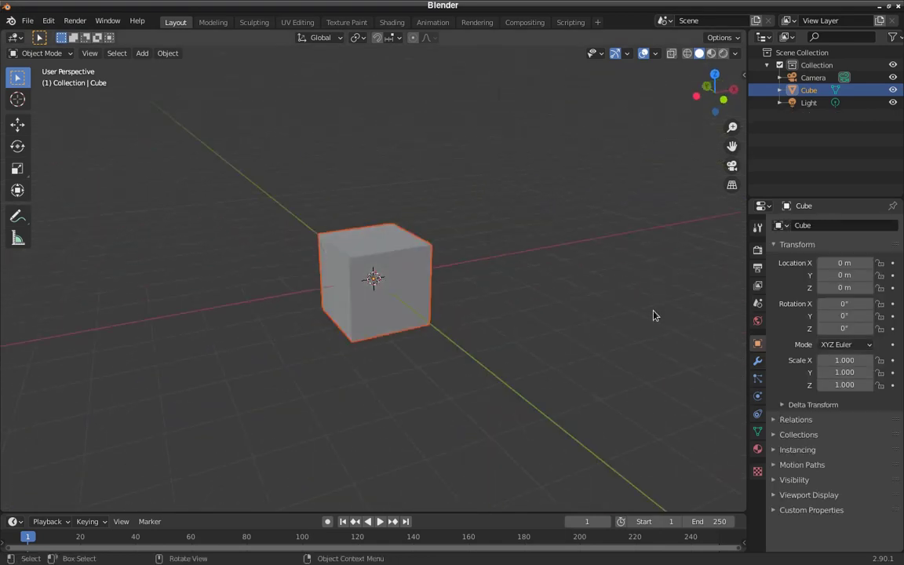
click(757, 360)
click(811, 226)
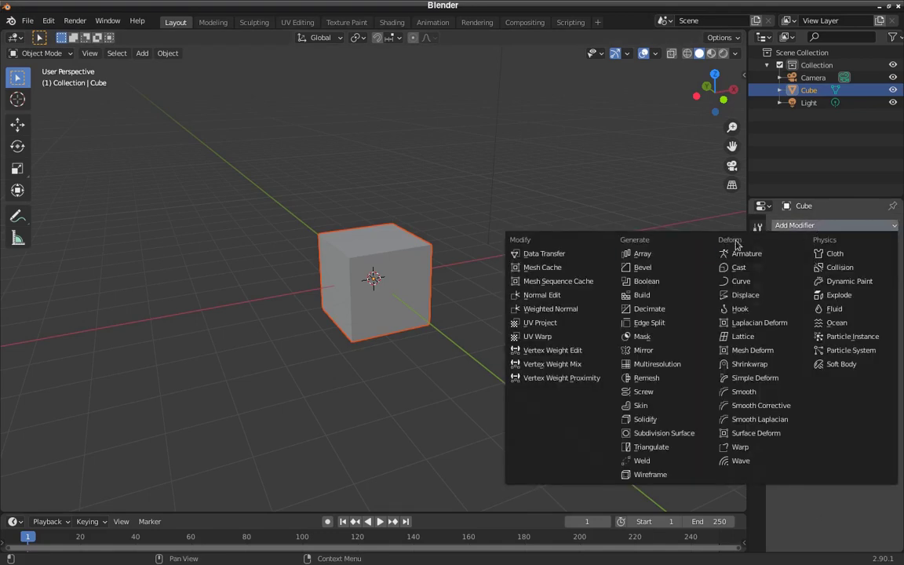
click(649, 442)
middle_drag(418, 297, 882, 227)
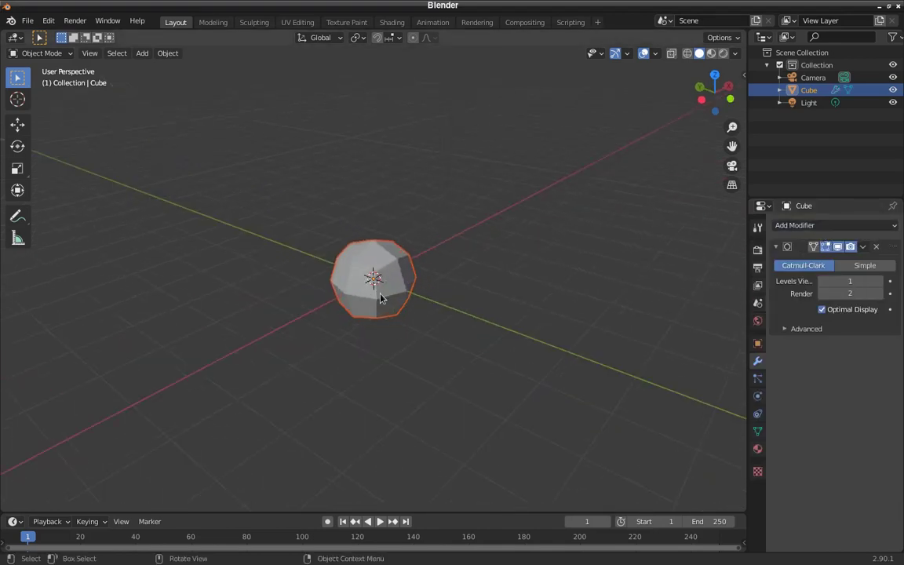
scroll(380, 298, up, 1)
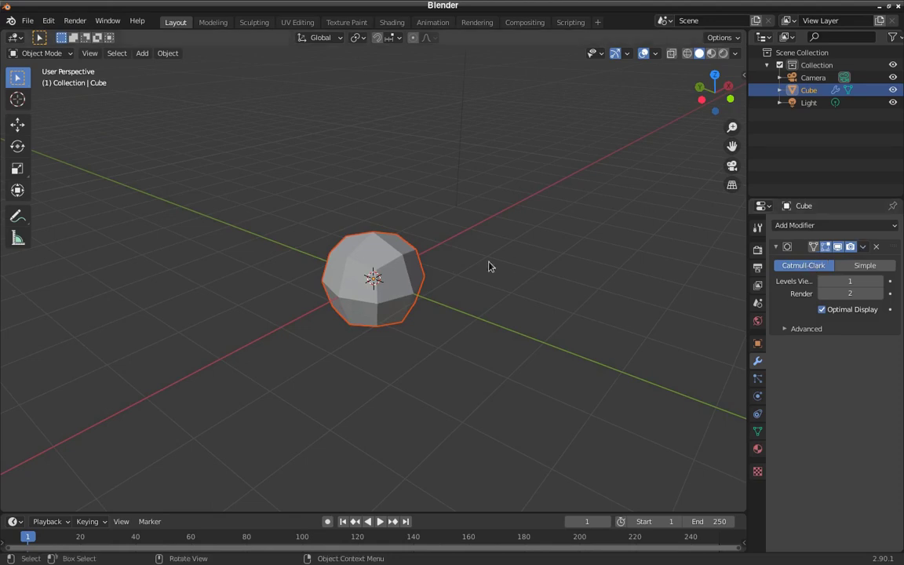
- Enter Edit Mode on the cube and examine how the original cage surrounds the subdivided shape
key(Tab)
middle_drag(403, 258, 373, 279)
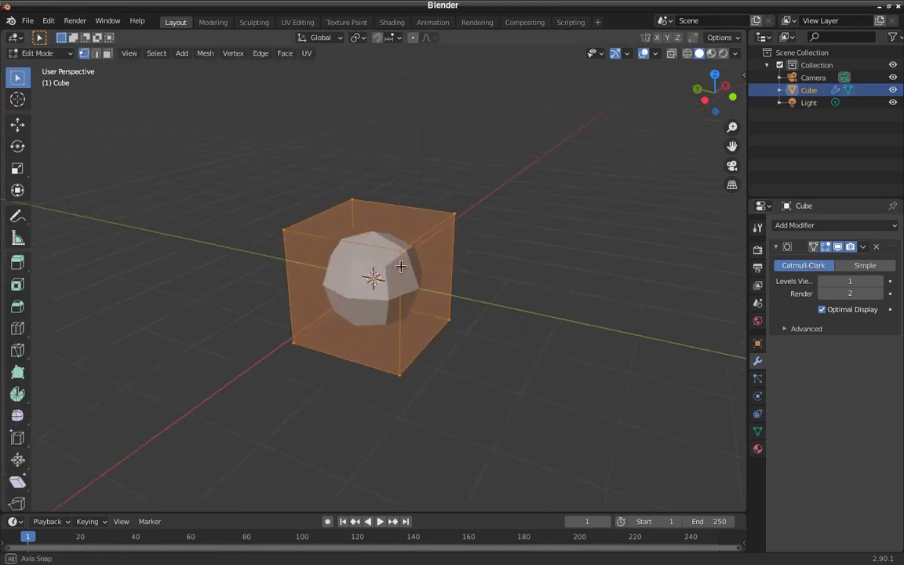
scroll(342, 231, up, 1)
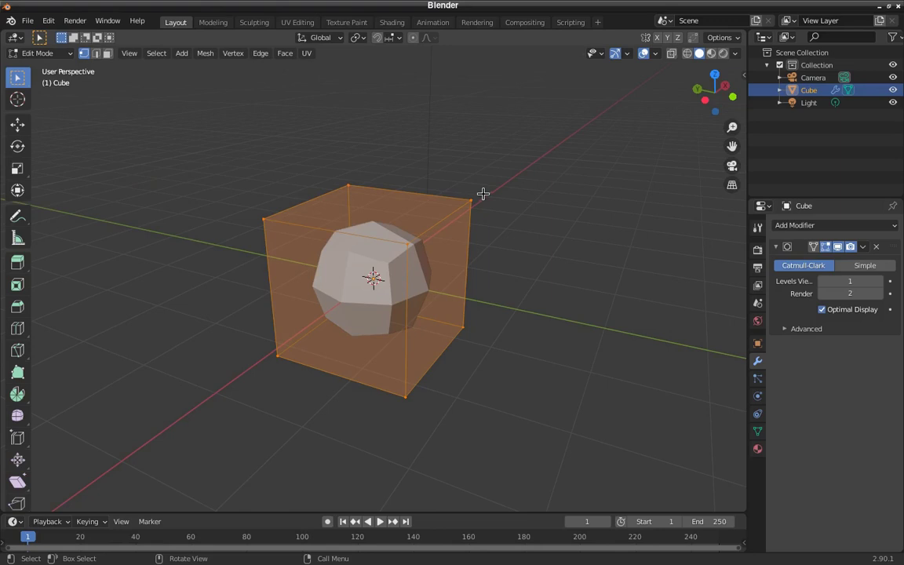
middle_drag(423, 286, 471, 314)
scroll(463, 317, up, 1)
scroll(467, 317, up, 1)
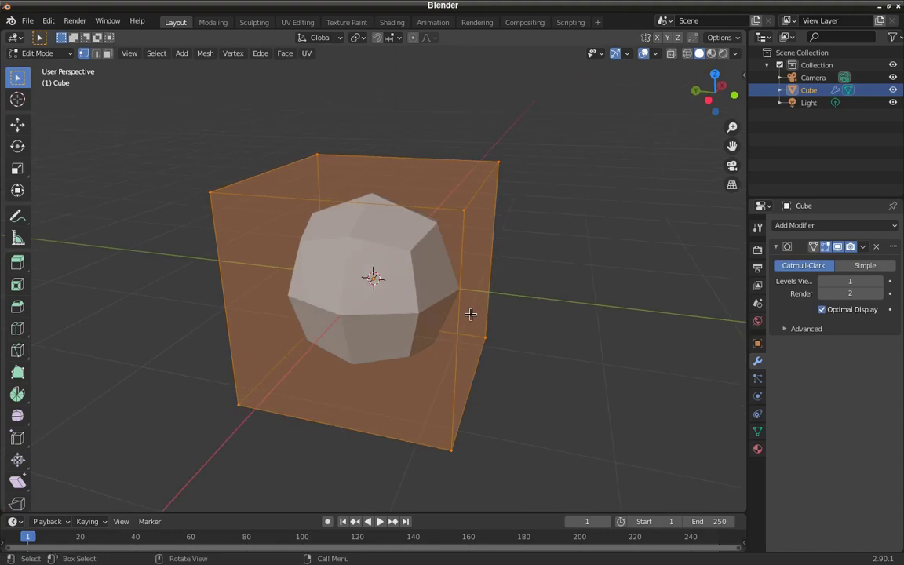
scroll(470, 314, up, 1)
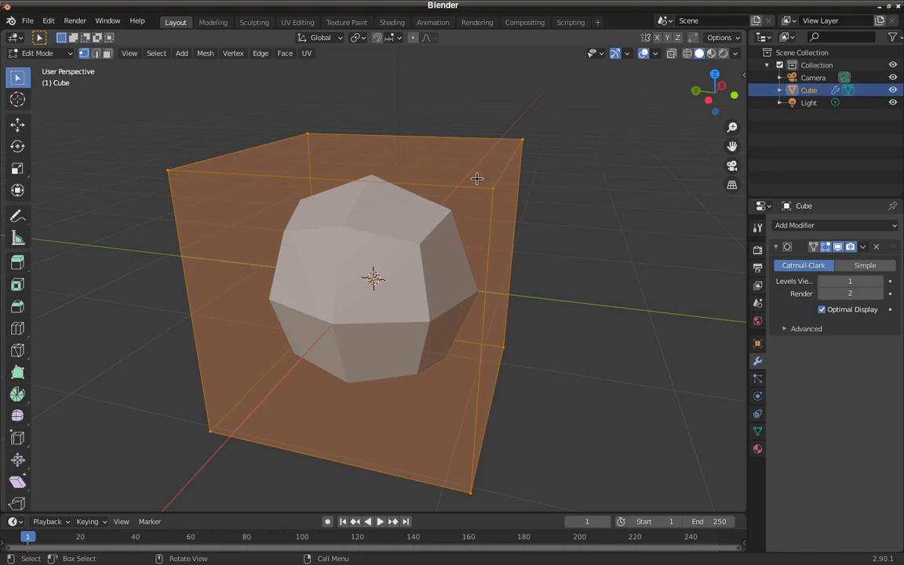
middle_drag(491, 204, 416, 271)
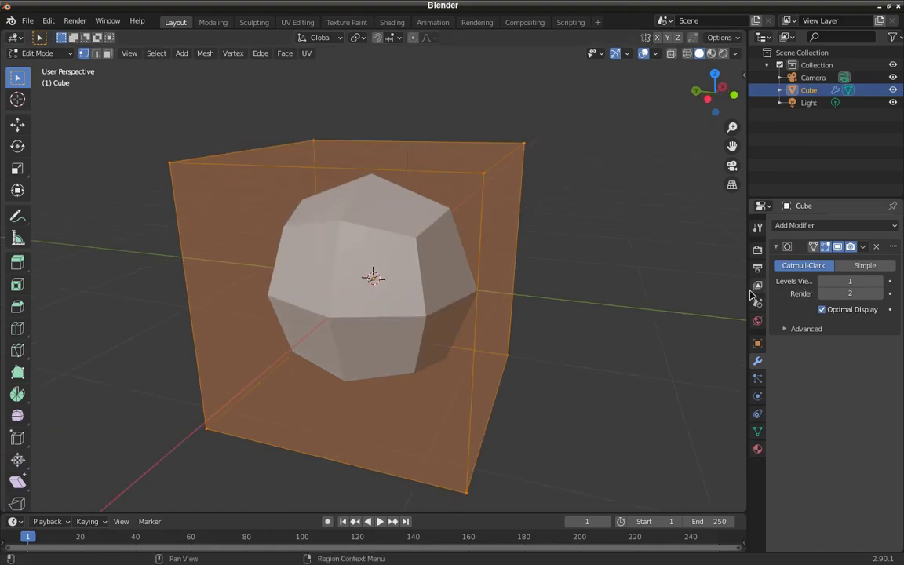
- Widen the Properties editor and try Levels Viewport at 2, then set it back to 1
drag(748, 287, 706, 279)
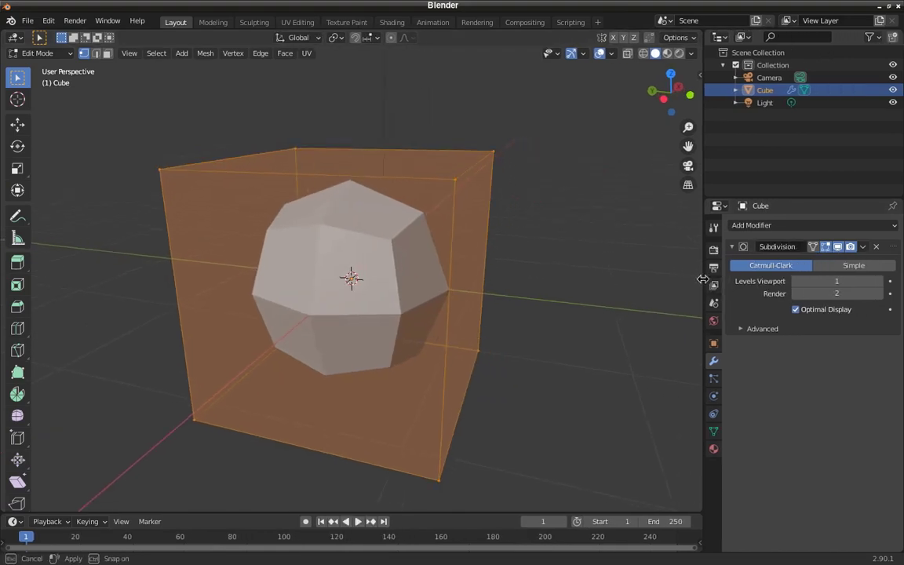
click(879, 283)
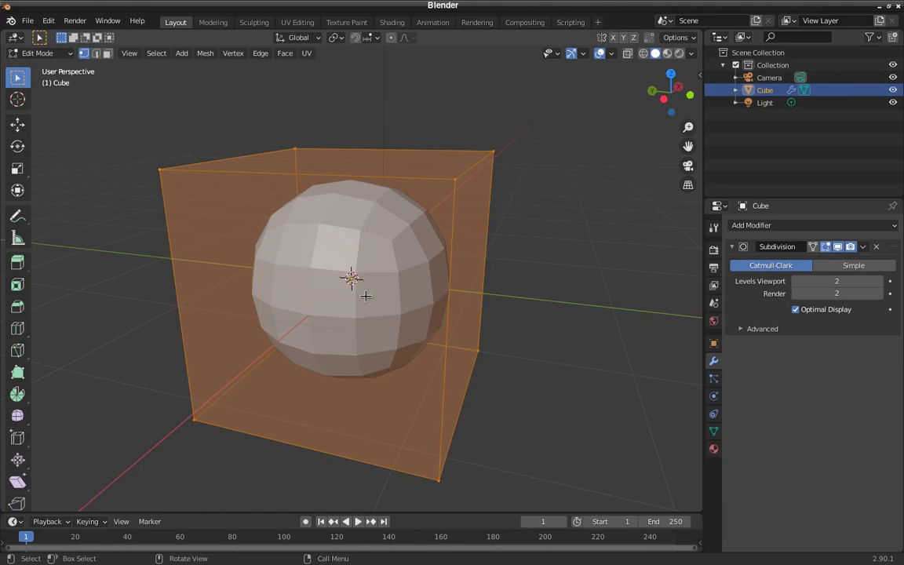
click(796, 281)
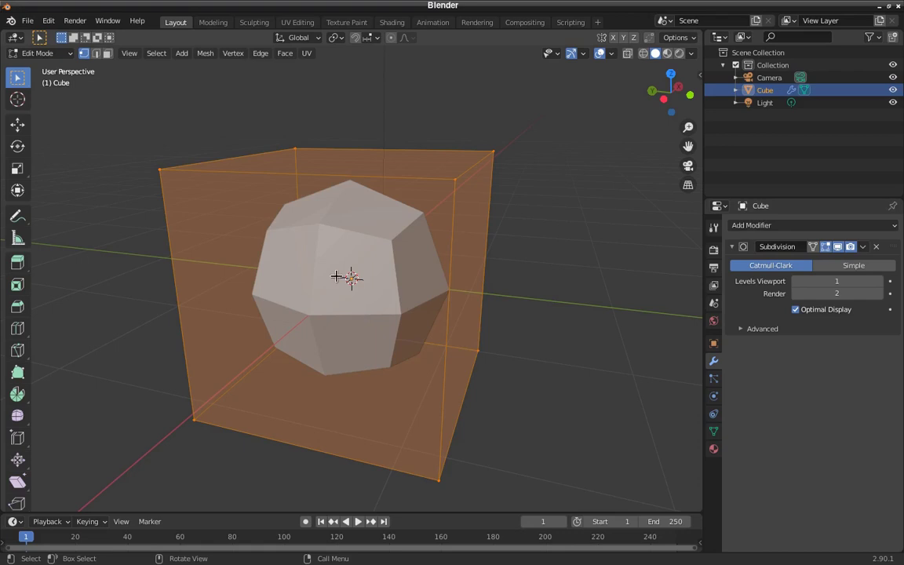
- Raise the Subdivision modifier's Levels Viewport one level at a time through 2, 3 and 4 to 5
click(879, 281)
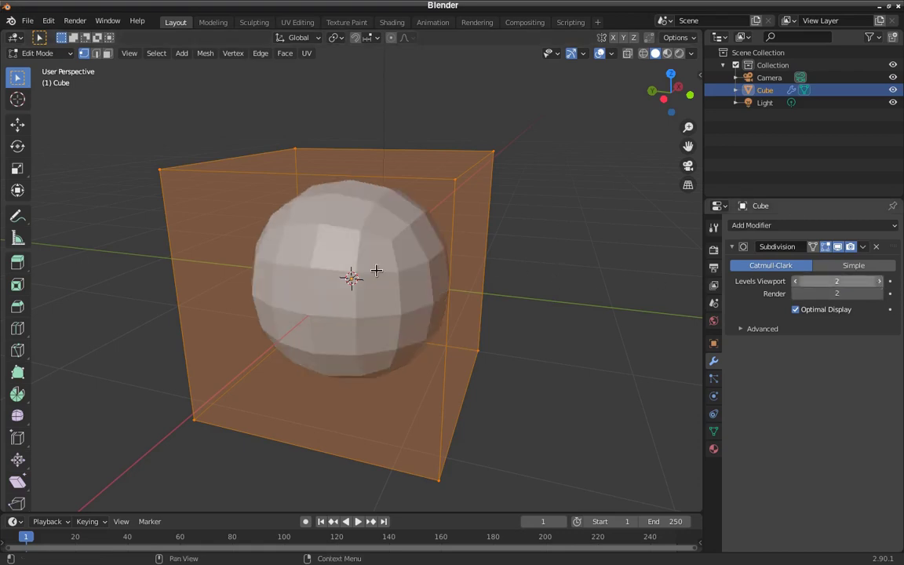
click(880, 281)
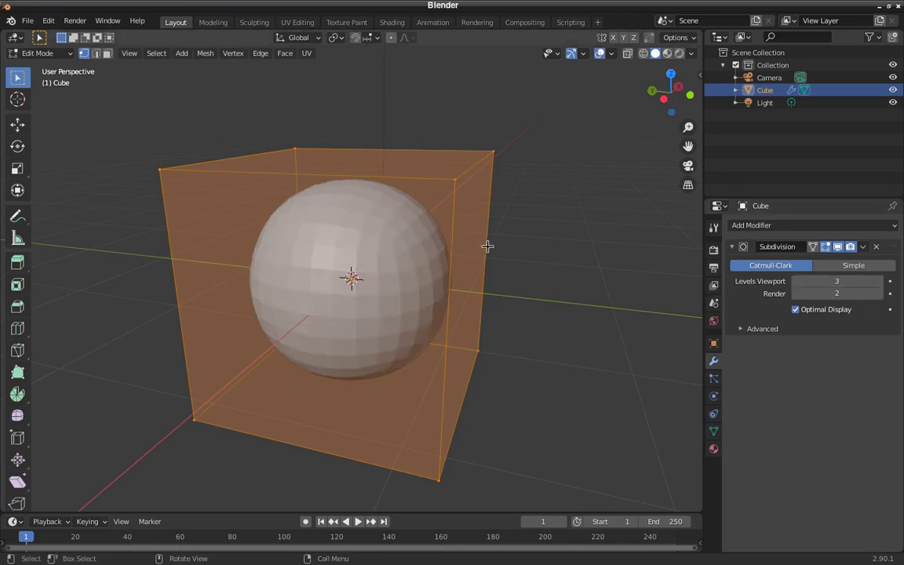
scroll(518, 259, down, 1)
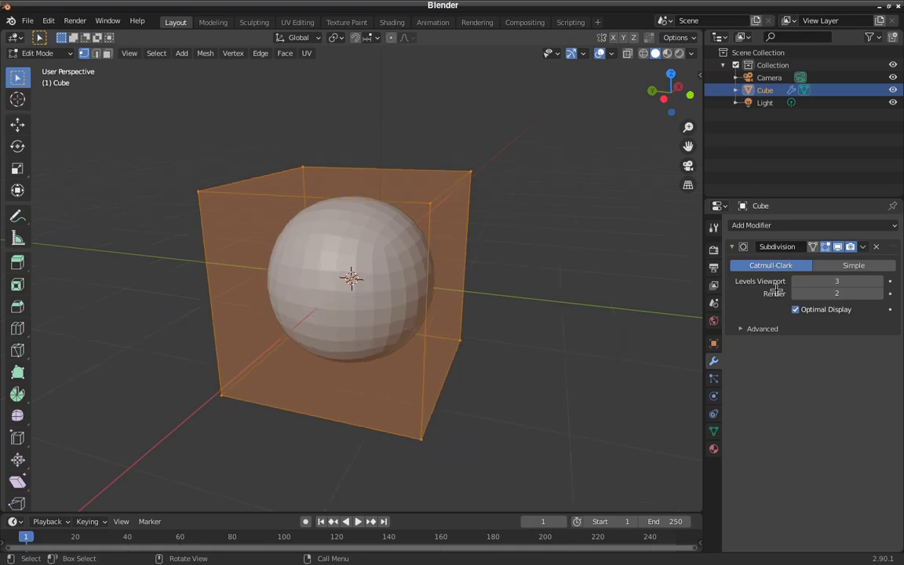
click(880, 282)
scroll(408, 286, up, 2)
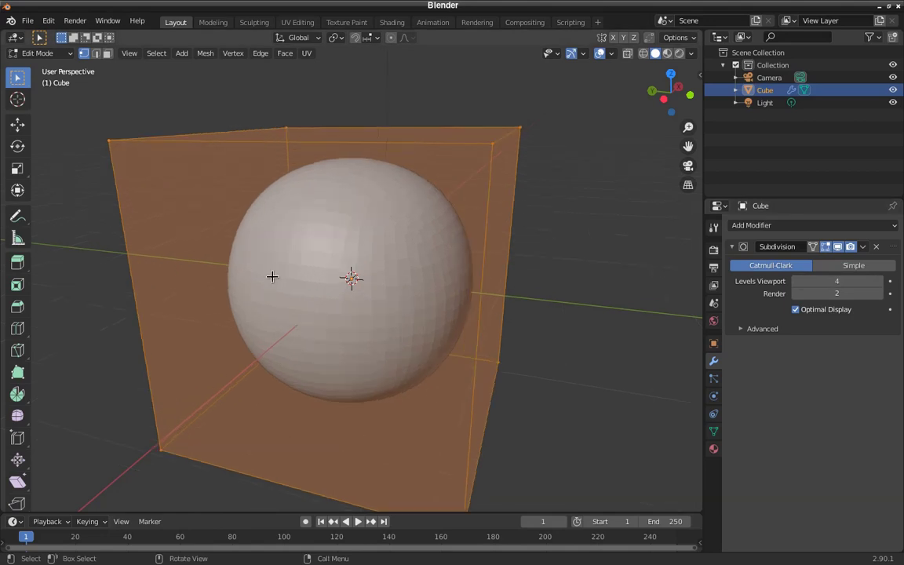
click(880, 281)
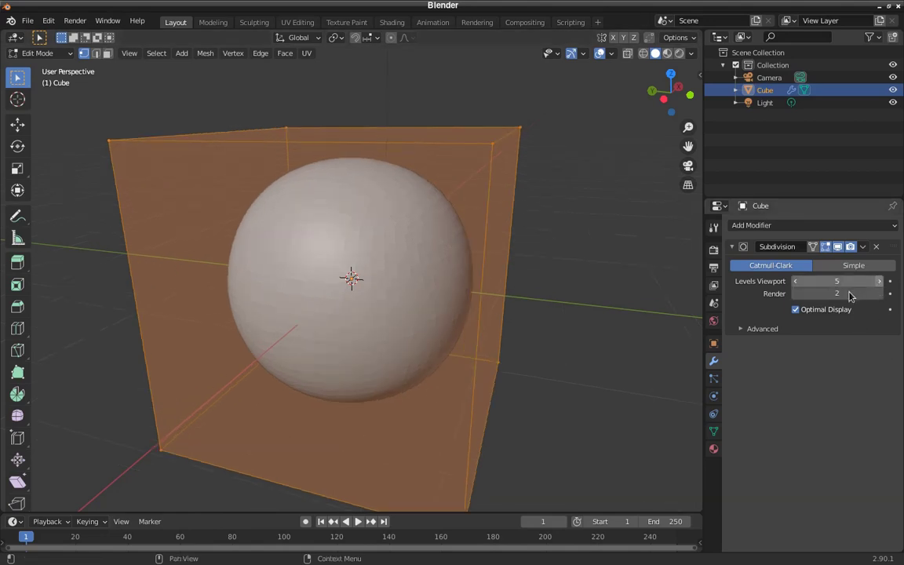
- Lower the Subdivision modifier's Levels Viewport one level at a time to 2
scroll(487, 369, down, 2)
scroll(487, 368, up, 2)
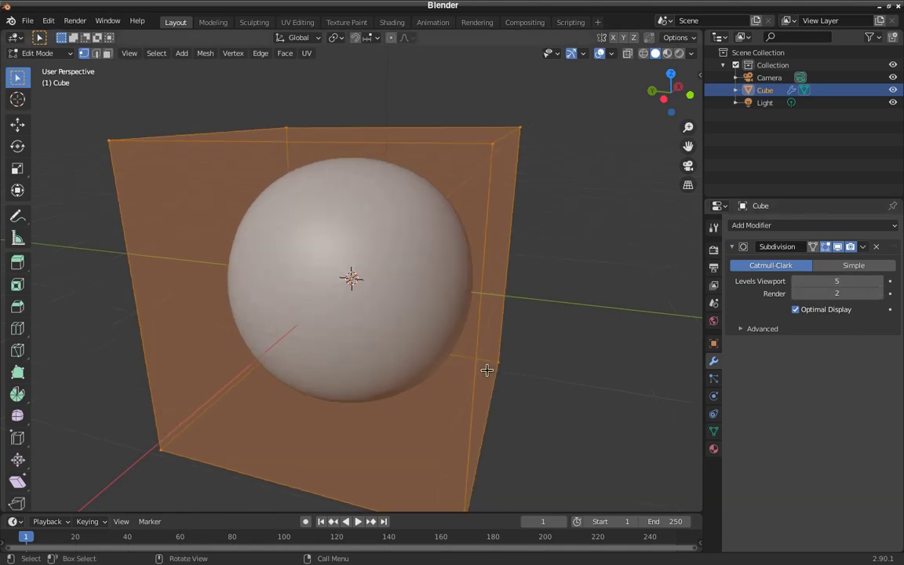
click(794, 283)
click(795, 284)
click(794, 284)
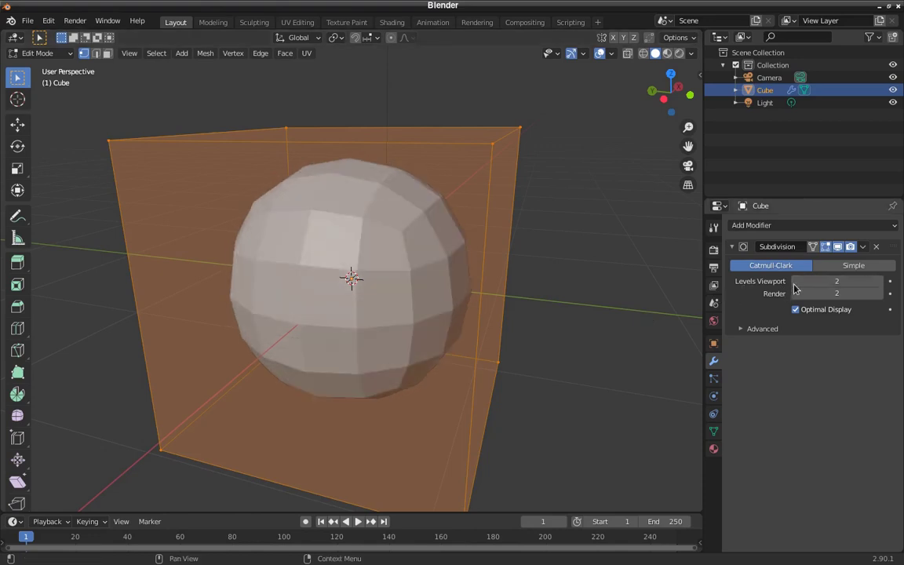
middle_drag(545, 308, 537, 358)
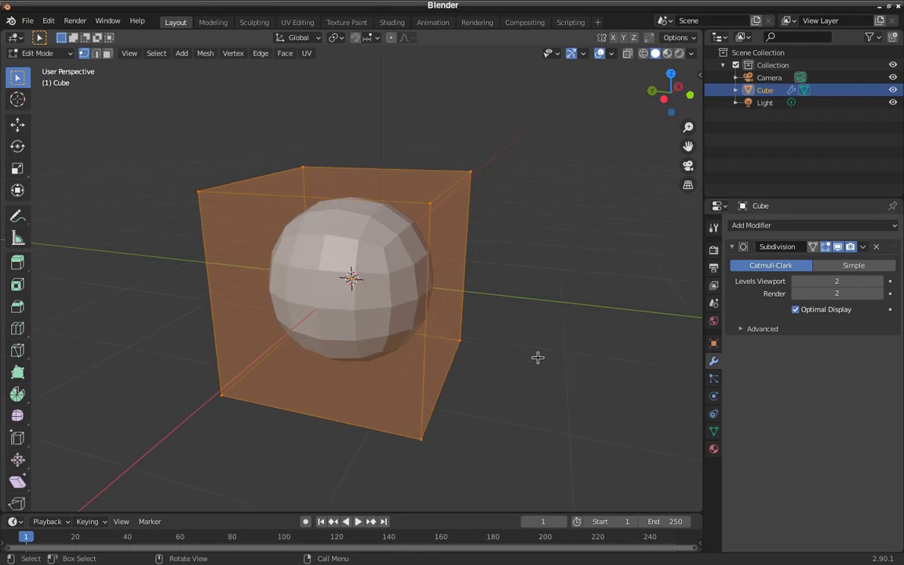
- Return the cube to Object Mode and apply Shade Smooth to it
key(Tab)
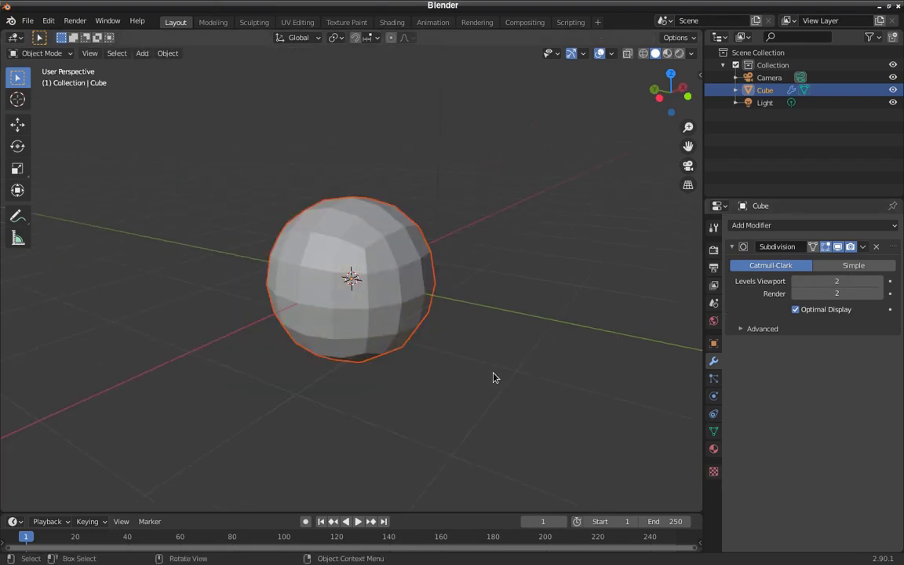
mouse_move(365, 316)
middle_down()
mouse_move(376, 315)
mouse_move(368, 297)
mouse_move(385, 261)
middle_up()
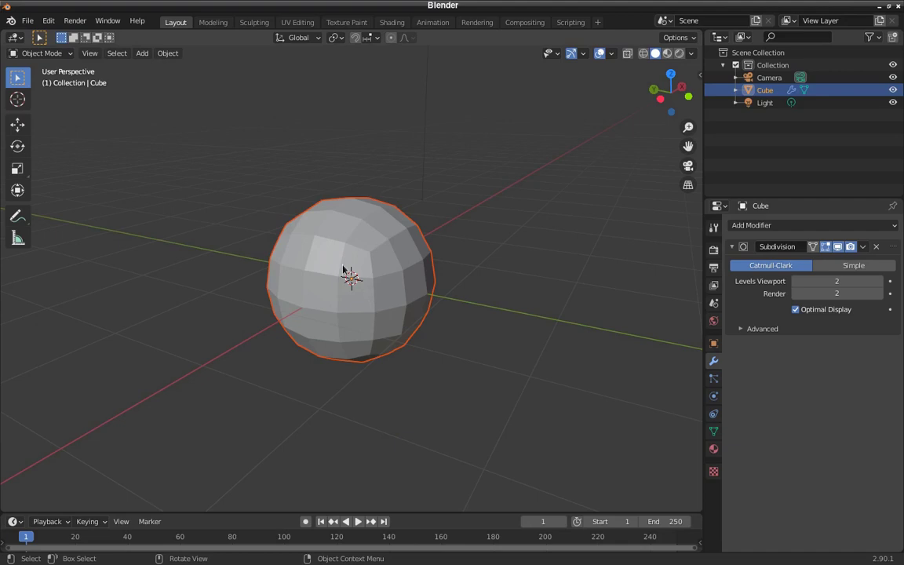
right_click(343, 269)
right_click(377, 265)
click(378, 264)
middle_drag(405, 287, 417, 283)
scroll(417, 282, up, 2)
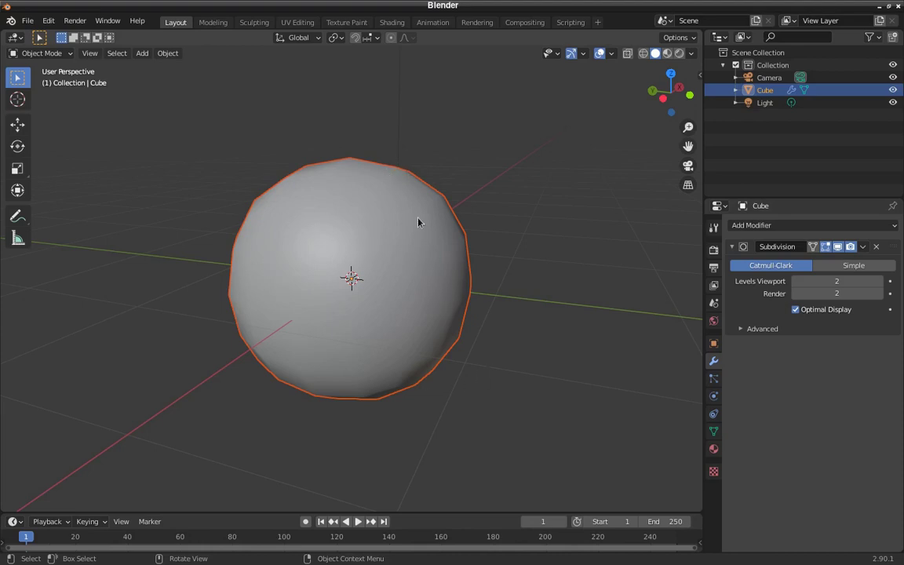
middle_drag(456, 263, 400, 236)
- Try the cube's Levels Viewport at 3, return it to 2, and set the Render level to 3
click(879, 282)
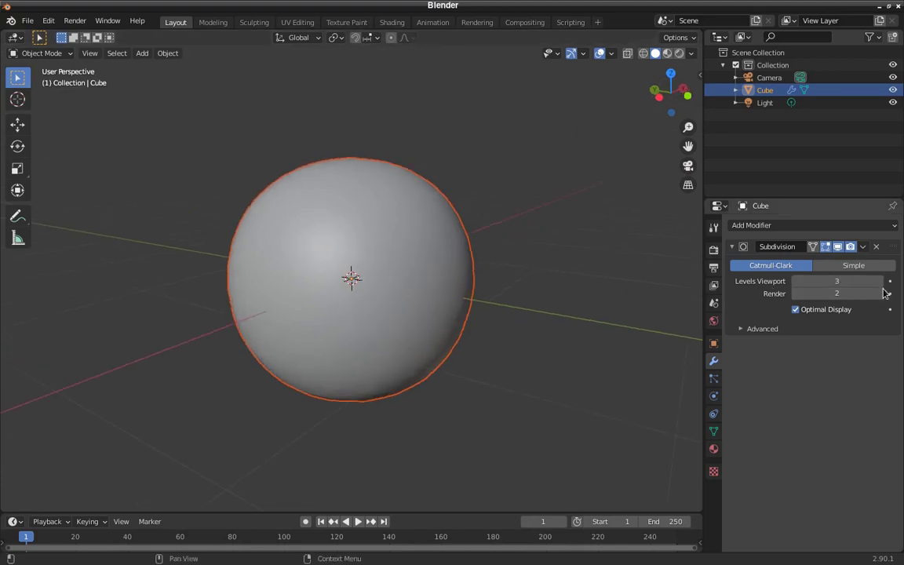
click(797, 282)
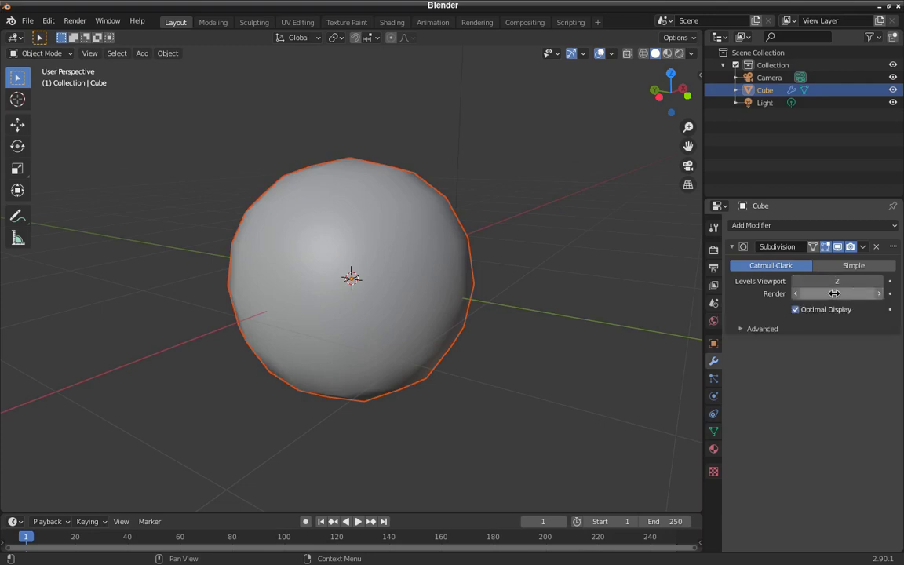
middle_drag(508, 324, 526, 332)
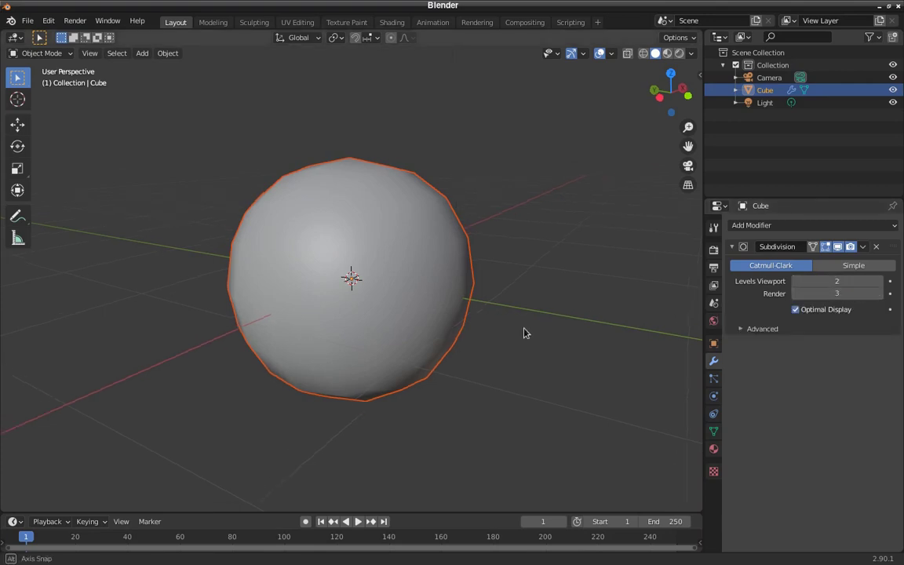
scroll(525, 333, down, 2)
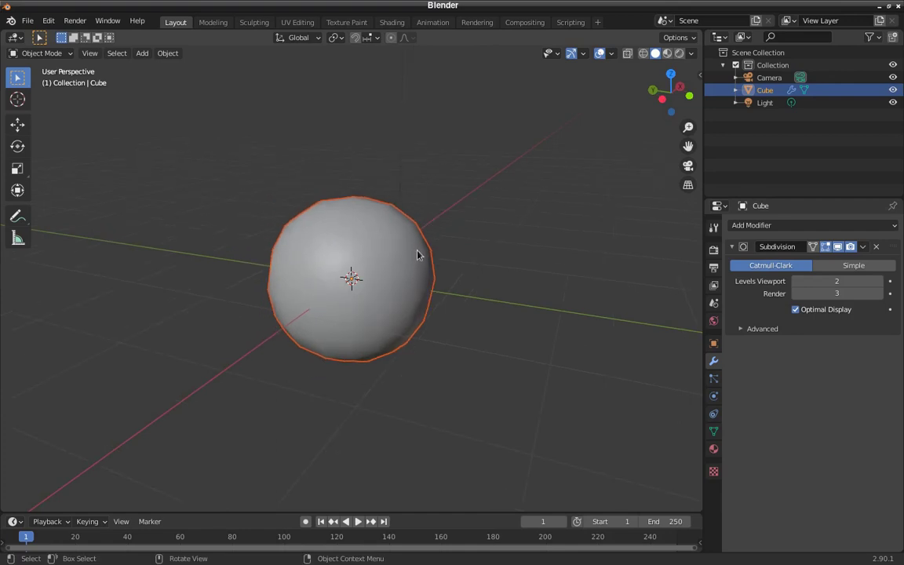
- Set the Subdivision modifier's Levels Viewport to 1 and examine the smooth-shaded cube's silhouette
click(796, 281)
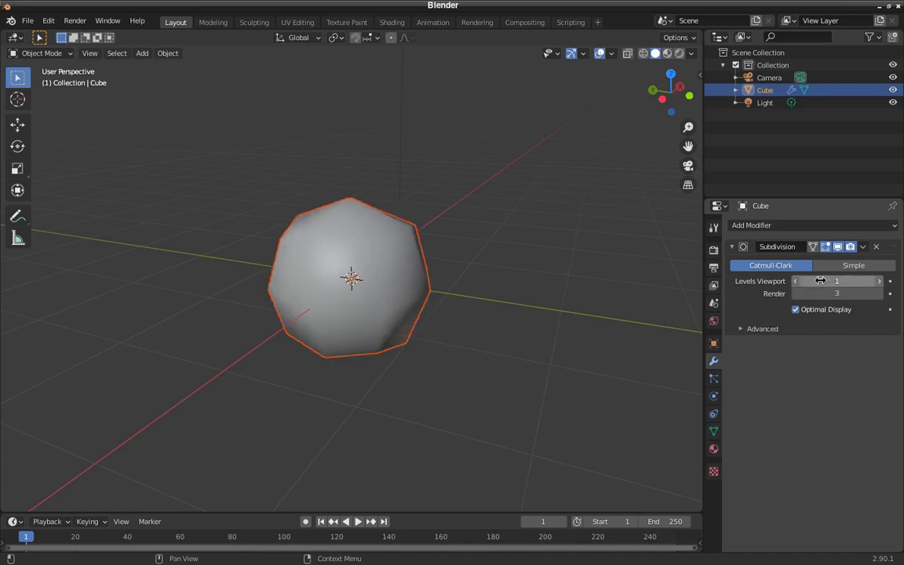
mouse_move(414, 330)
middle_down()
mouse_move(428, 331)
mouse_move(400, 331)
middle_up()
scroll(400, 331, up, 1)
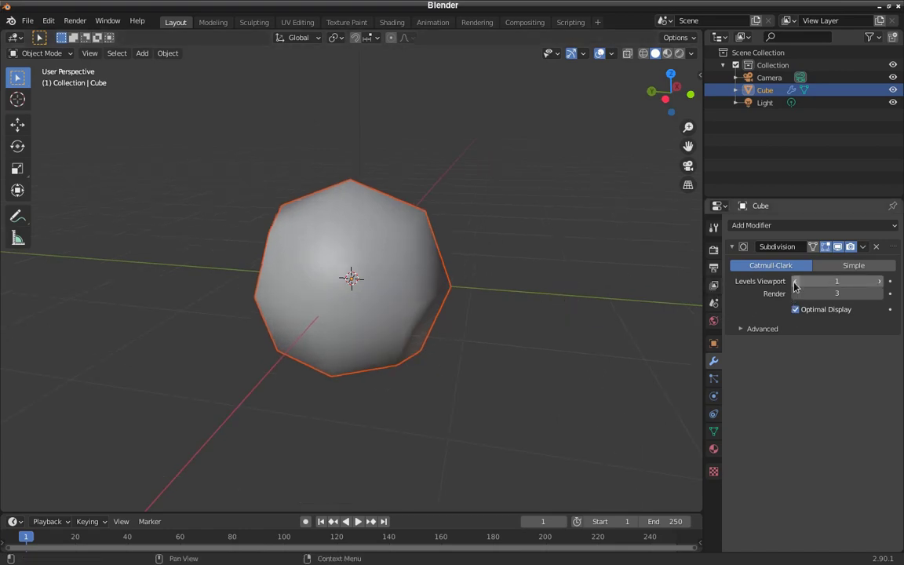
middle_drag(499, 321, 278, 228)
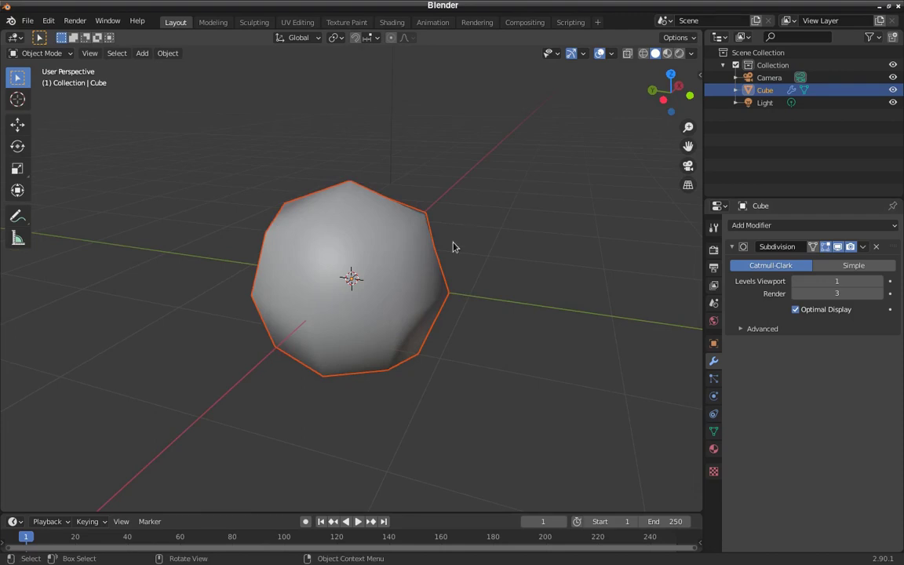
scroll(424, 385, down, 1)
middle_drag(438, 382, 450, 378)
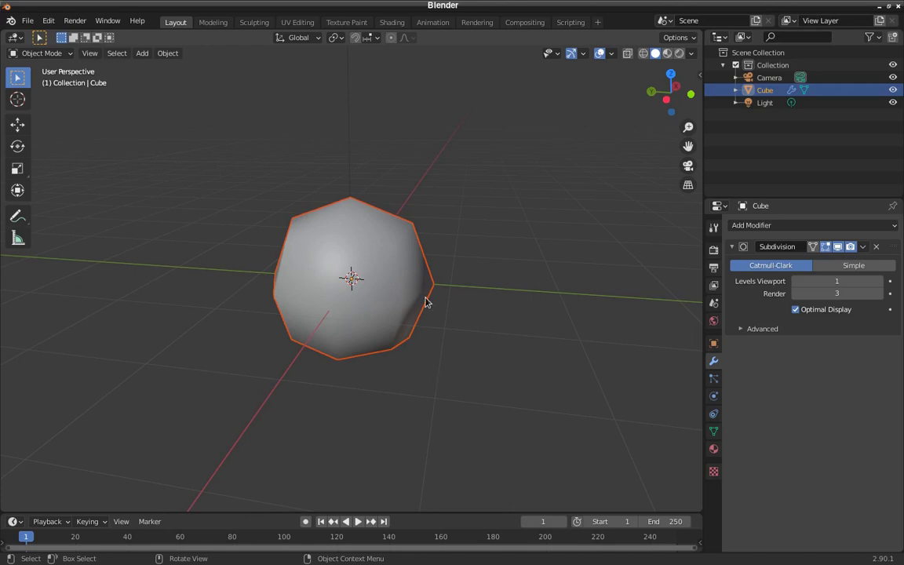
- Delete the subdivided cube and add a cylinder mesh in its place
key(x)
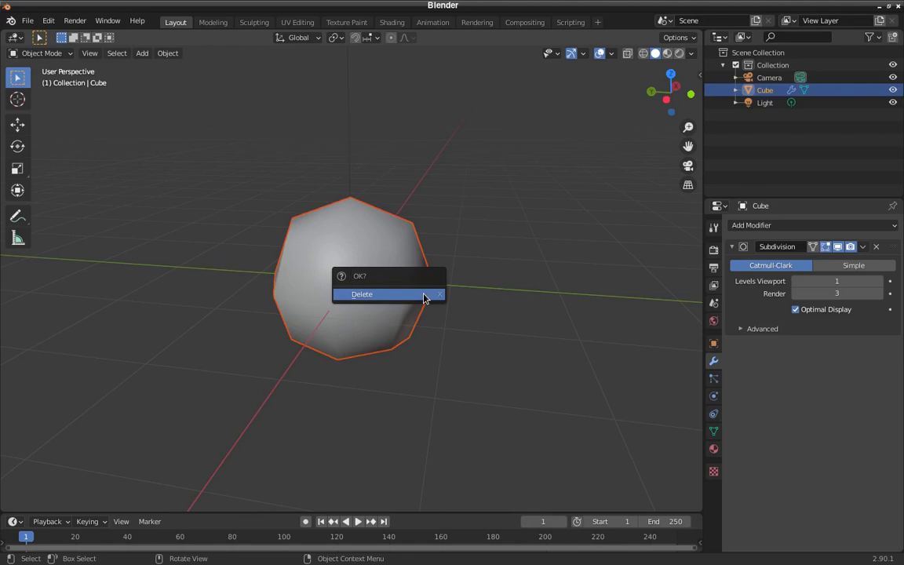
click(424, 298)
key(shift+a)
mouse_move(423, 296)
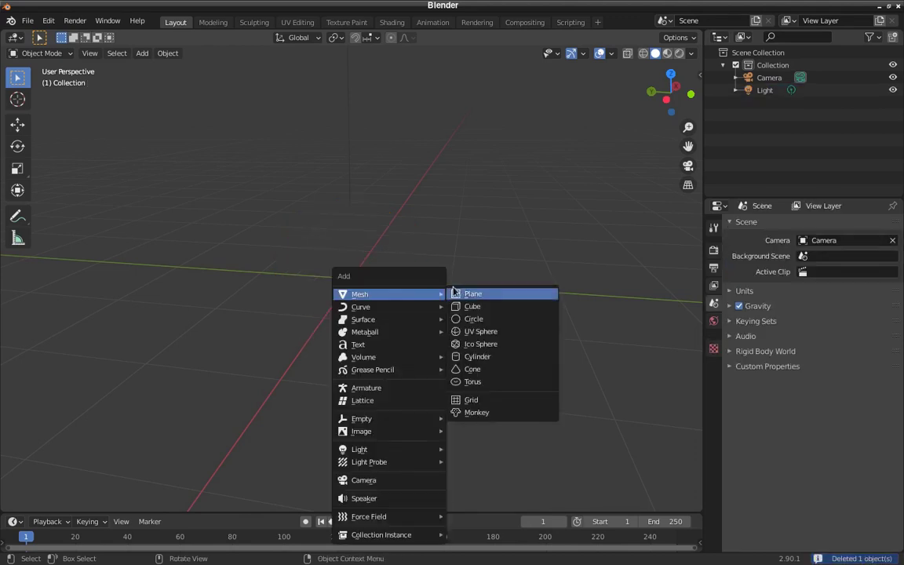
click(475, 357)
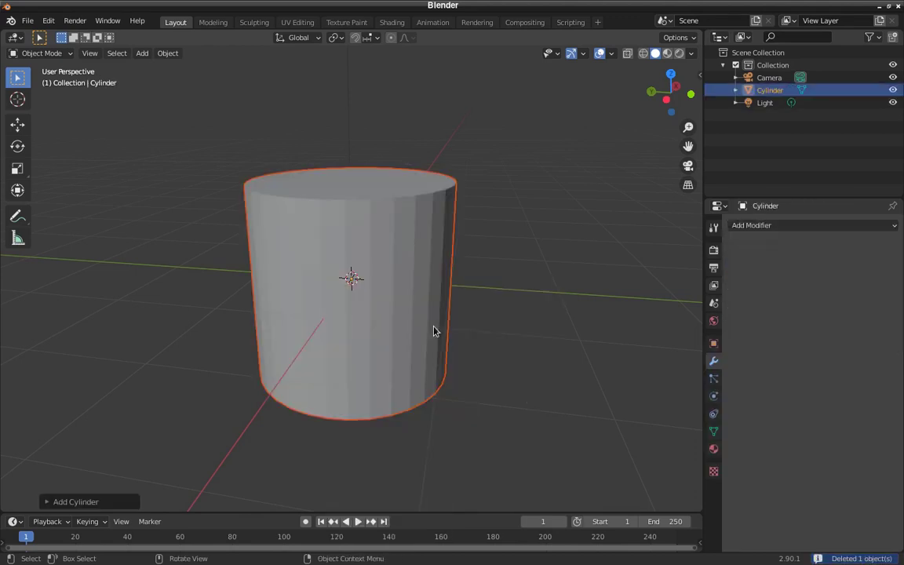
middle_drag(439, 304, 458, 301)
scroll(459, 306, down, 1)
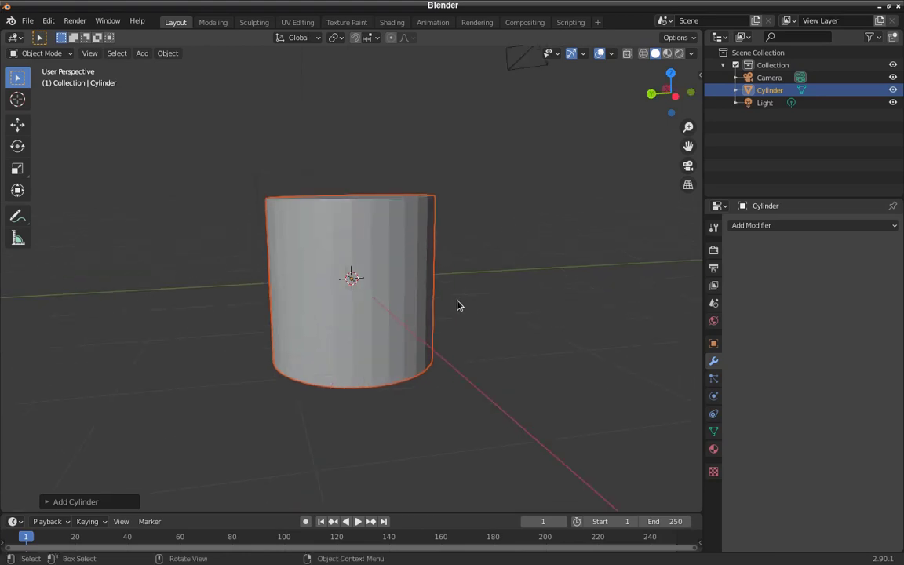
- Add a Subdivision Surface modifier to the cylinder and examine its effect on the cap and sides
click(793, 226)
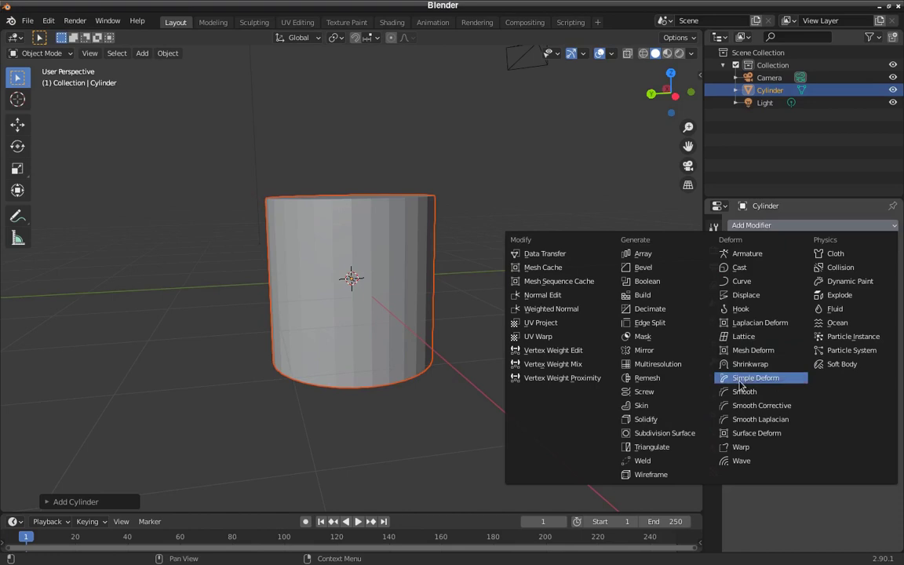
click(673, 433)
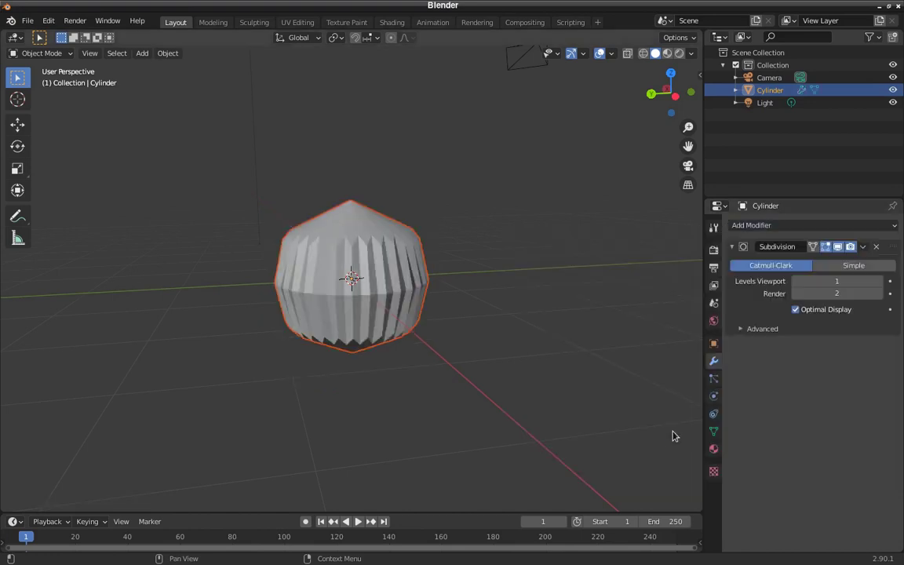
middle_drag(440, 318, 394, 331)
scroll(394, 331, up, 2)
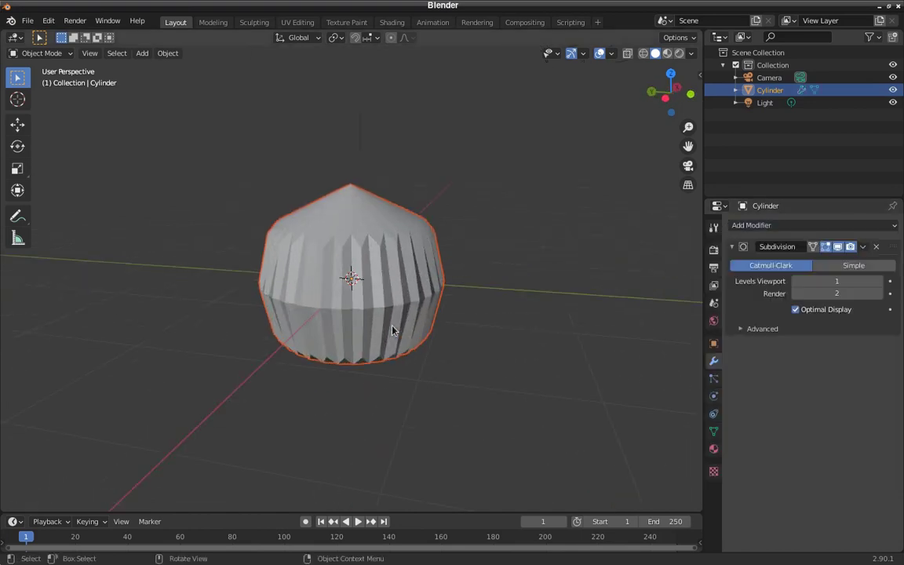
middle_drag(373, 195, 369, 226)
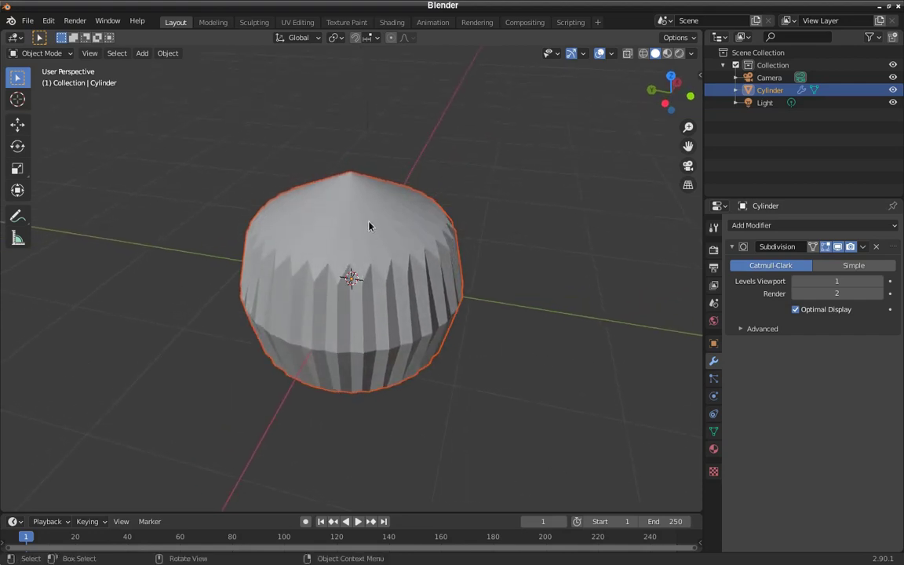
- Compare the cylinder's original cage in Edit Mode with its subdivided shape in Object Mode
key(Tab)
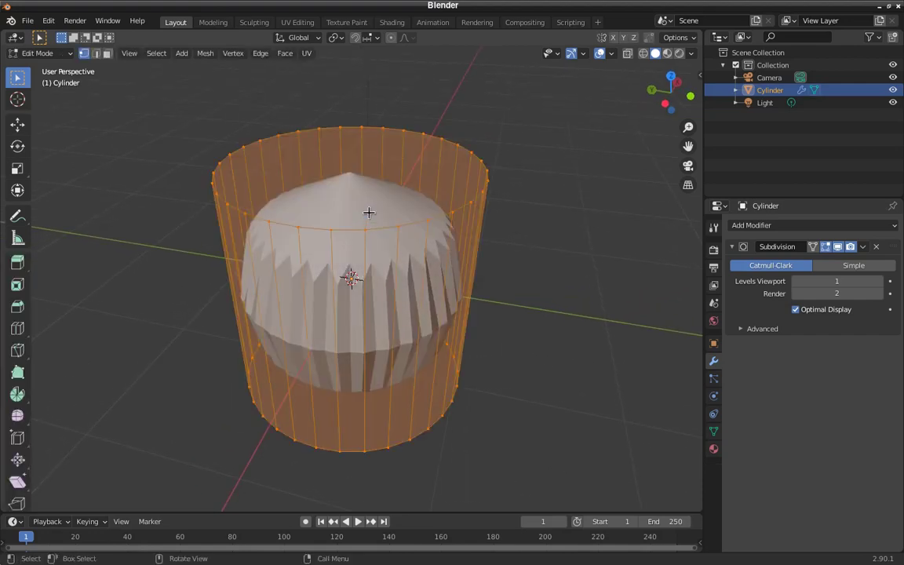
key(Tab)
middle_drag(355, 200, 350, 228)
middle_drag(349, 275, 365, 184)
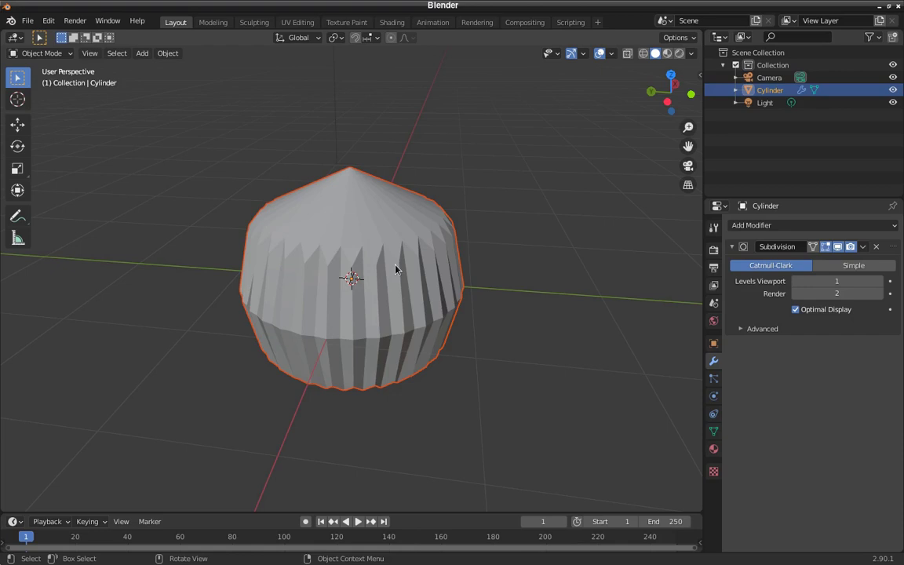
- Select the four corner vertices of one long side face of the cylinder in Edit Mode
key(Tab)
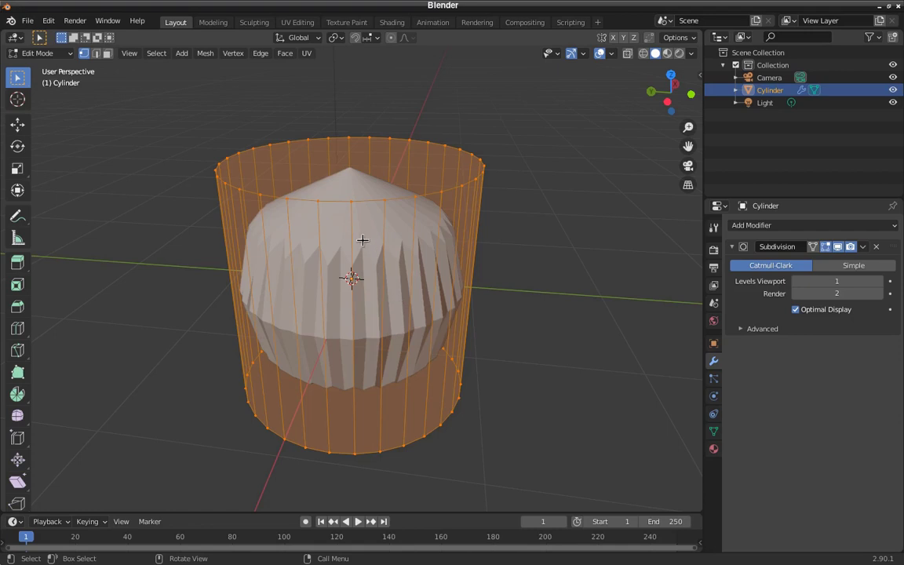
click(350, 202)
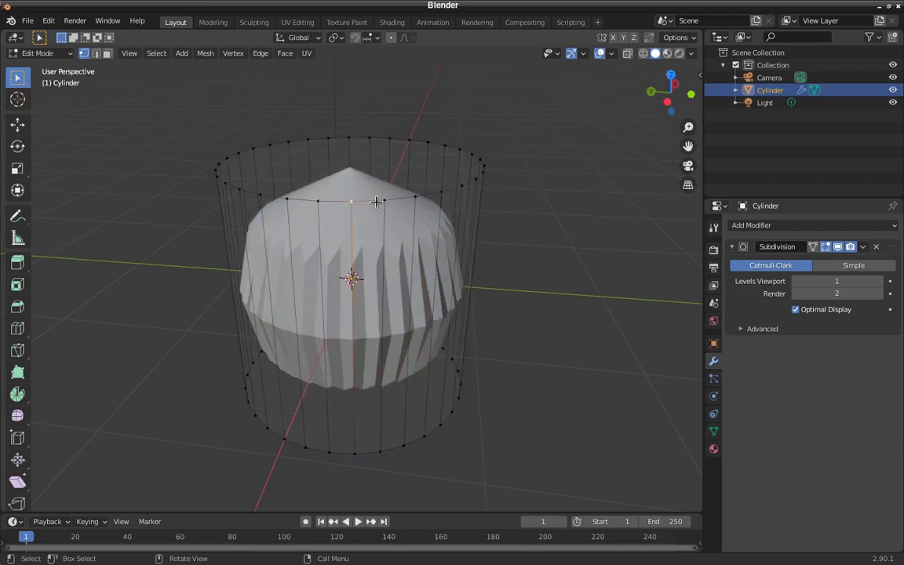
shift+click(381, 453)
shift+click(357, 457)
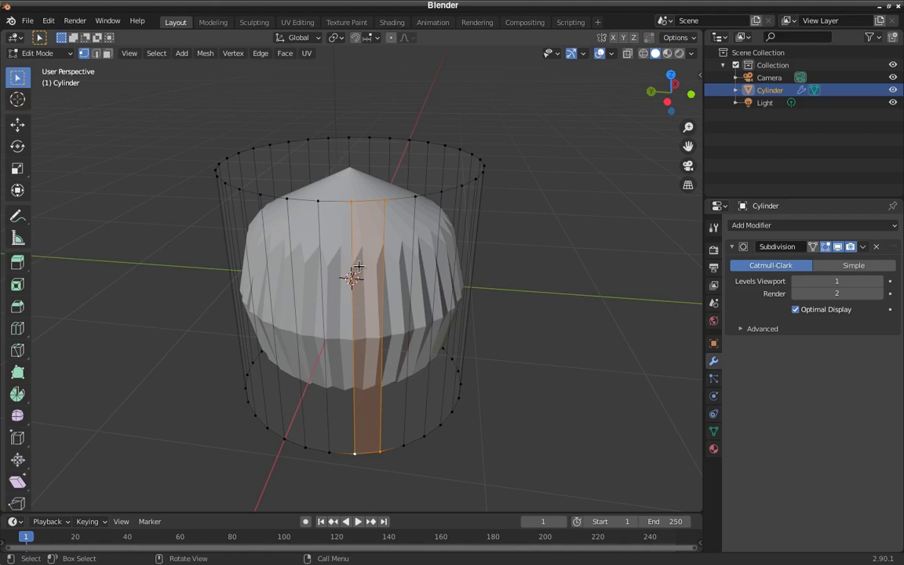
key(Tab)
key(Tab)
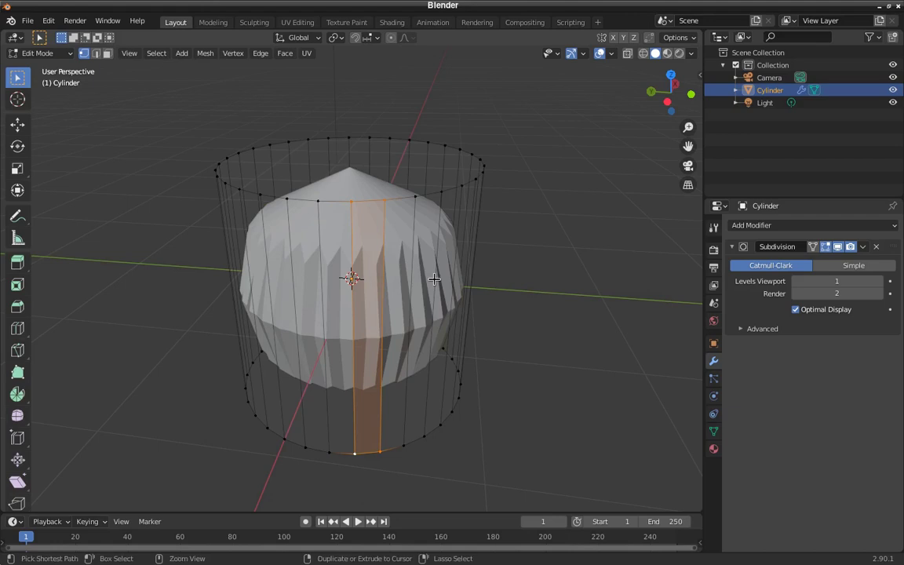
- Add a horizontal loop cut near the cylinder's base, set Levels Viewport to 2, and view the mesh in Front Orthographic
key(ctrl+r)
click(435, 278)
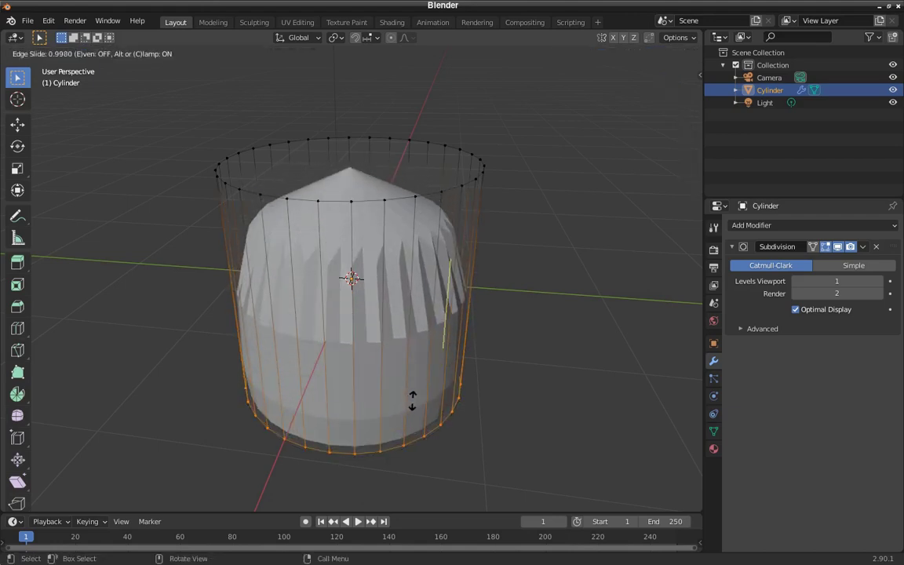
click(421, 350)
middle_drag(404, 398, 424, 334)
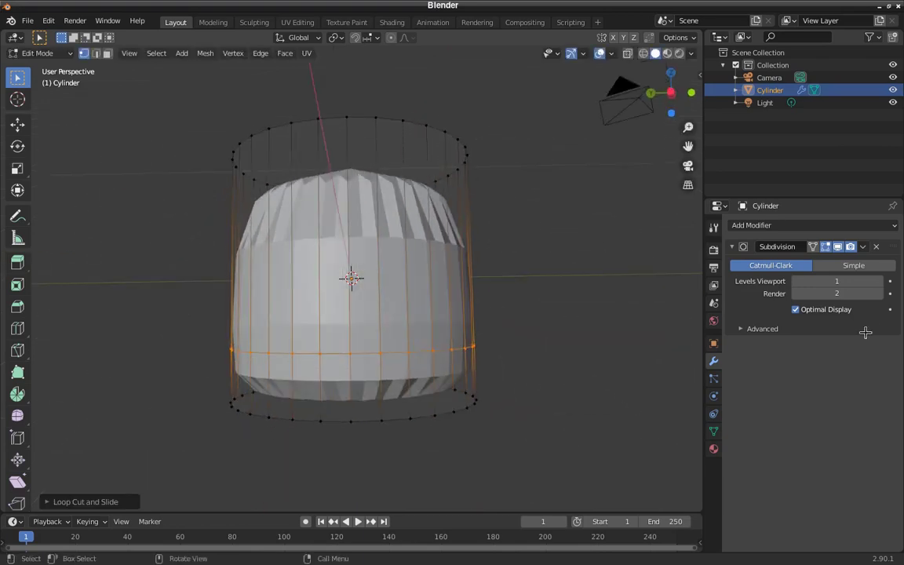
click(880, 280)
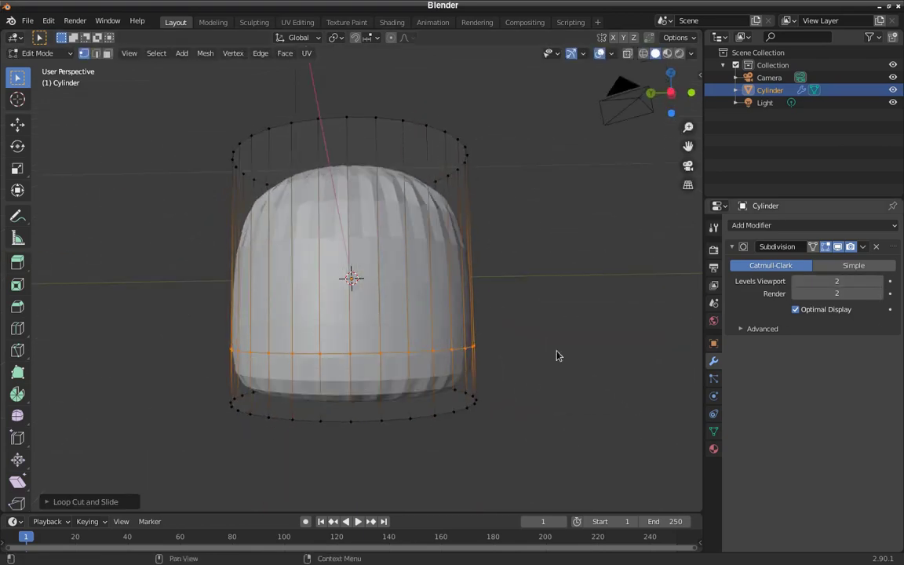
key(KP_1)
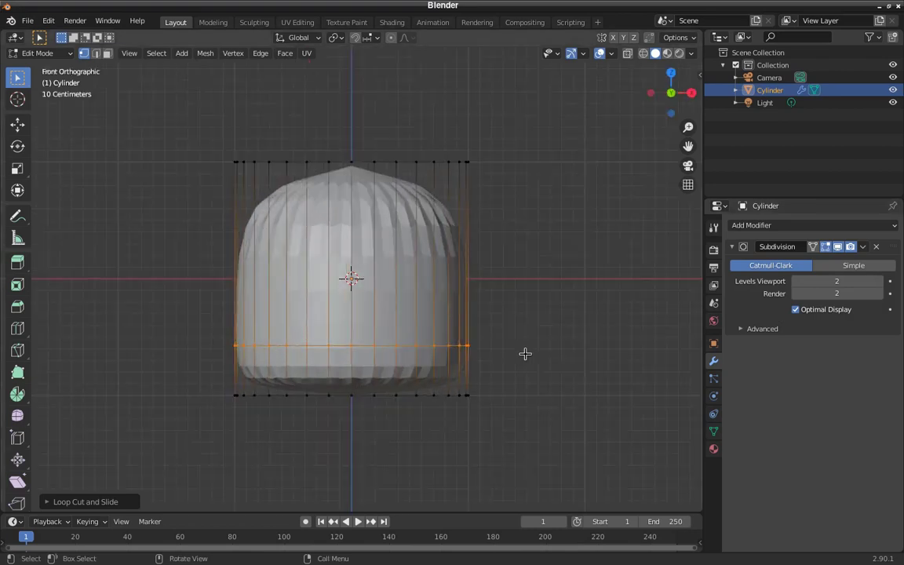
key(KP_5)
key(KP_5)
key(x)
click(453, 363)
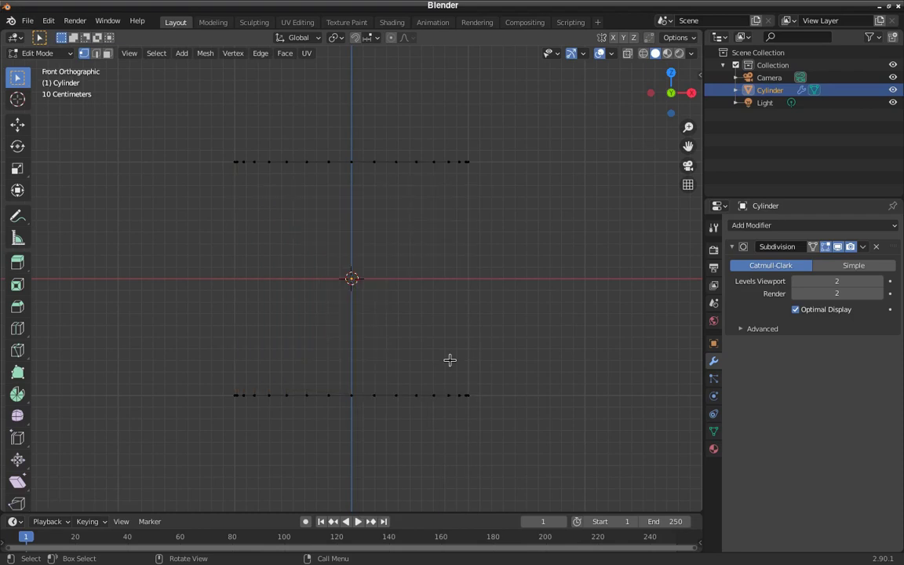
key(ctrl+z)
- Delete the added horizontal edge loop from the cylinder while keeping the surrounding faces
key(x)
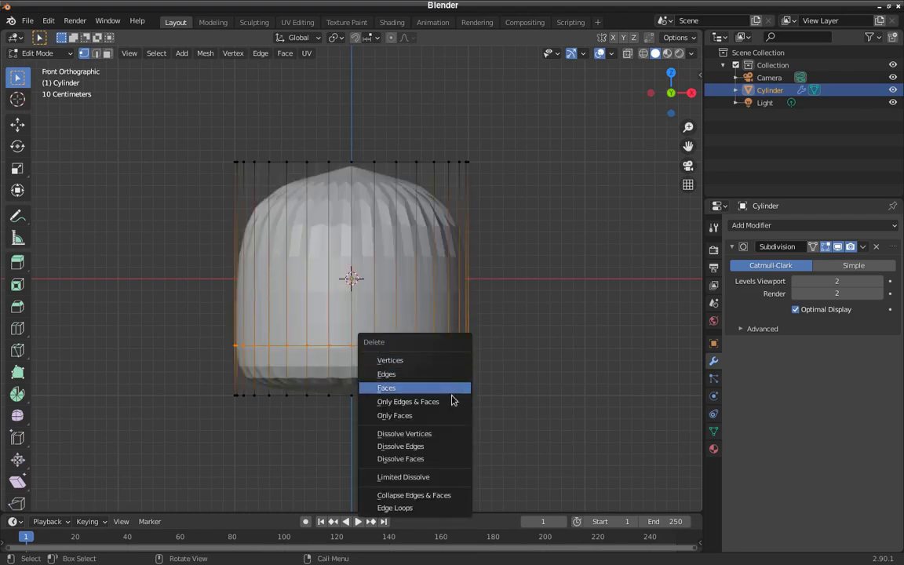
click(424, 508)
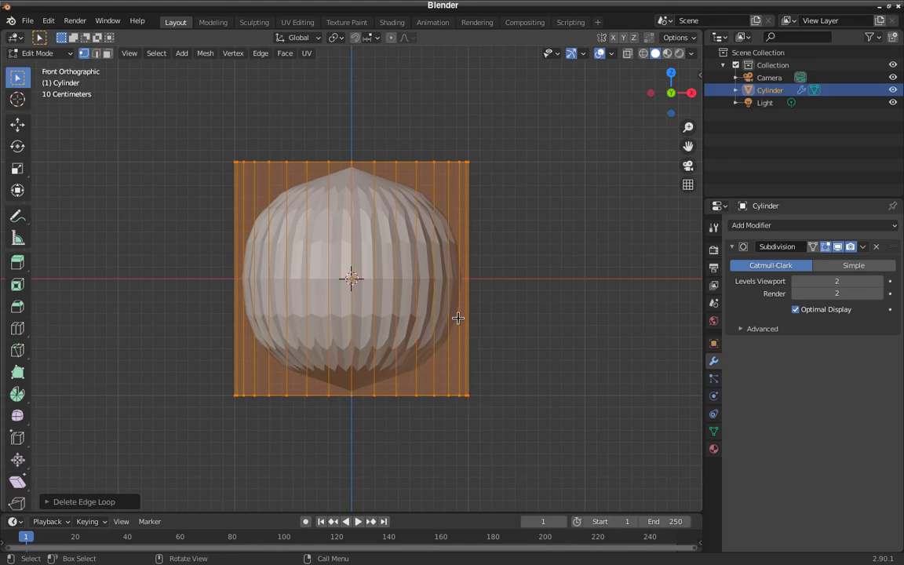
- Add a horizontal loop cut around the cylinder and move it down along Z to just above the base
key(ctrl+r)
click(467, 283)
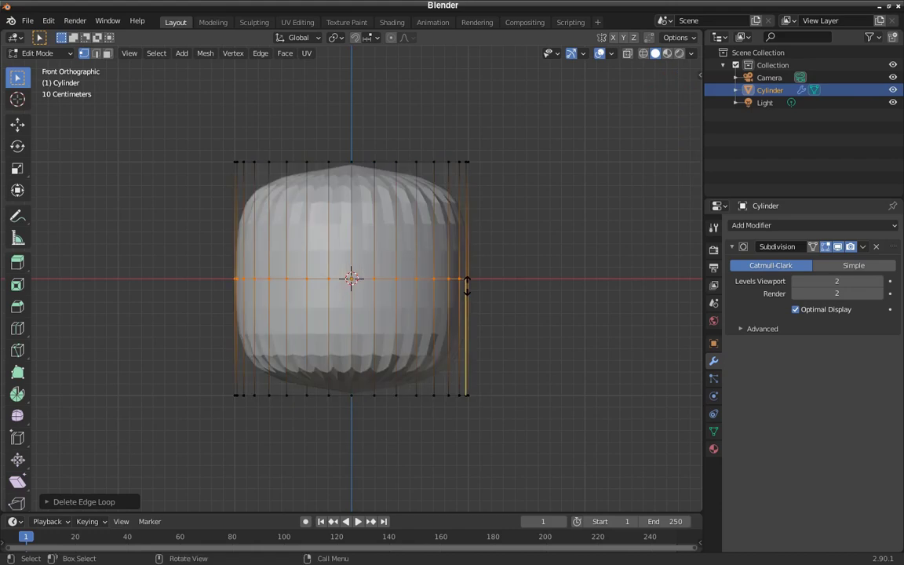
click(459, 284)
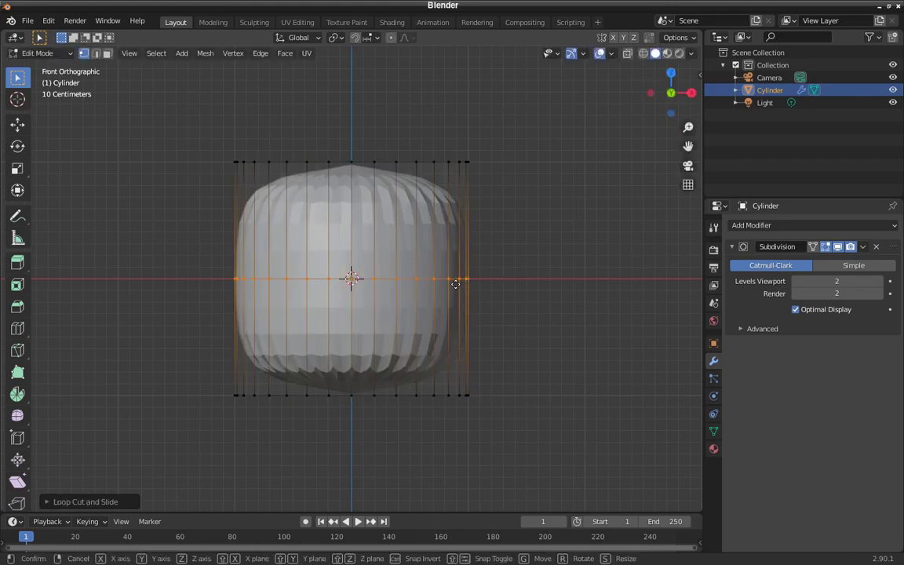
key(g)
key(z)
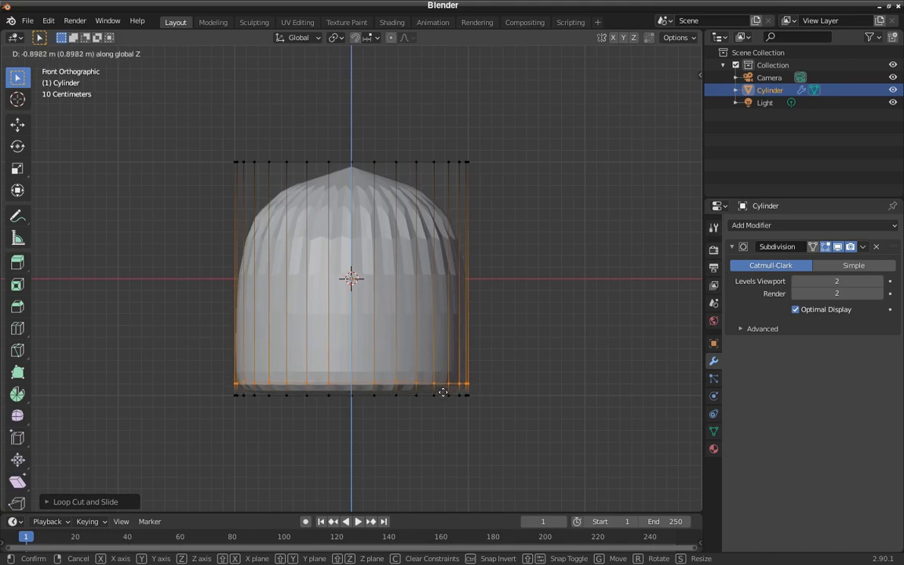
click(444, 395)
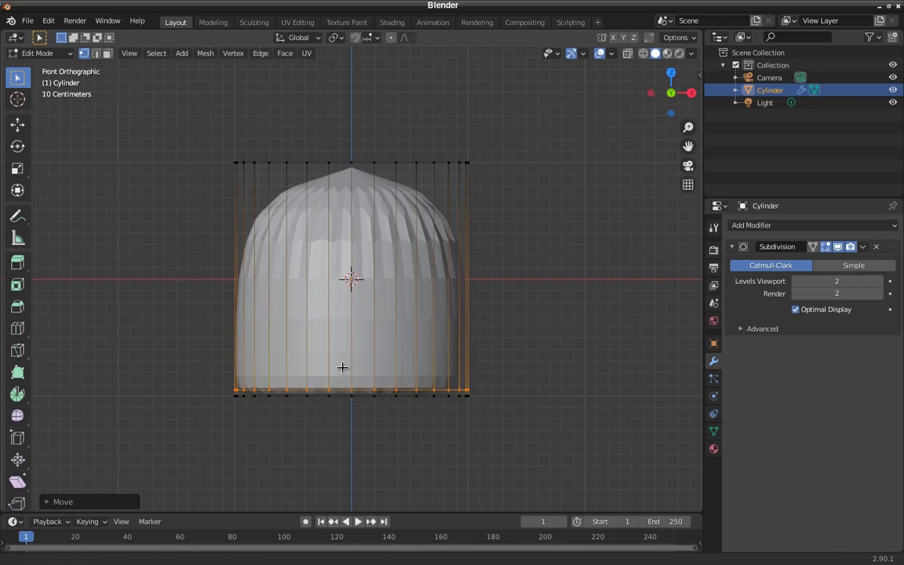
- Switch to wireframe shading and box-select all vertices of the cylinder's top ring
scroll(344, 357, down, 3)
shift+middle_drag(337, 375, 347, 431)
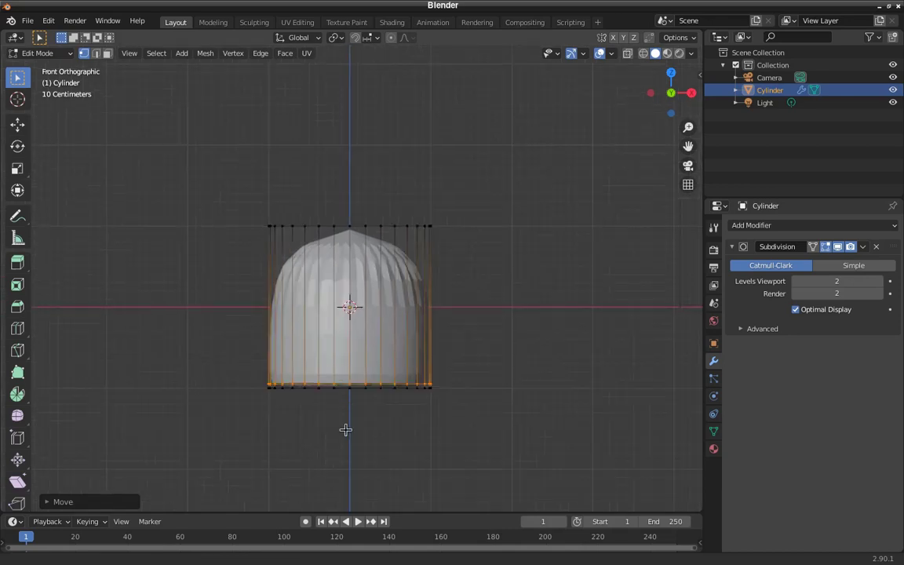
click(644, 54)
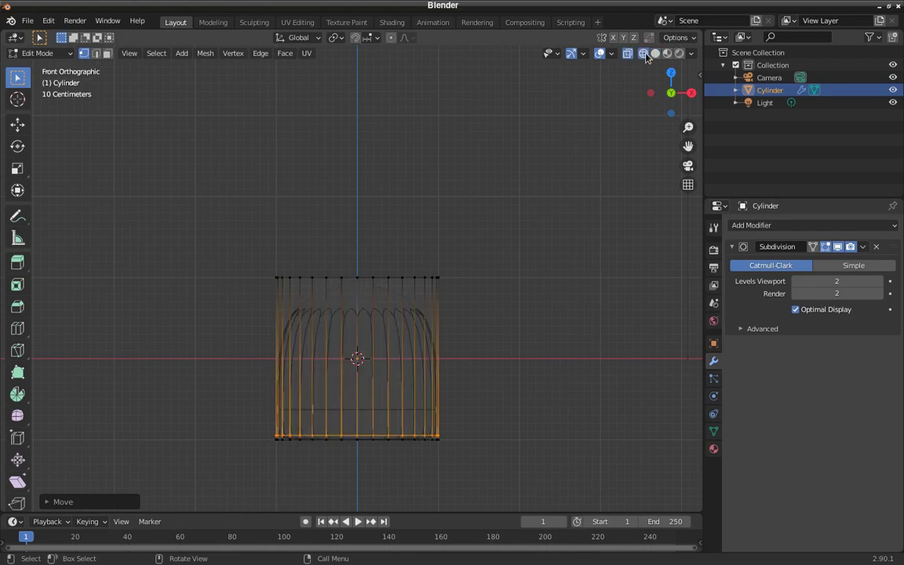
click(375, 276)
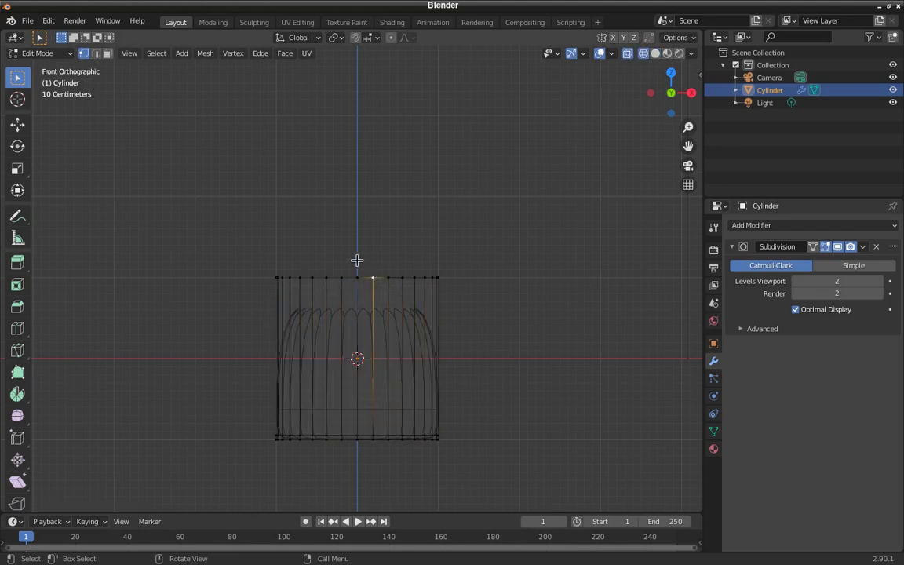
drag(238, 220, 480, 311)
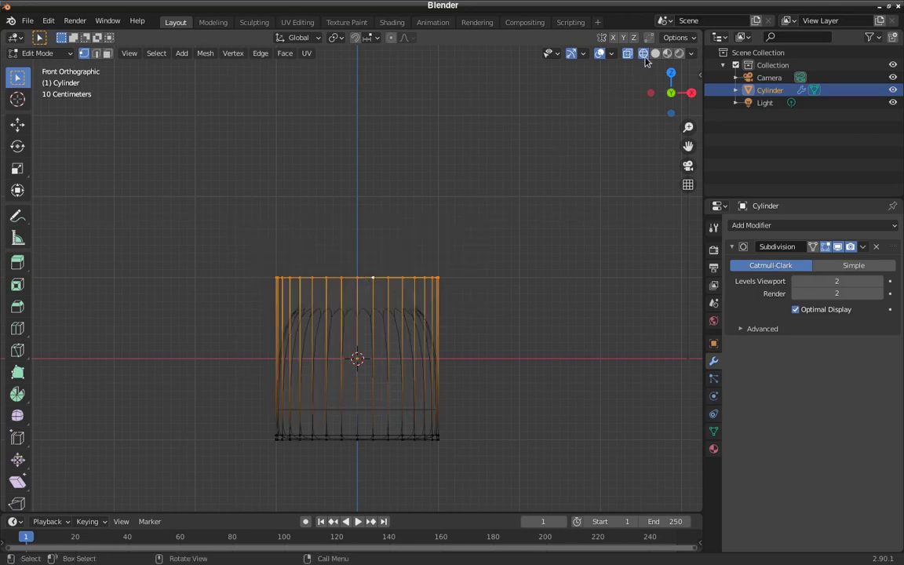
- Clear the selection and select the cylinder's top ring of vertices with Circle Select
key(w)
right_click(394, 290)
click(478, 262)
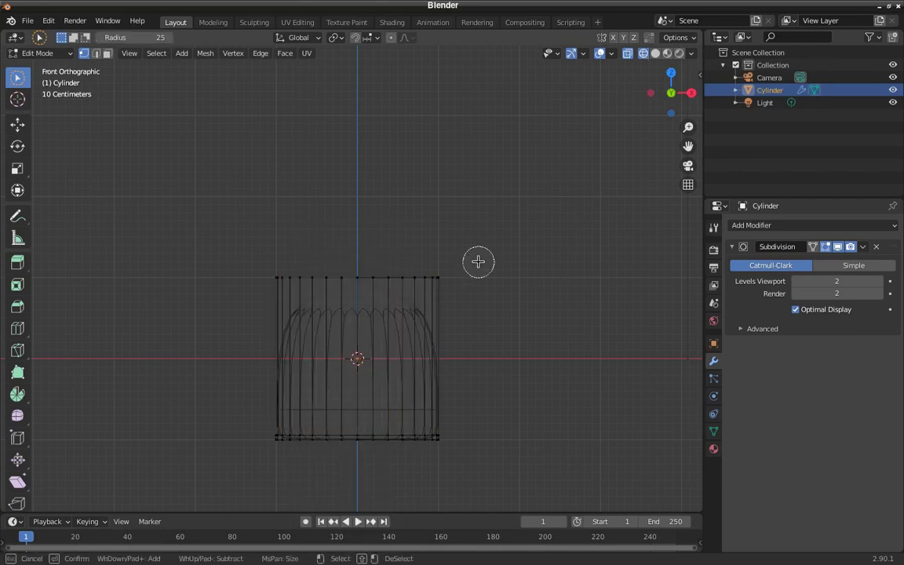
drag(414, 277, 277, 272)
right_click(276, 272)
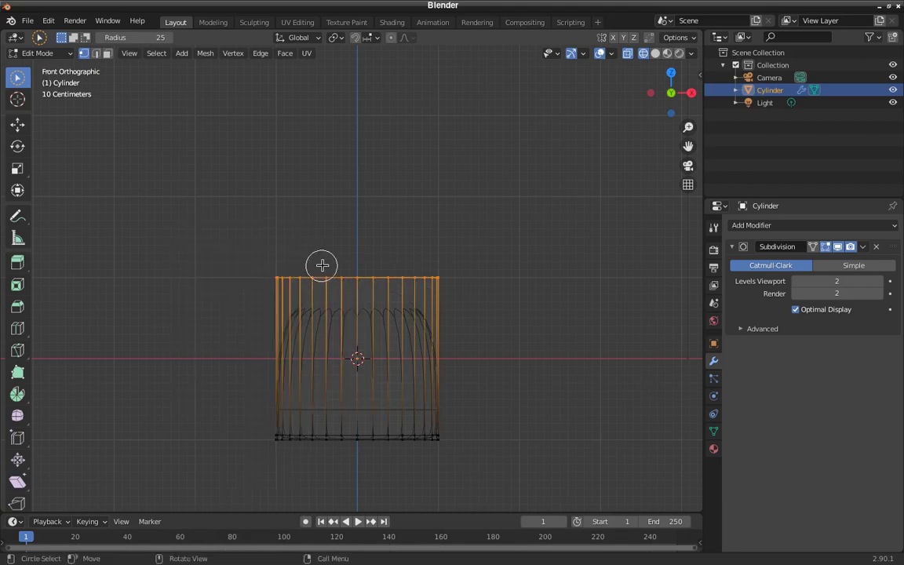
right_click(323, 265)
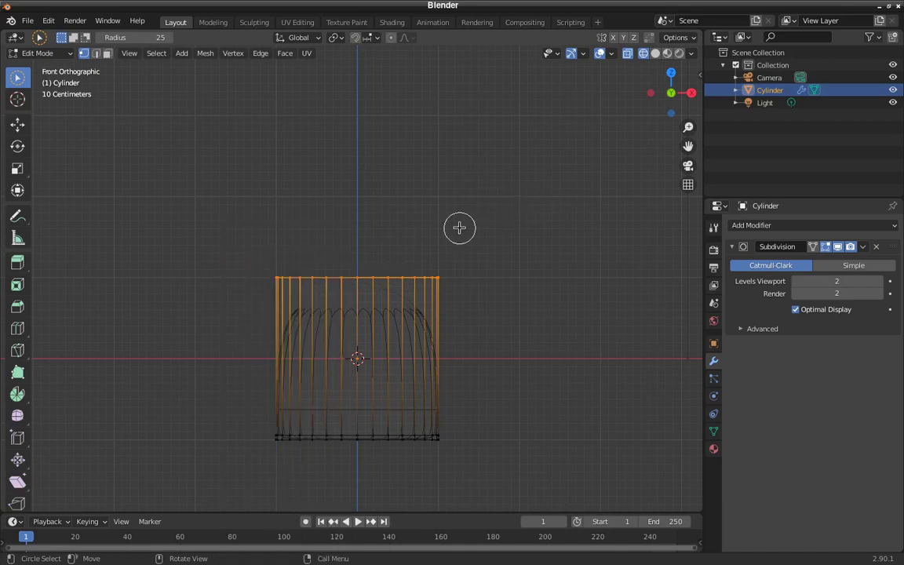
- Select a single top vertex, and replace it with a box selection of the whole top ring
key(w)
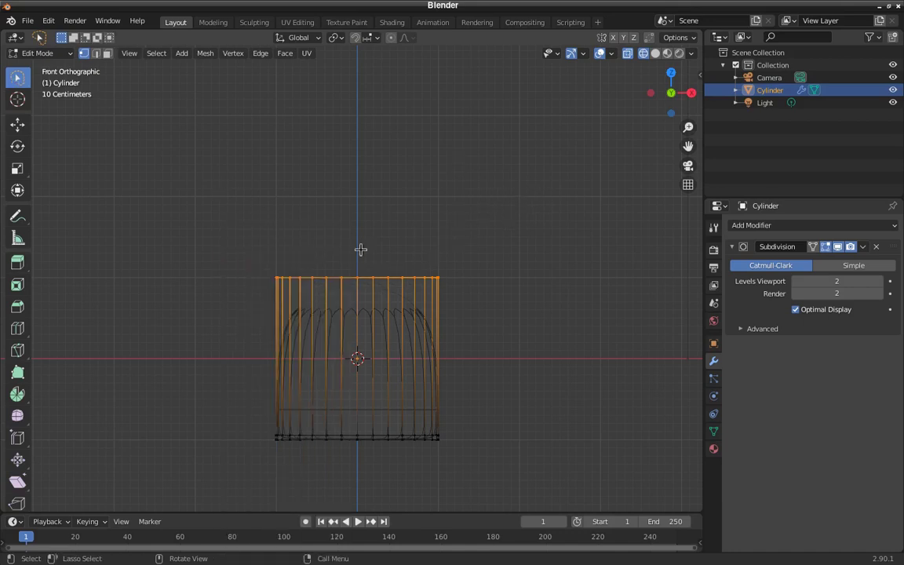
click(348, 277)
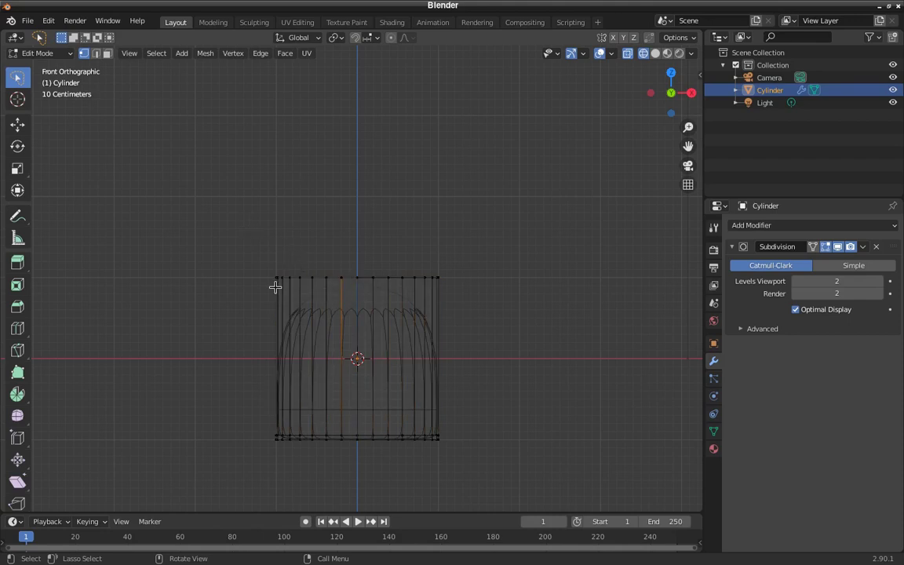
key(b)
mouse_move(250, 233)
mouse_down()
mouse_move(430, 299)
mouse_move(476, 296)
mouse_up()
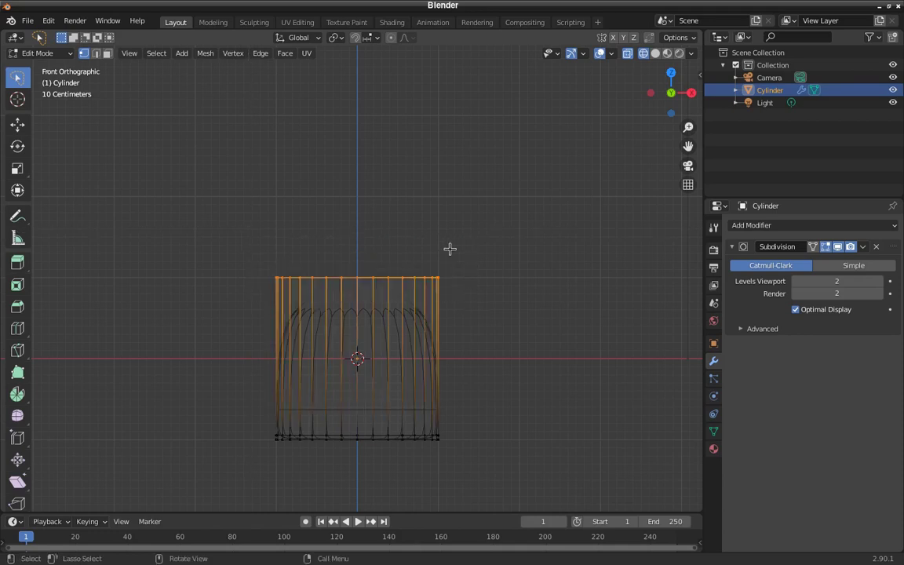
- Inspect the selected top ring in solid shading from a perspective angle and return to the front view
key(z)
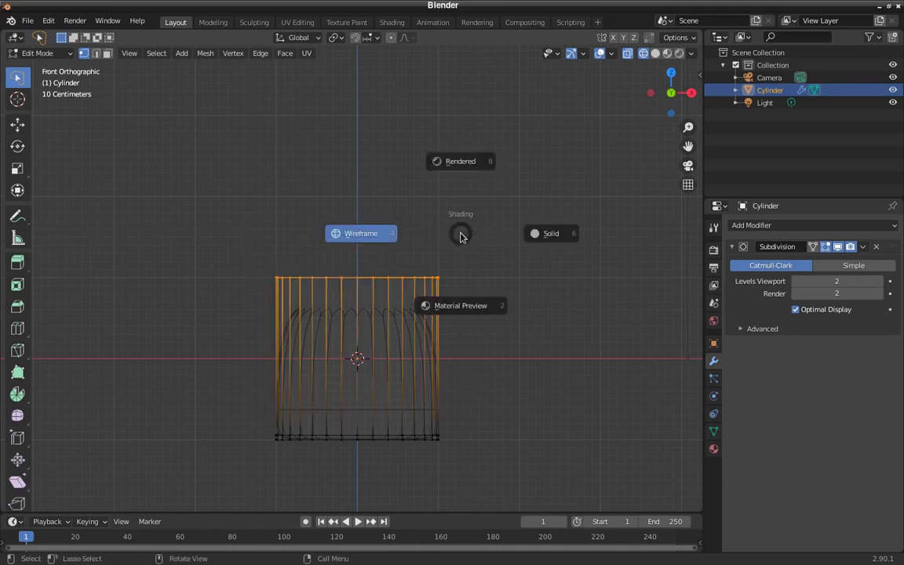
click(370, 234)
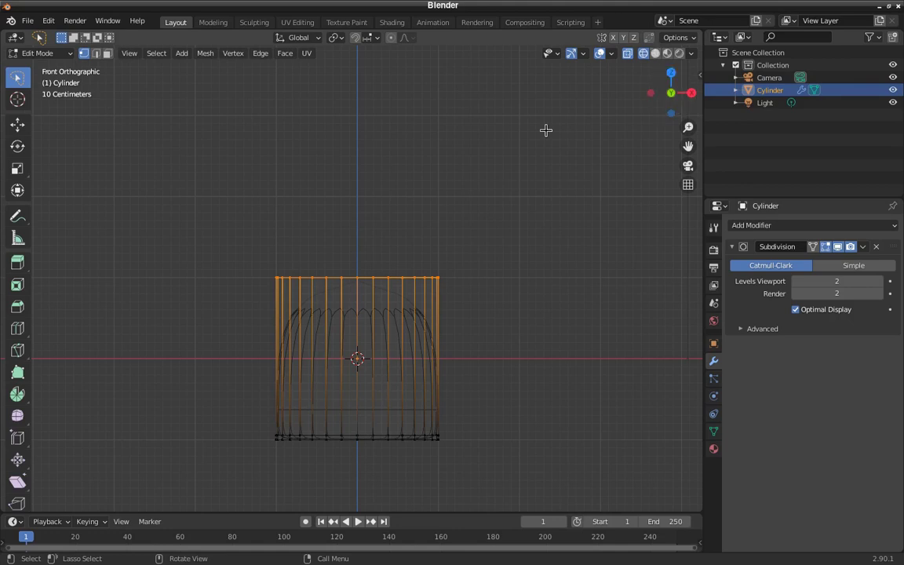
click(655, 54)
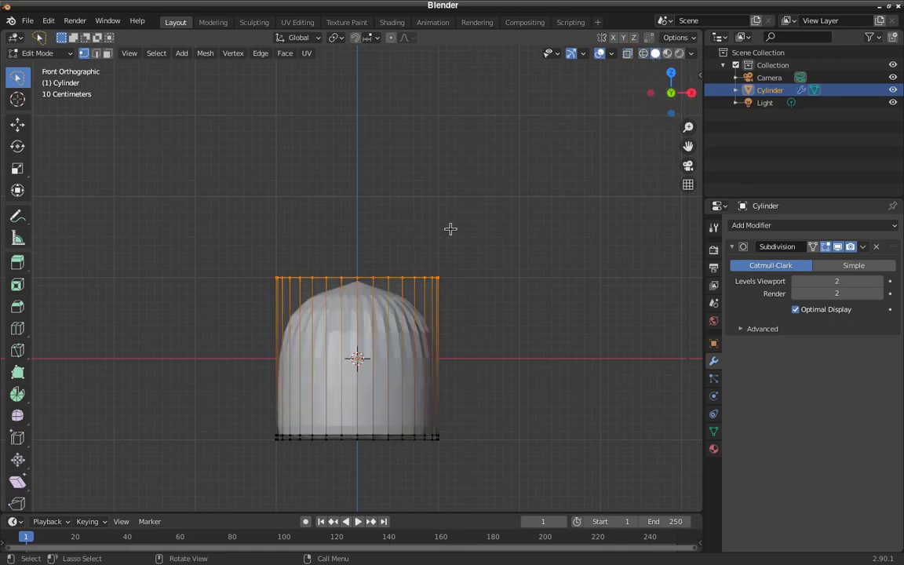
middle_drag(380, 284, 390, 270)
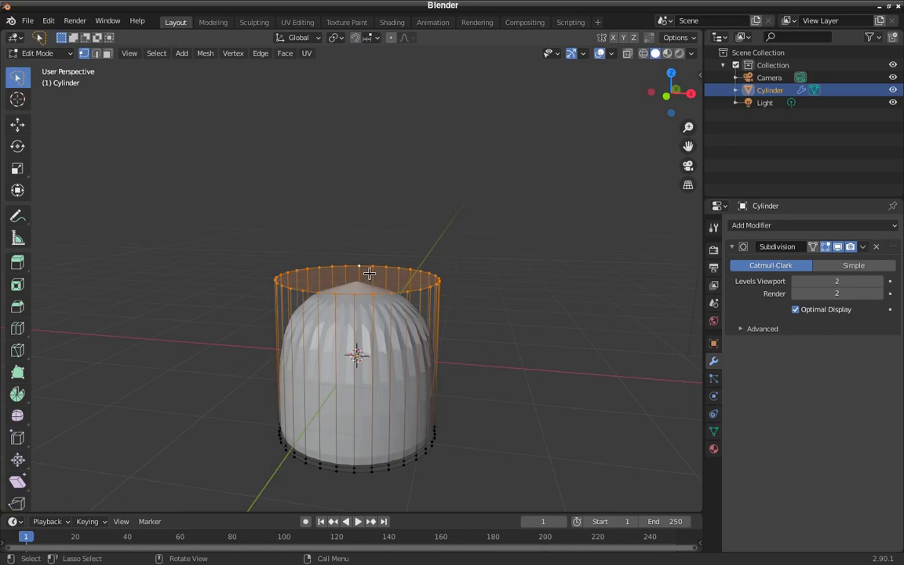
key(KP_1)
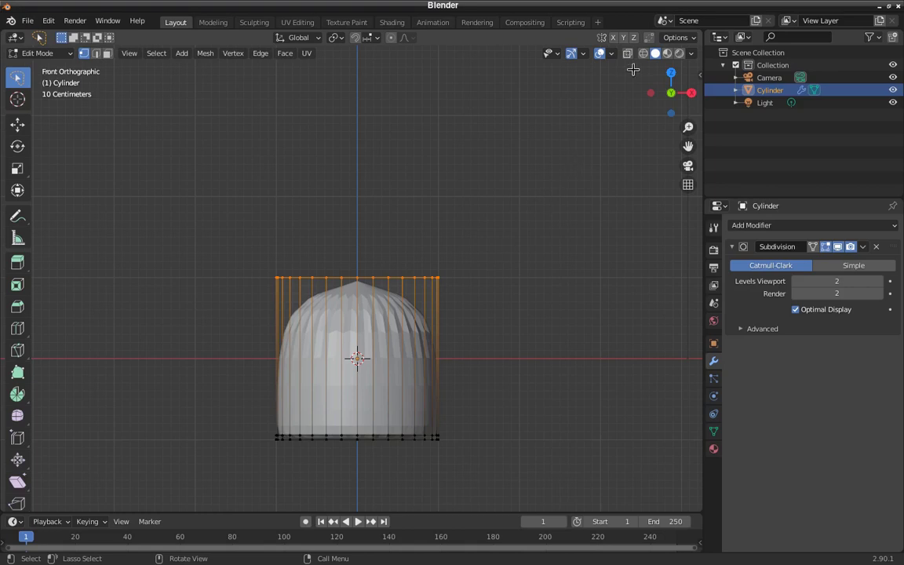
- Return to wireframe shading and select the cylinder's whole top ring of vertices, ending with the Select Box tool active
key(shift+z)
click(309, 287)
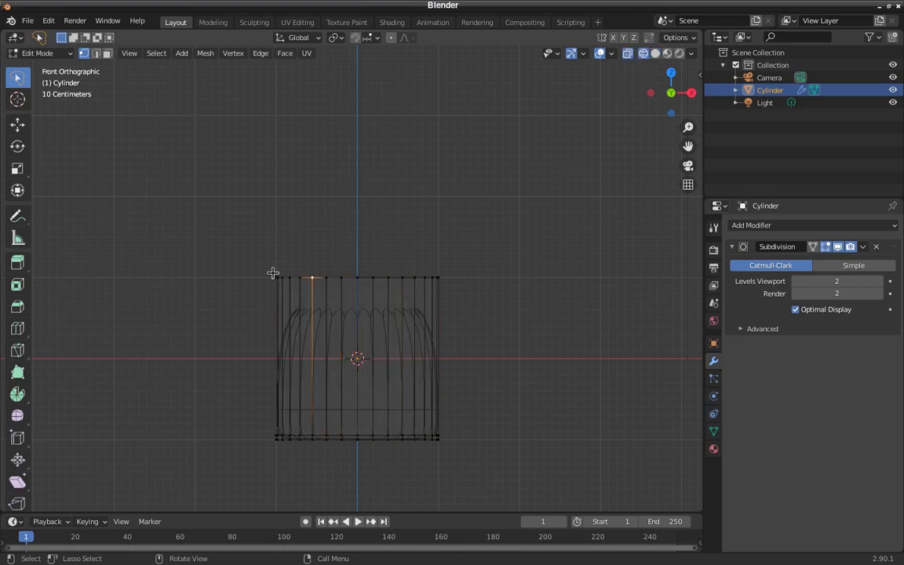
mouse_move(239, 228)
mouse_down()
mouse_move(414, 315)
mouse_move(446, 309)
mouse_move(469, 281)
mouse_move(440, 268)
mouse_up()
mouse_move(256, 253)
mouse_down()
mouse_move(383, 303)
mouse_move(478, 263)
mouse_move(471, 266)
mouse_up()
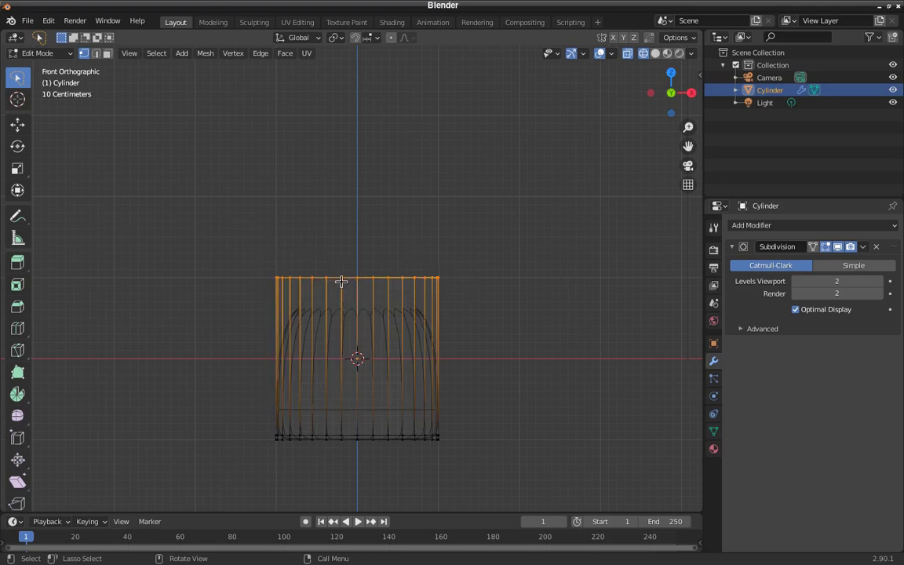
key(w)
key(w)
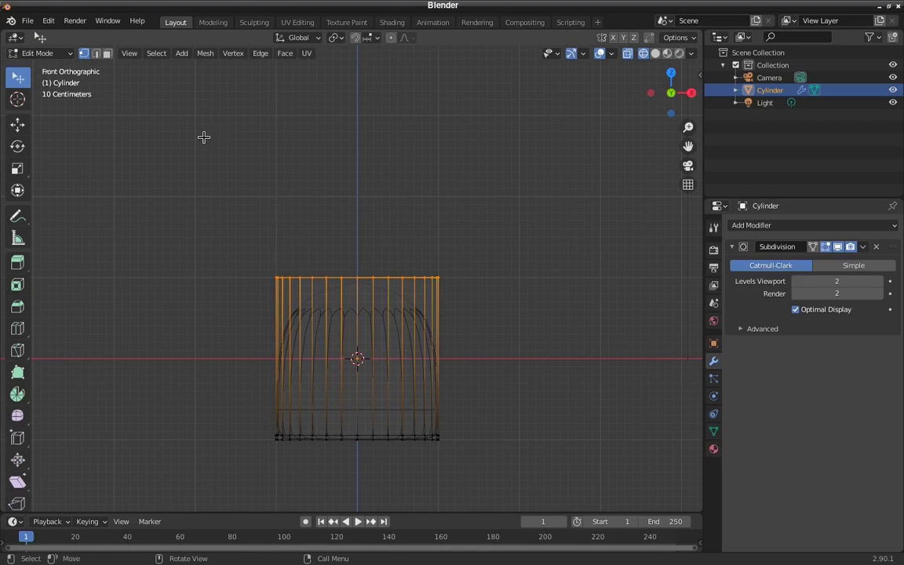
drag(224, 213, 483, 281)
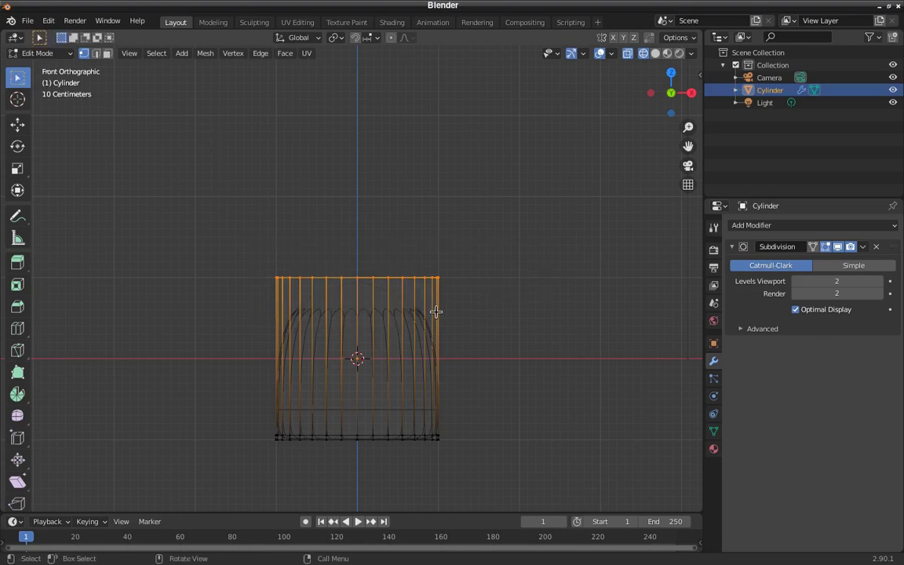
- Raise the selected top ring about 1.5 m along Z to lengthen the cylinder
key(g)
key(z)
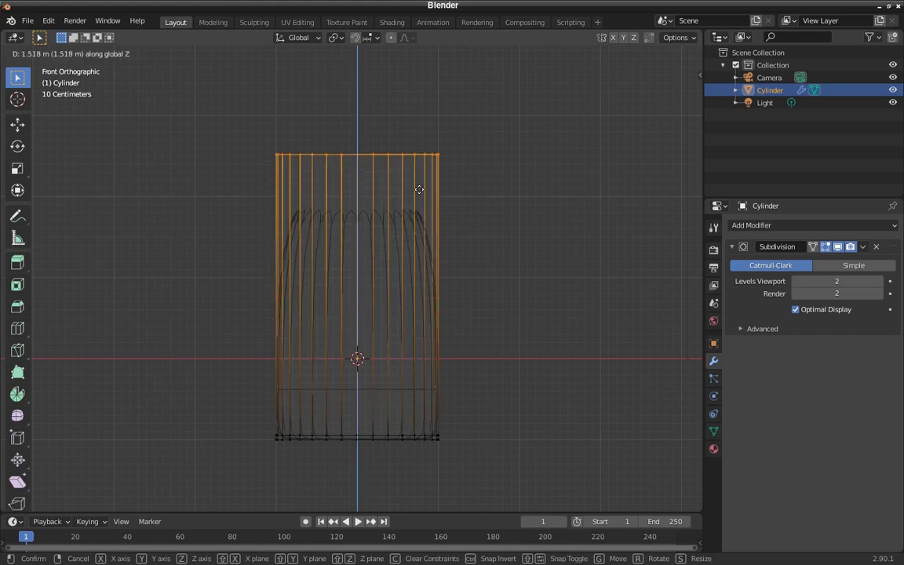
click(419, 189)
- Extrude the top ring upward about 0.8 m and scale it to about half its width, forming a bottle shoulder
shift+scroll(442, 337, up, 4)
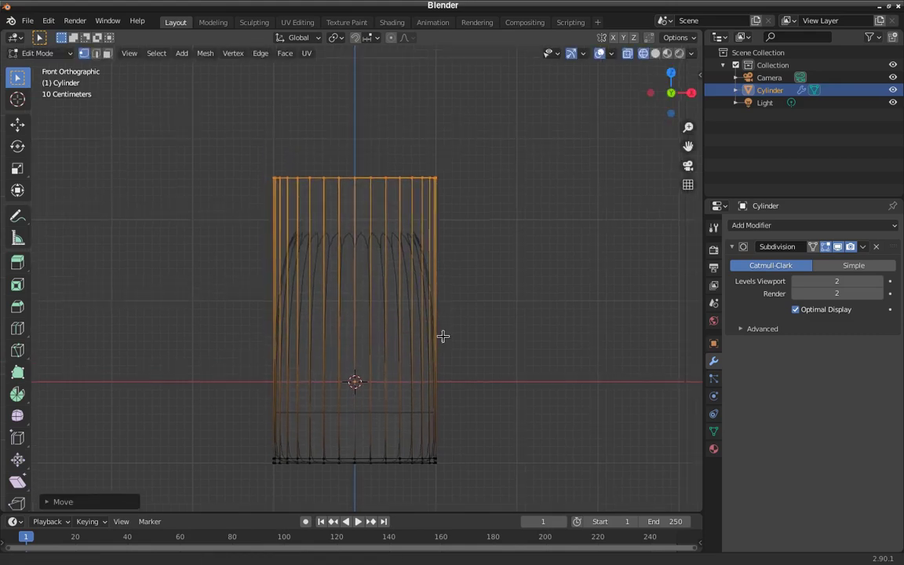
scroll(441, 342, down, 3)
key(e)
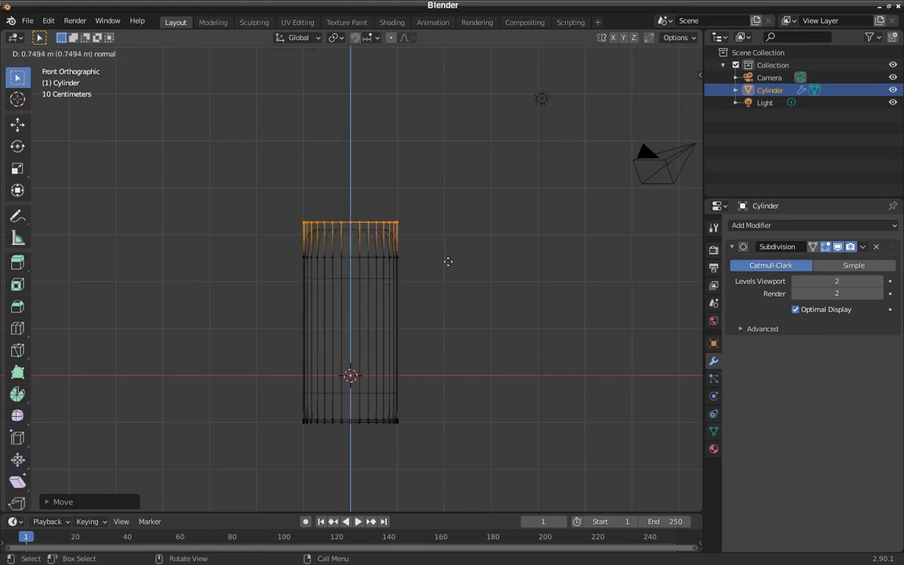
click(448, 264)
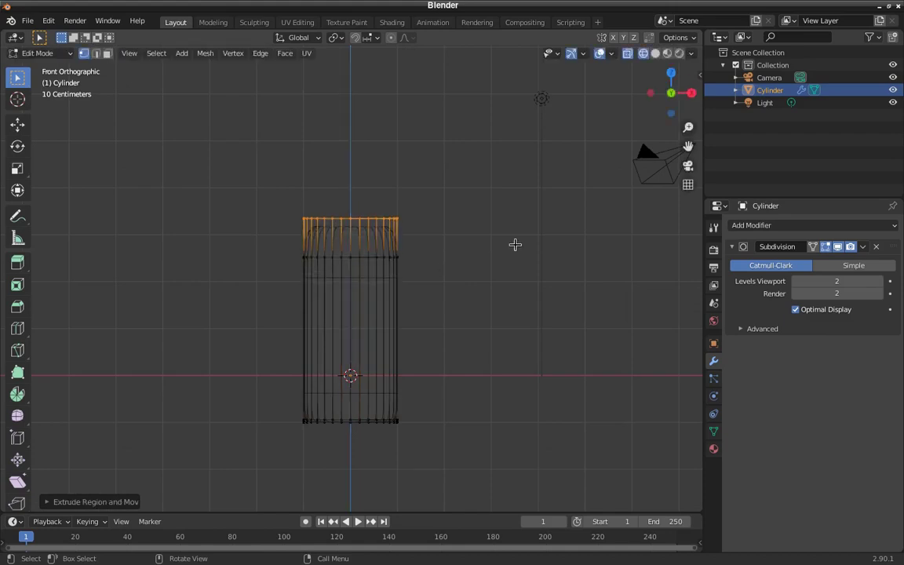
key(s)
click(444, 235)
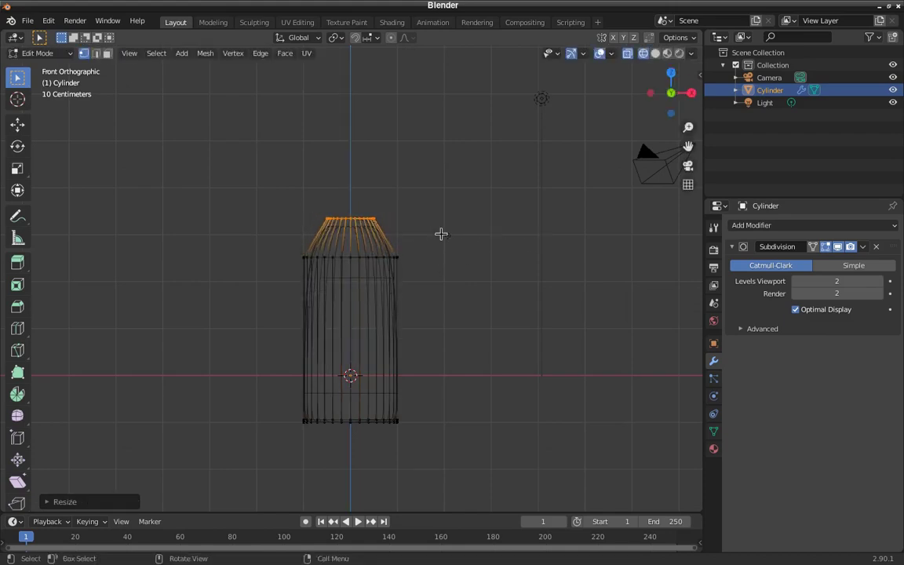
- Extrude the narrowed ring upward about 2.4 m as the bottle neck and check the subdivided shape in Object Mode
key(e)
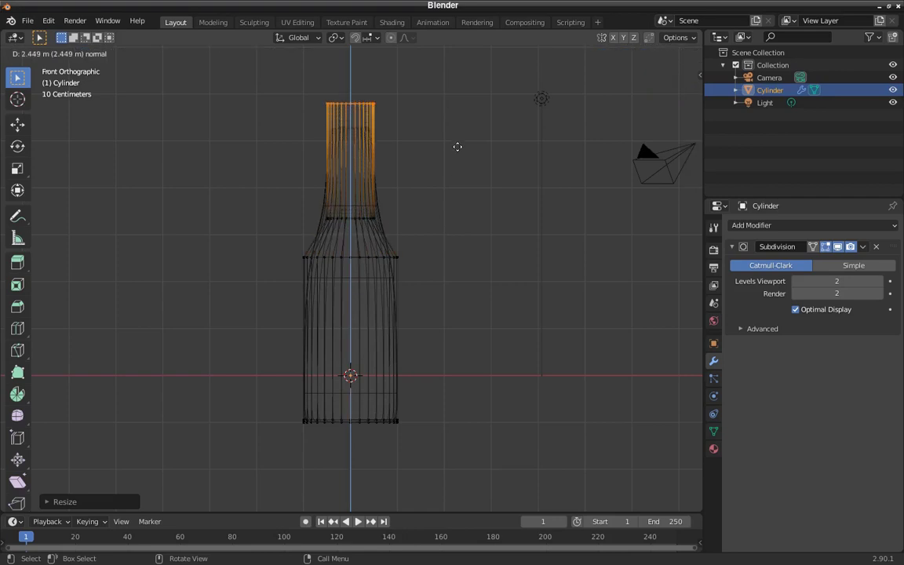
click(458, 148)
shift+middle_drag(391, 182, 420, 313)
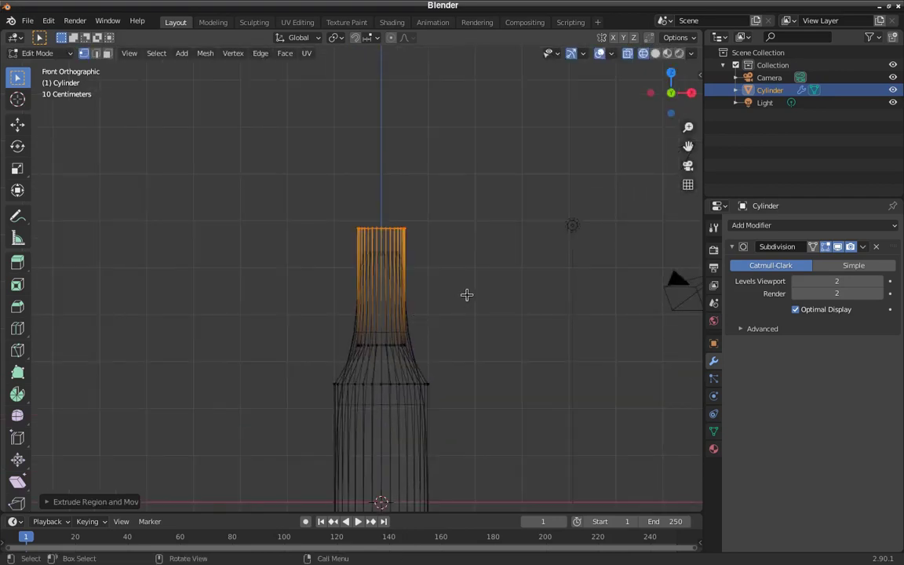
key(Tab)
scroll(446, 298, down, 2)
scroll(446, 298, up, 3)
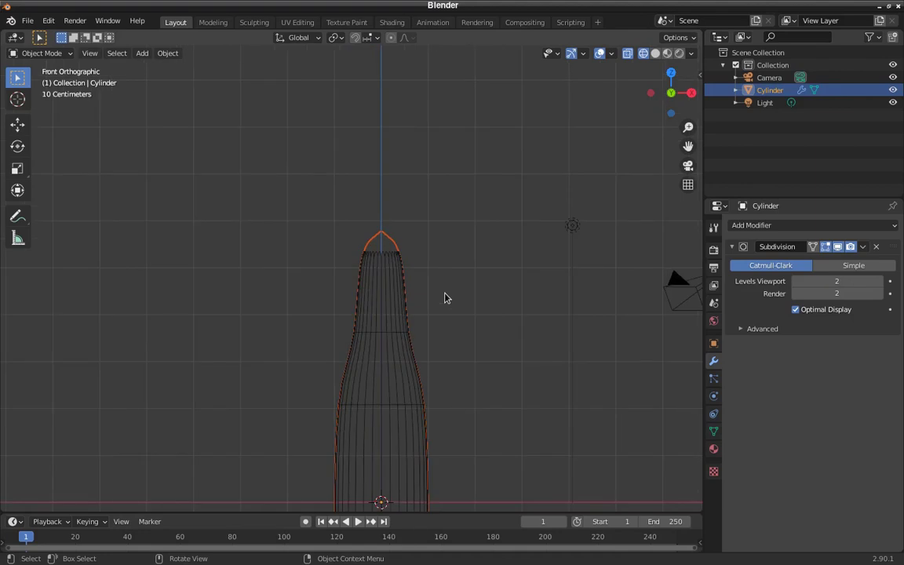
- In Edit Mode, add a horizontal loop cut around the bottle neck and slide it up close to the top rim
key(Tab)
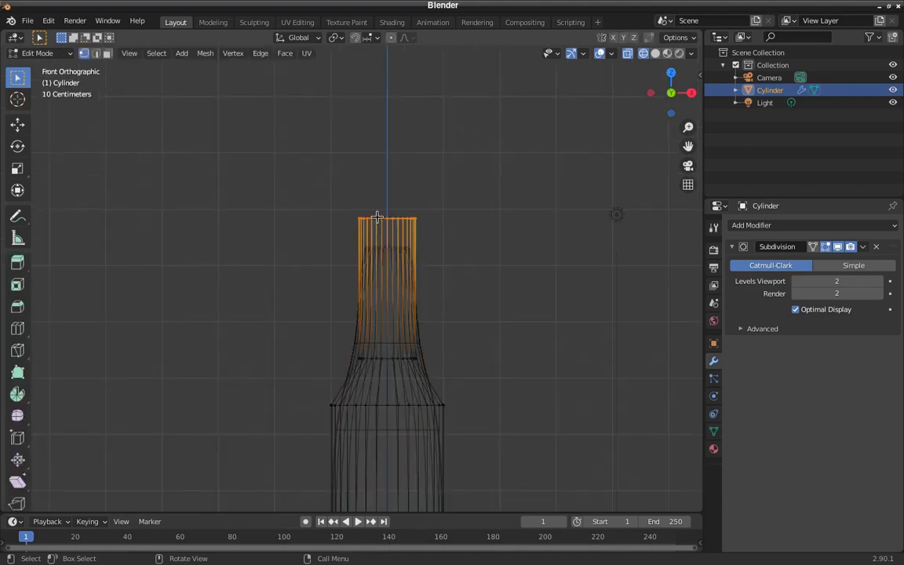
key(ctrl+r)
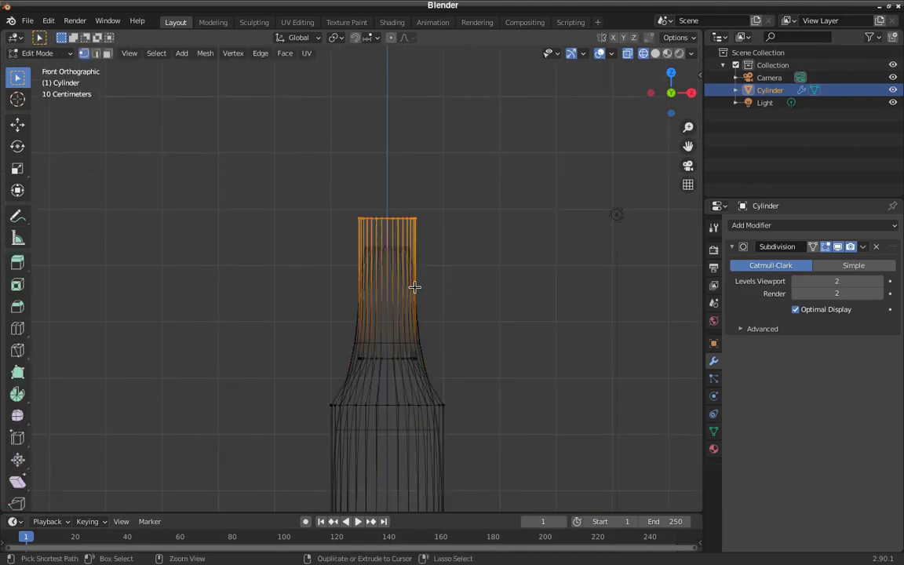
click(416, 289)
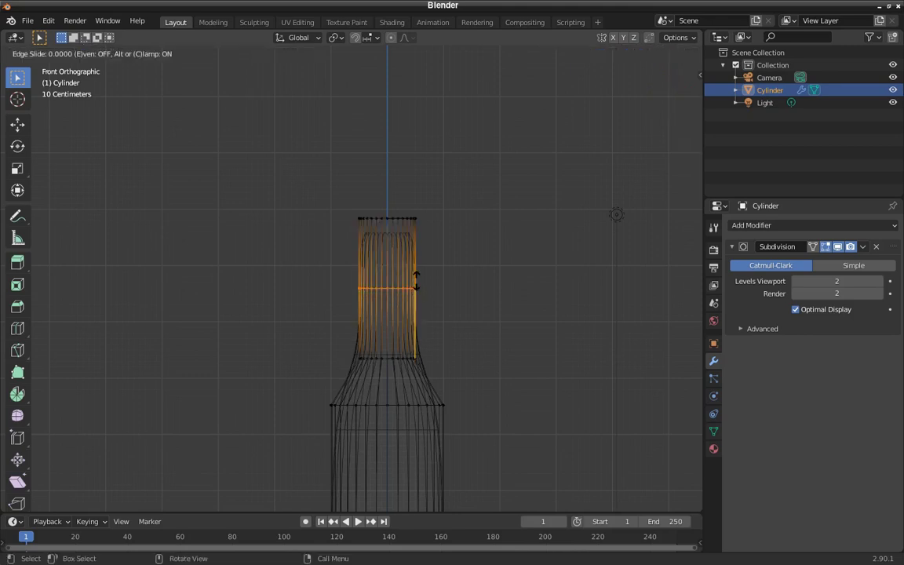
click(448, 232)
scroll(424, 268, up, 1)
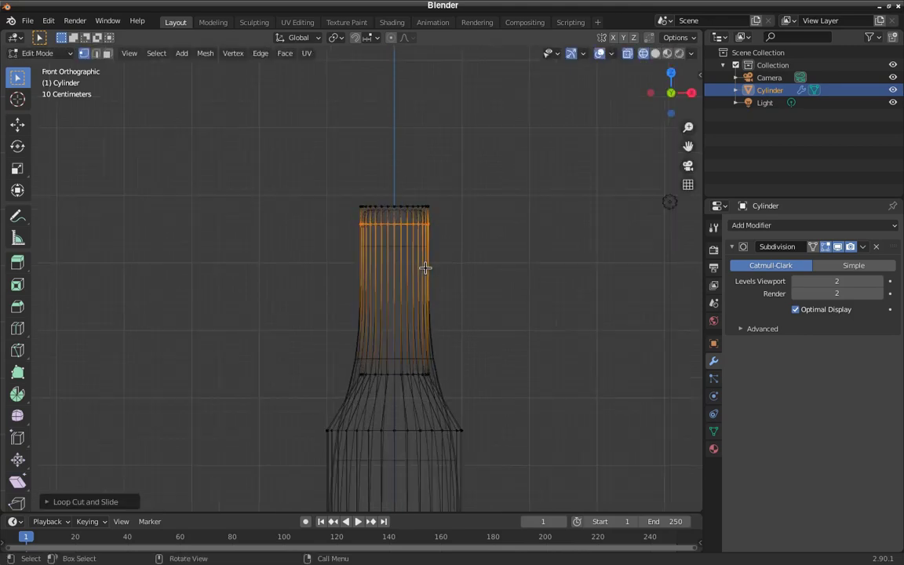
- Add a second horizontal loop cut around the bottle neck and slide it up just below the first one
scroll(426, 263, up, 2)
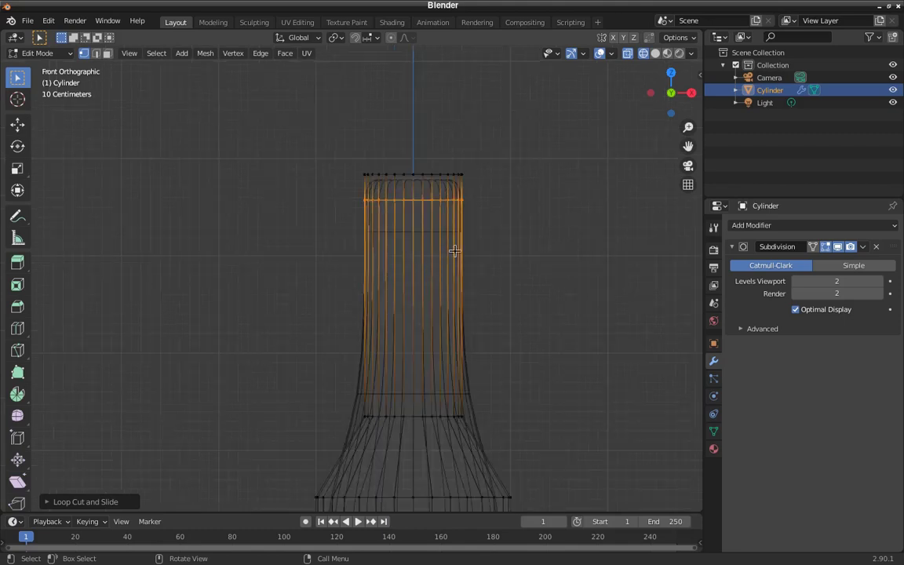
key(ctrl+r)
click(461, 244)
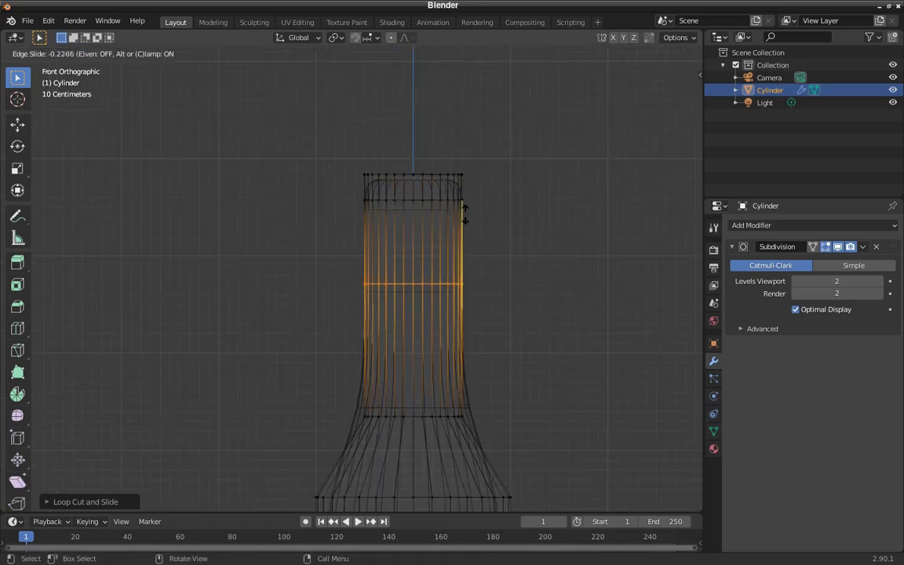
click(490, 150)
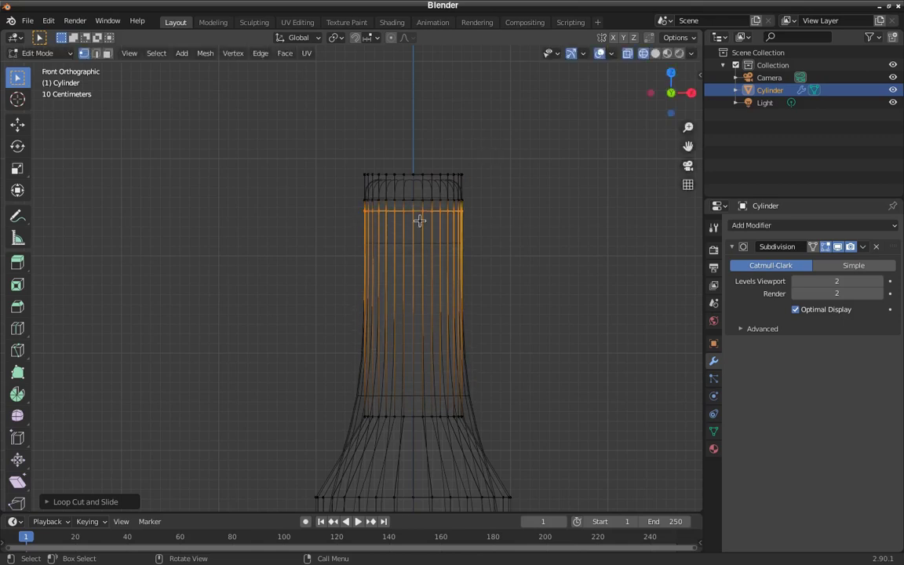
- Add a third loop cut just below the lip's lower edge and scale it to about 85% of its width
key(ctrl+r)
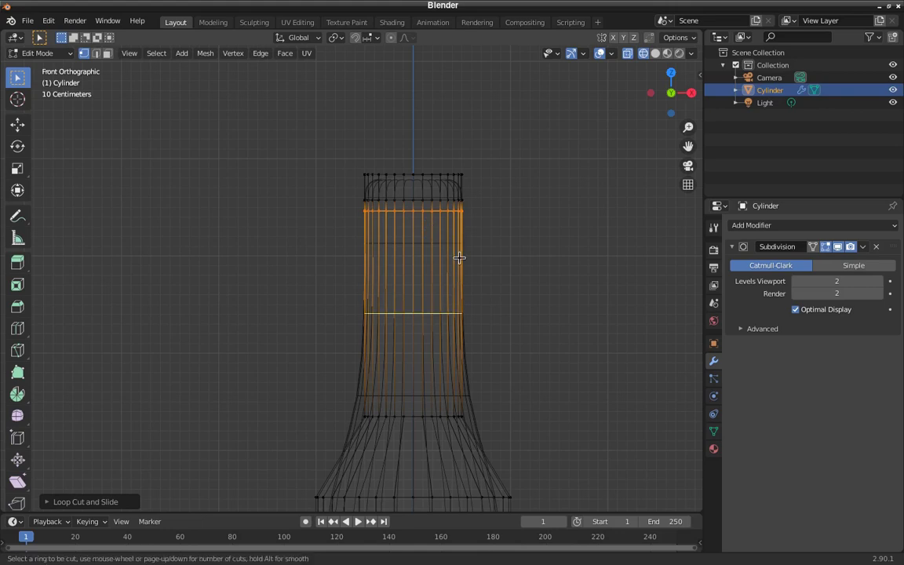
click(461, 253)
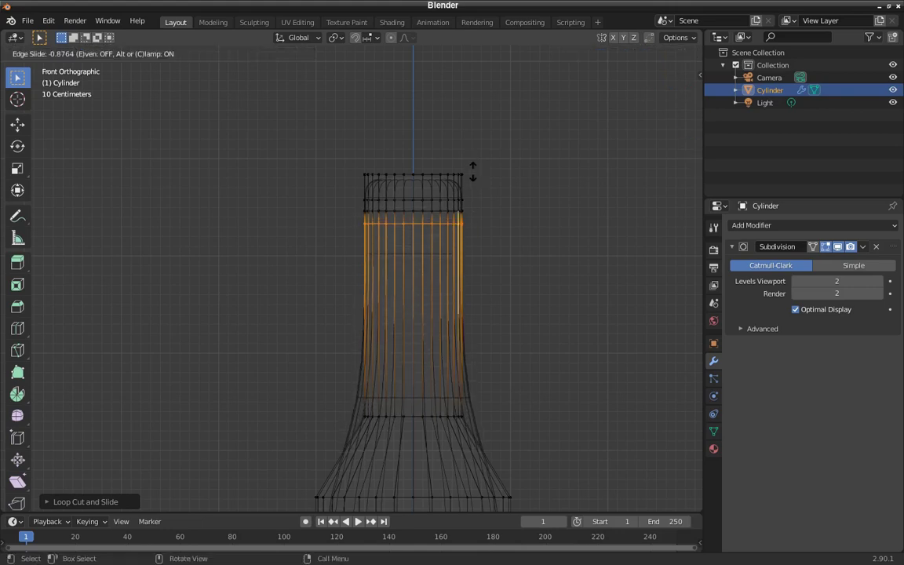
click(541, 181)
key(s)
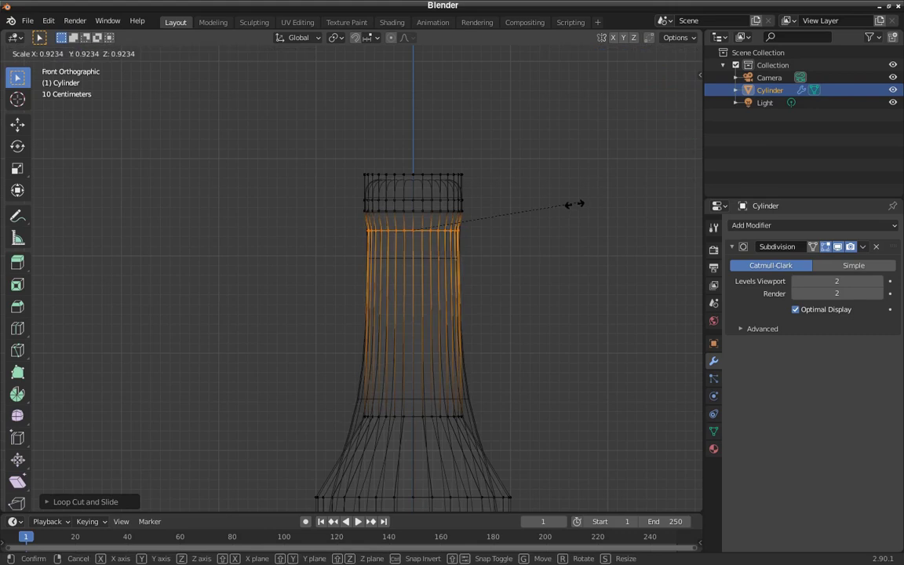
click(492, 228)
scroll(496, 166, up, 2)
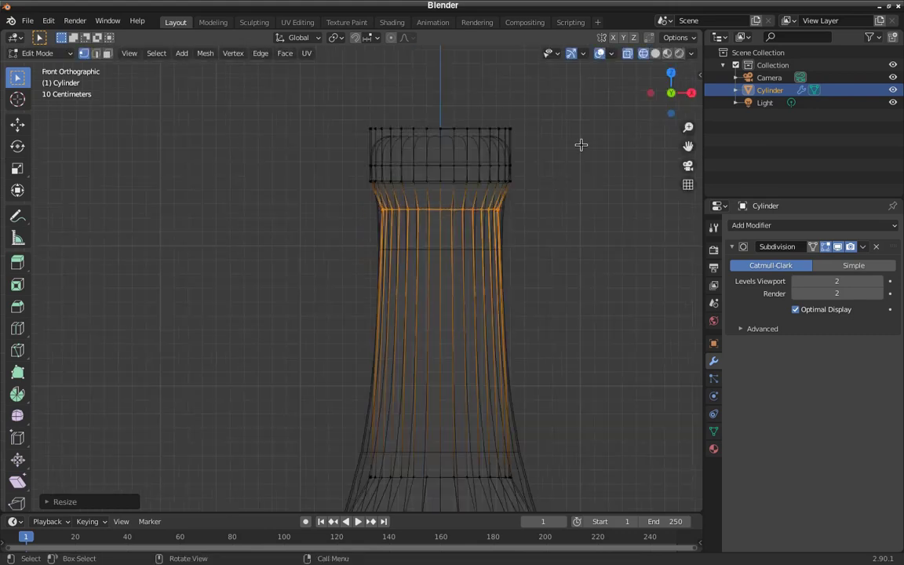
- Switch to solid shading, add a horizontal loop cut around the bottle body and slide it up close to the shoulder edge
click(655, 55)
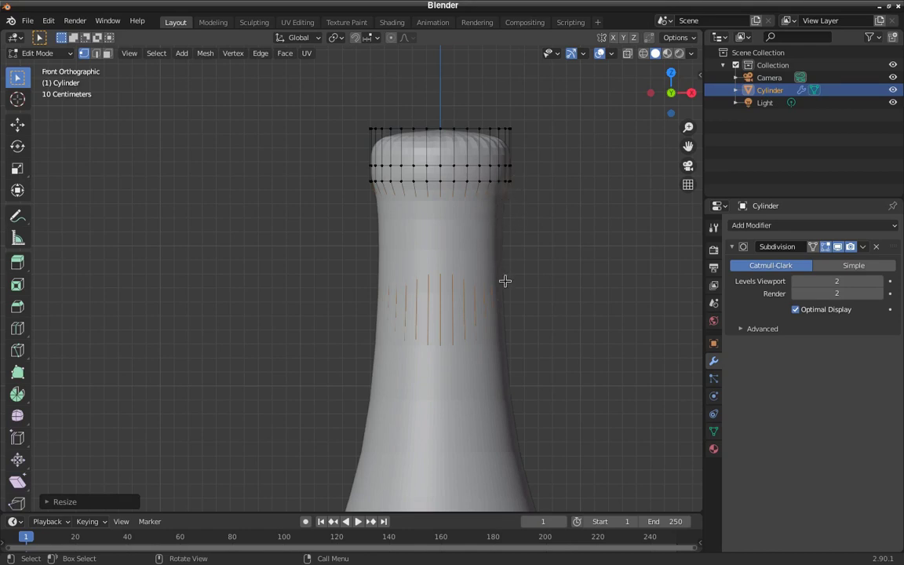
shift+middle_drag(496, 258, 488, 173)
scroll(487, 203, down, 1)
scroll(486, 205, down, 1)
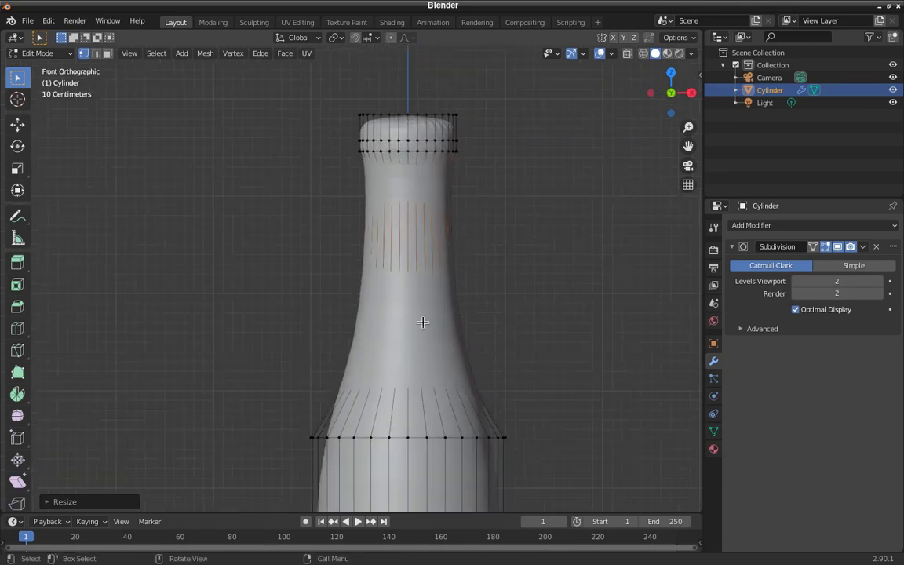
shift+middle_drag(449, 388, 460, 365)
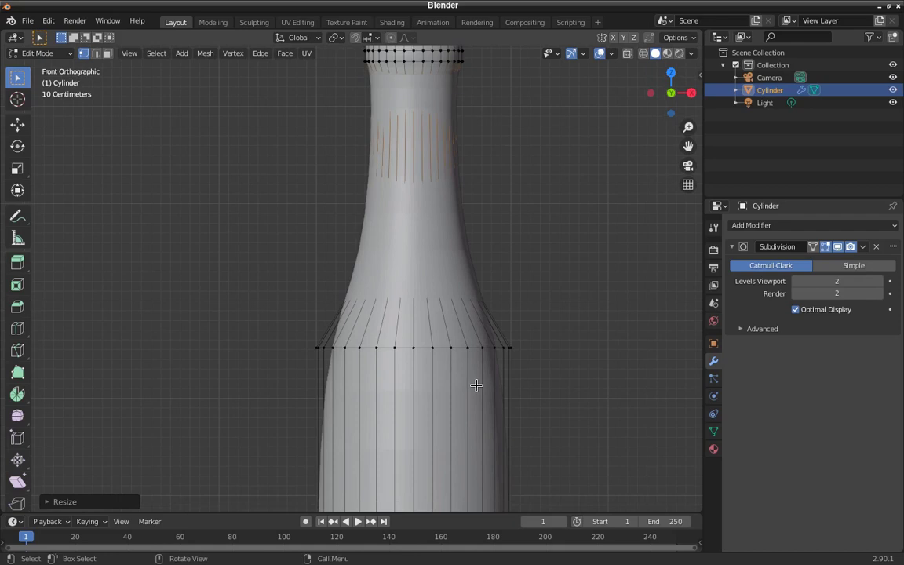
scroll(494, 417, down, 1)
key(ctrl)
key(ctrl+r)
click(489, 439)
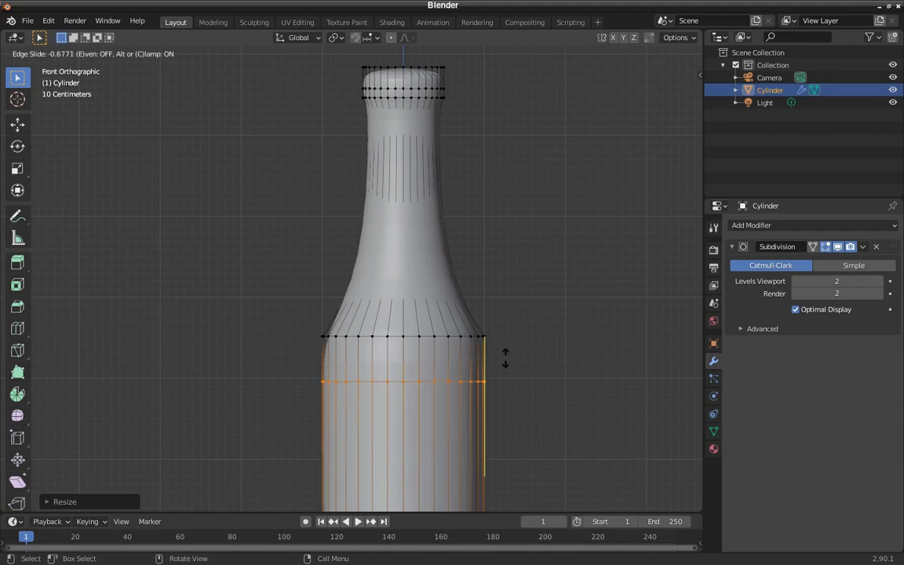
click(519, 313)
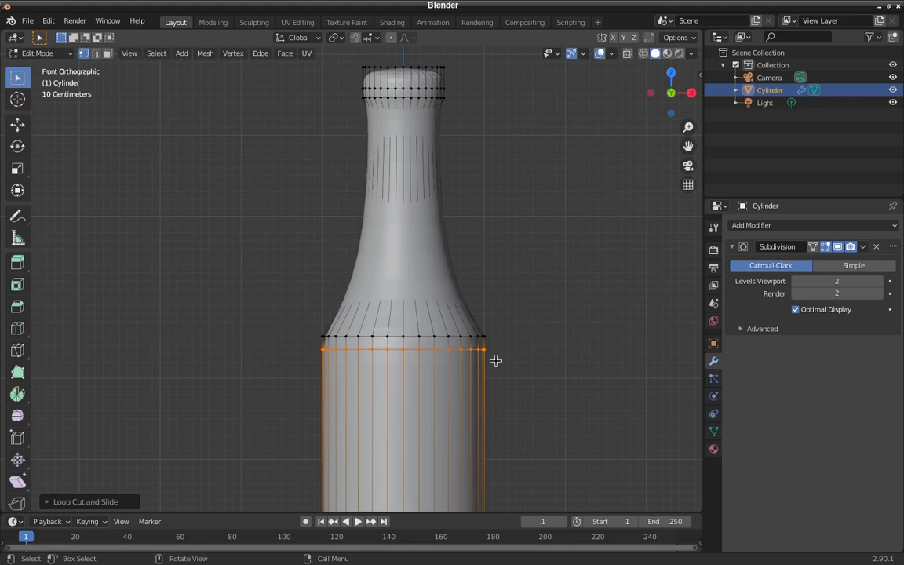
- Raise the body's new edge loop about 0.05 m along Z to sharpen the shoulder
scroll(495, 361, up, 4)
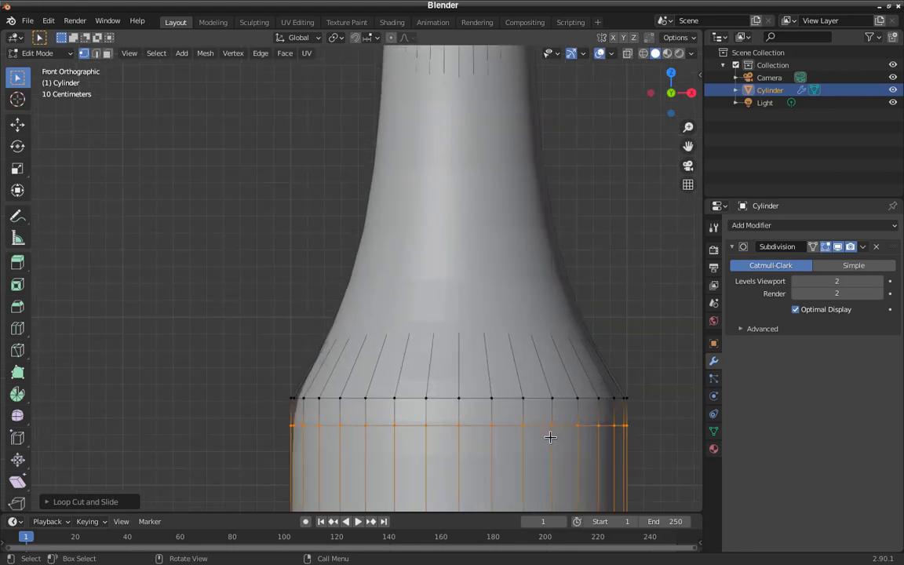
key(g)
key(z)
click(553, 430)
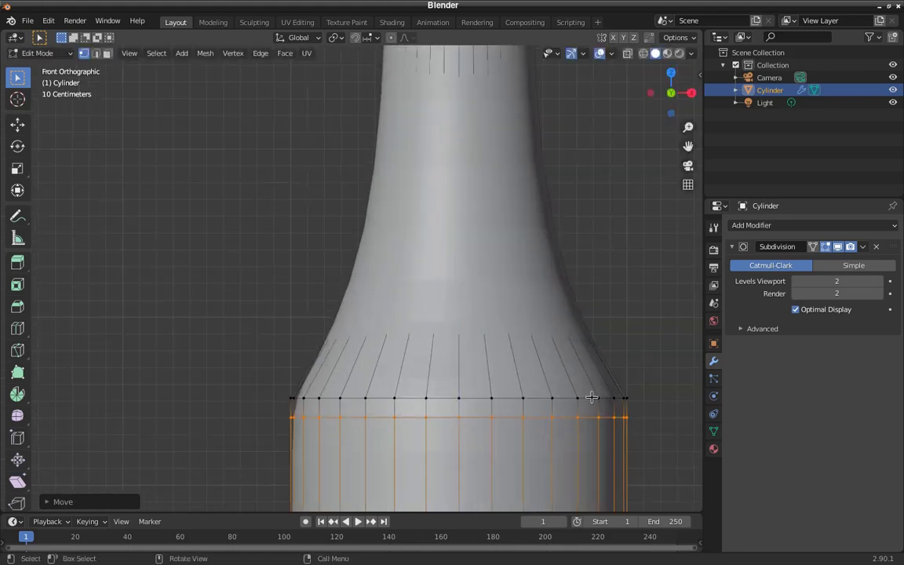
- Add a loop cut across the sloped shoulder, slide it down close to the shoulder edge, and check the bottle in Object Mode
scroll(541, 318, down, 3)
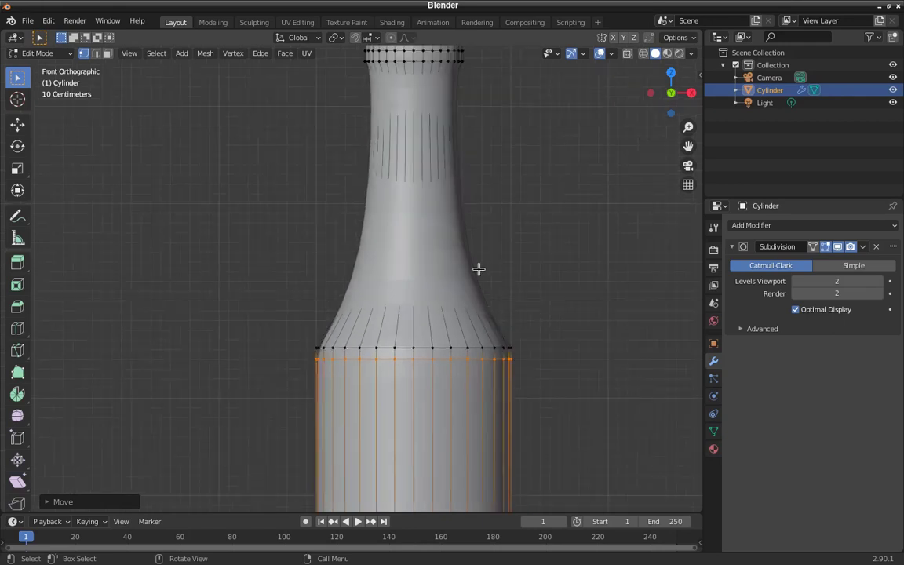
key(ctrl+r)
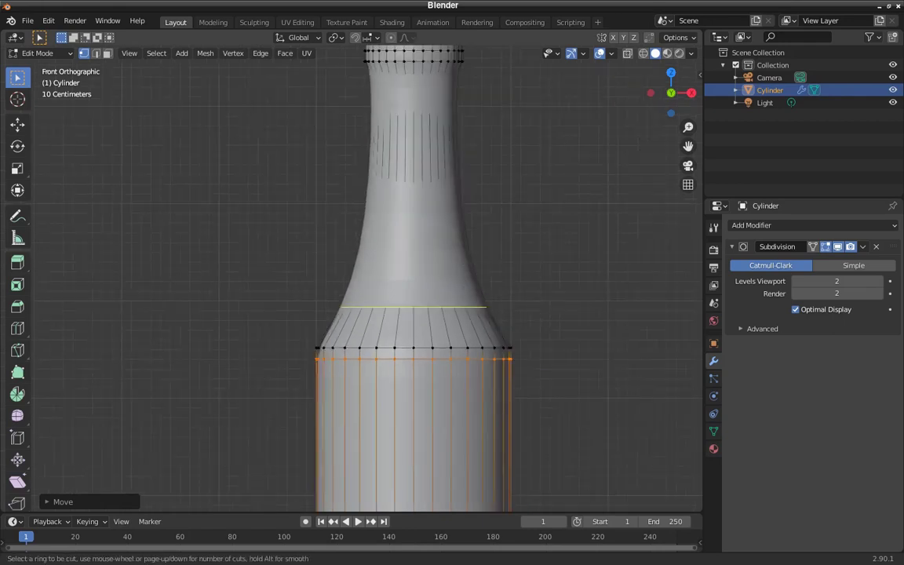
click(471, 290)
click(473, 318)
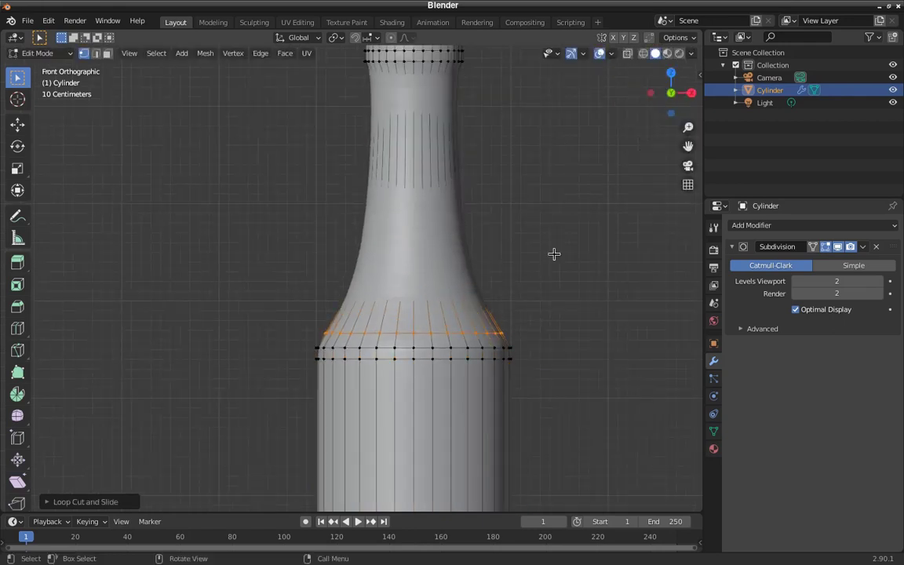
scroll(553, 254, down, 3)
key(Tab)
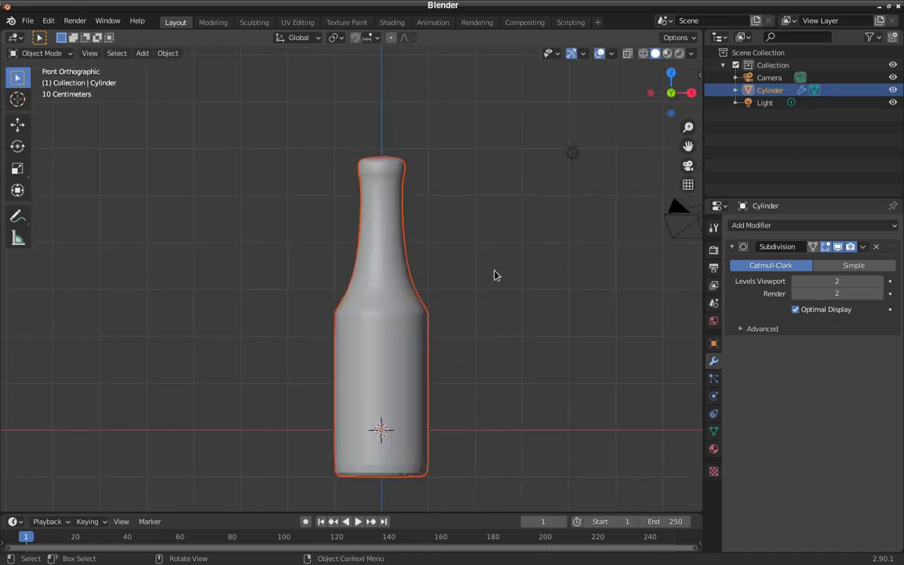
- Add a loop cut in the lip, slide it up close to the top rim, and check the shape in Object Mode
scroll(393, 208, down, 1)
shift+middle_drag(377, 178, 476, 325)
scroll(406, 280, up, 8)
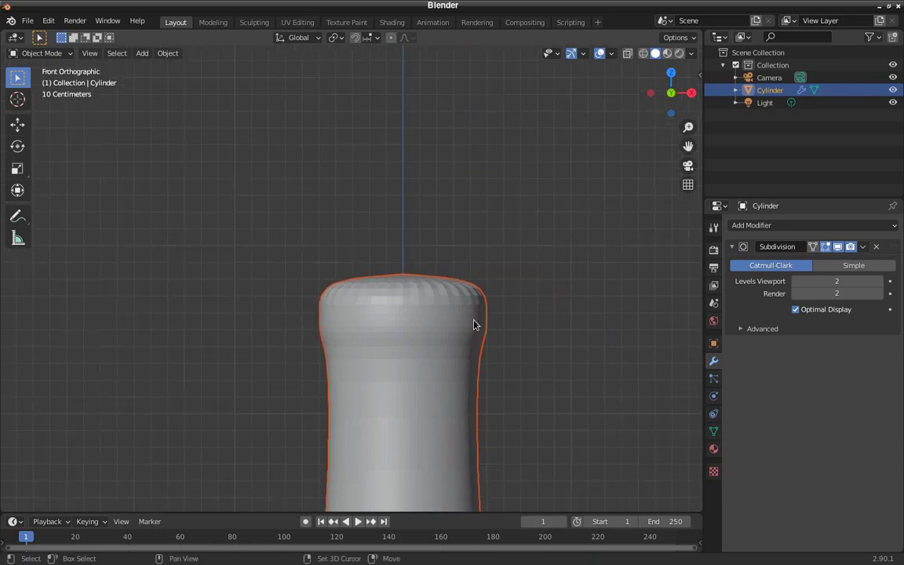
key(Tab)
key(ctrl+r)
click(488, 297)
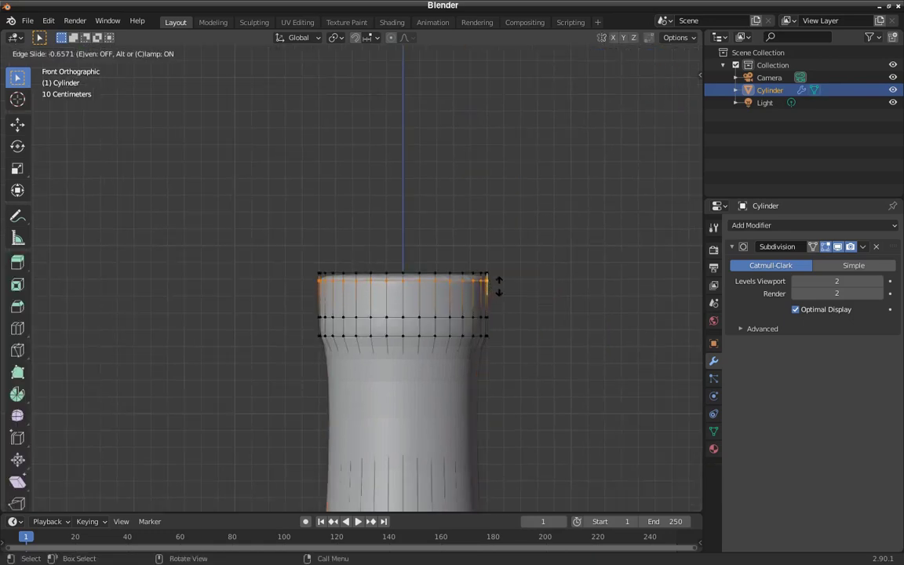
click(536, 262)
key(Tab)
scroll(526, 282, down, 3)
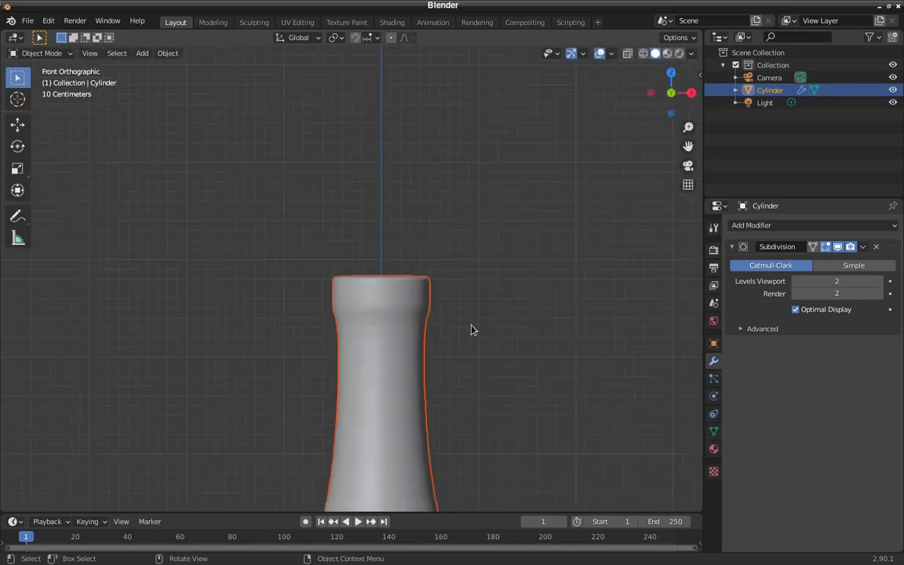
- In Edit Mode, add a loop cut around the sloped band between the lip's lower edge and the narrowed neck ring
key(Tab)
scroll(437, 332, up, 2)
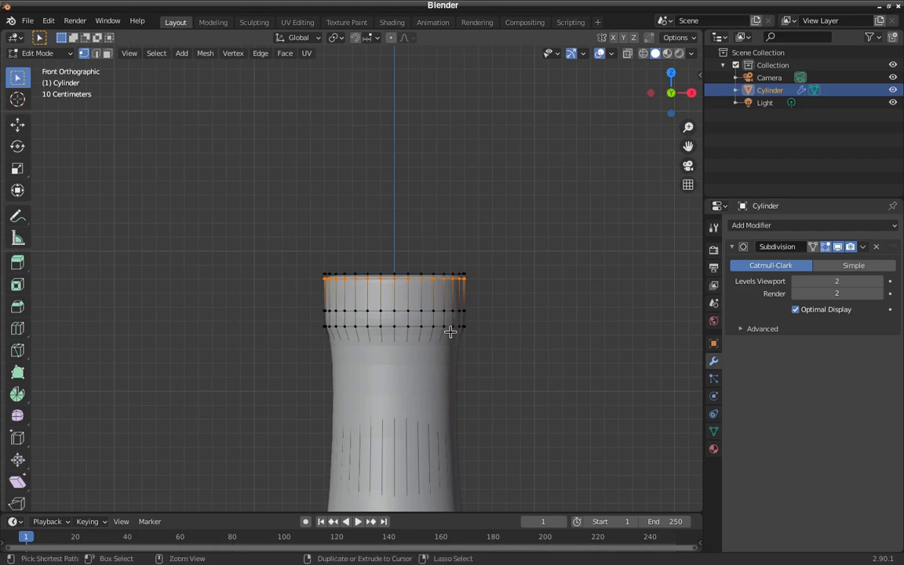
key(ctrl+r)
click(453, 334)
click(455, 336)
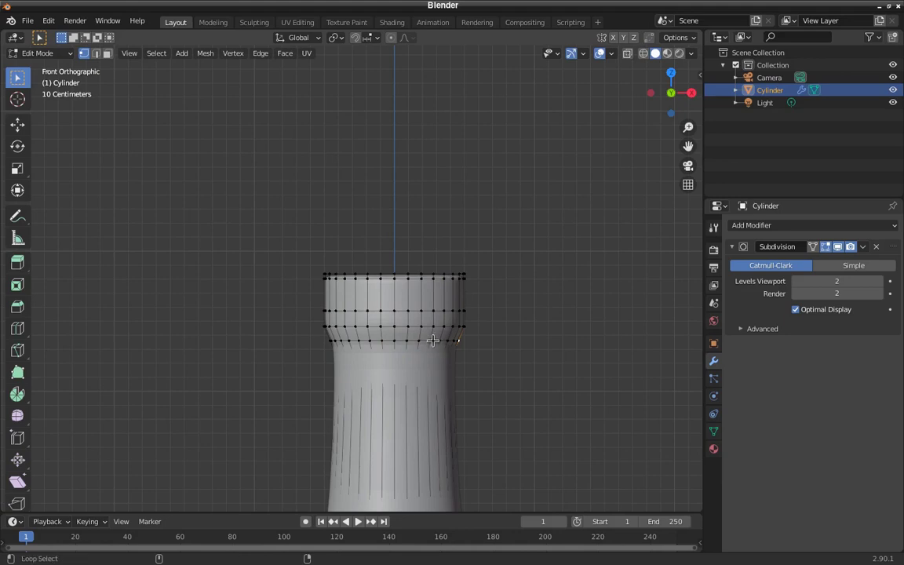
- Select the whole edge loop under the lip in wireframe view and raise it about 0.07 m along Z
key(z)
click(407, 339)
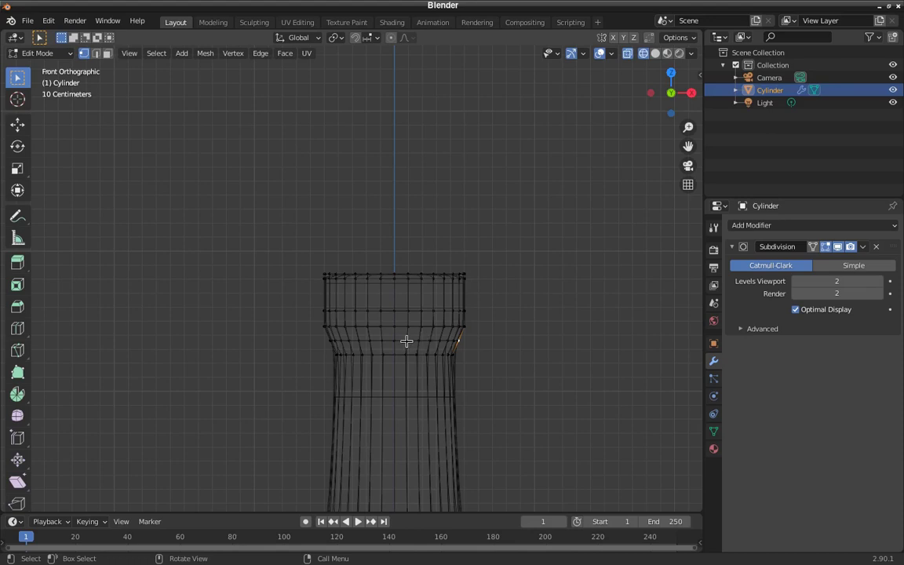
drag(314, 333, 471, 346)
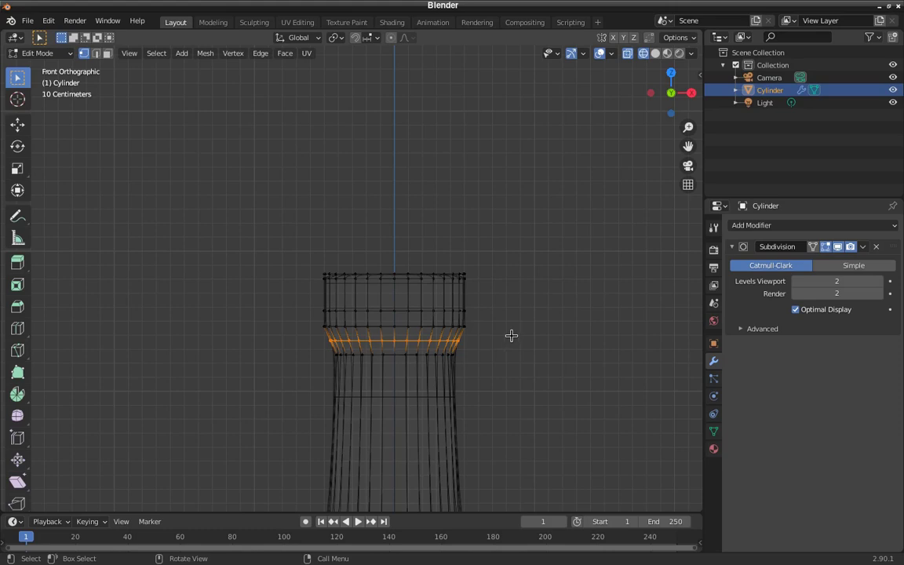
key(g)
key(z)
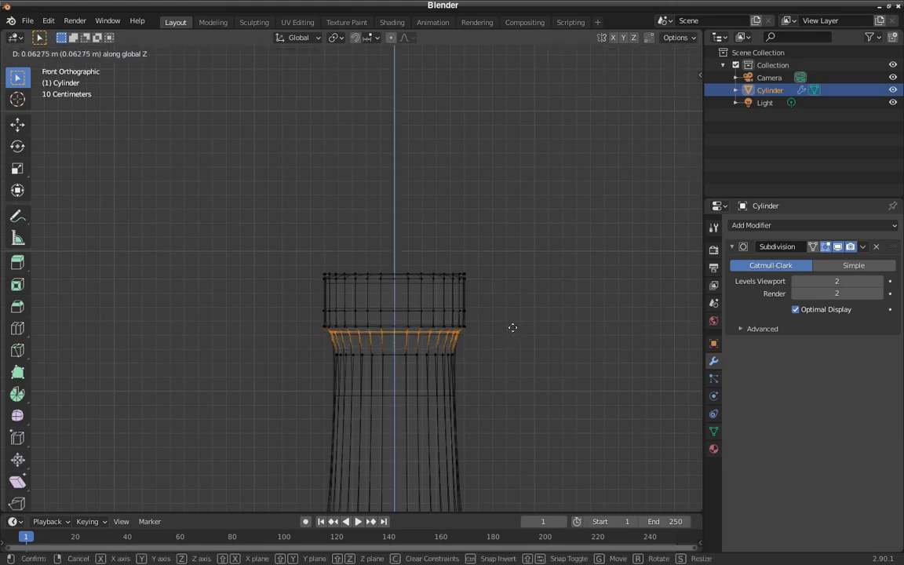
click(512, 326)
- Return to Object Mode with solid shading and inspect the whole bottle
key(Tab)
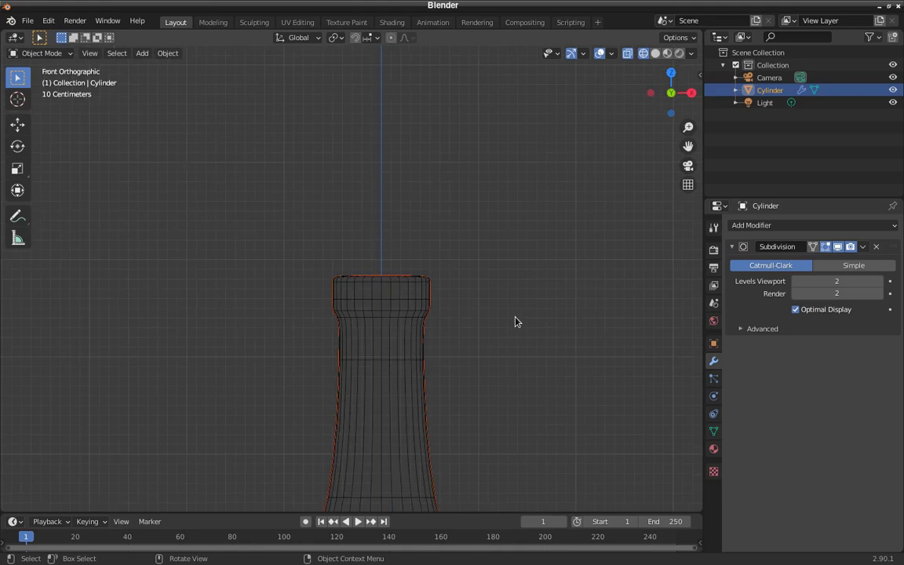
key(z)
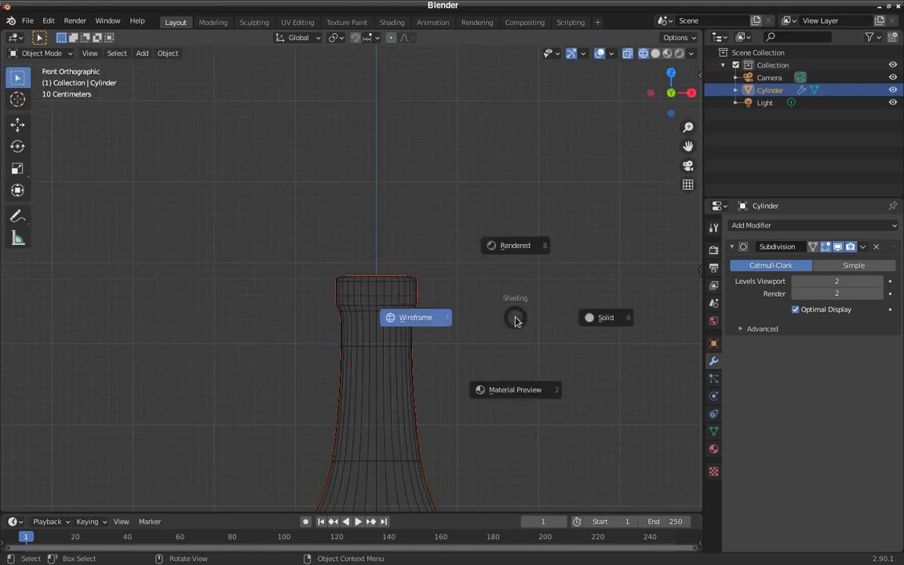
click(446, 323)
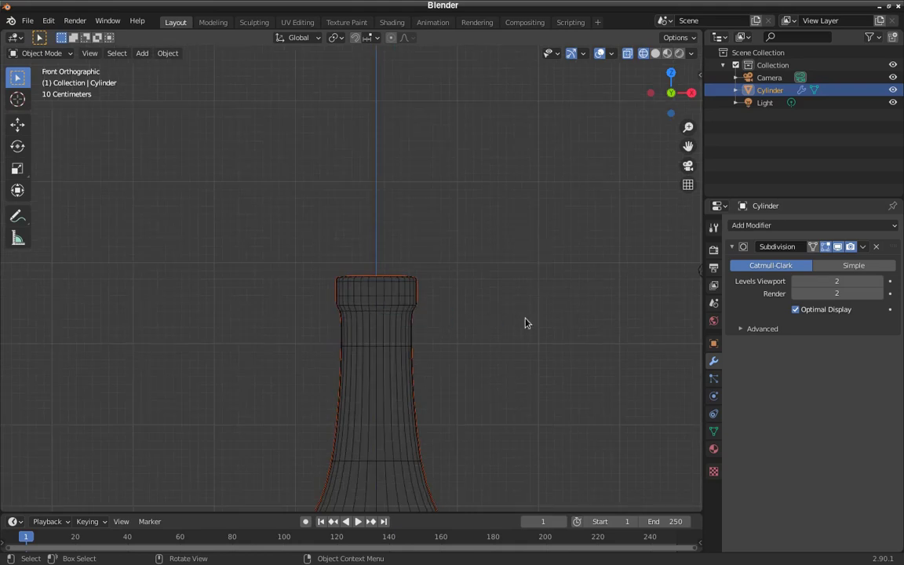
key(z)
click(599, 321)
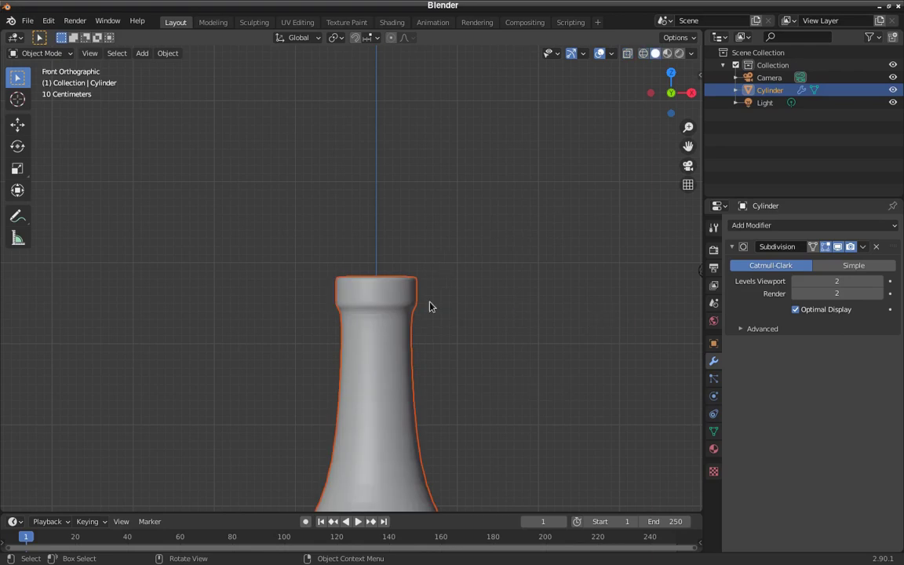
shift+middle_drag(422, 329, 448, 242)
scroll(438, 251, down, 4)
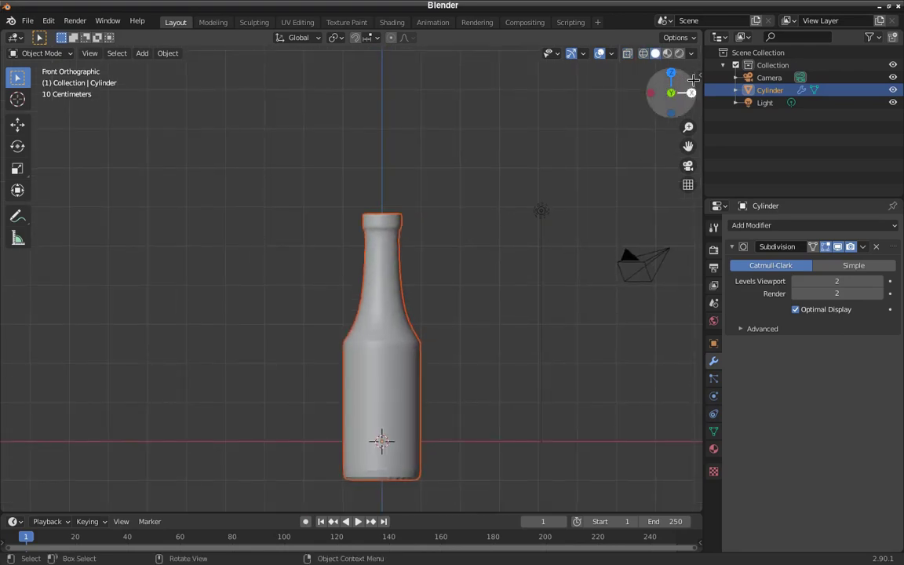
- Open the viewport sidebar and show the selected loop's transform and edge data properties in Edit Mode
click(698, 73)
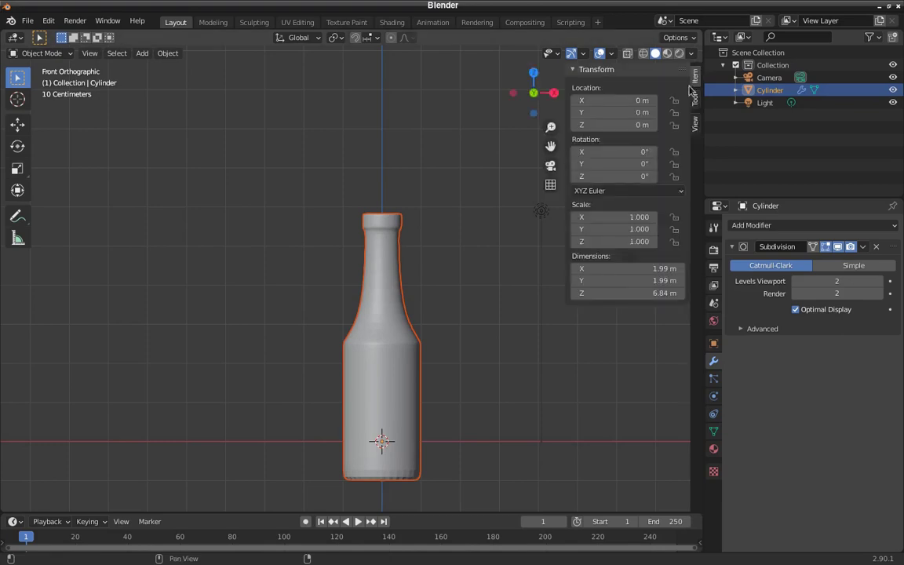
click(695, 102)
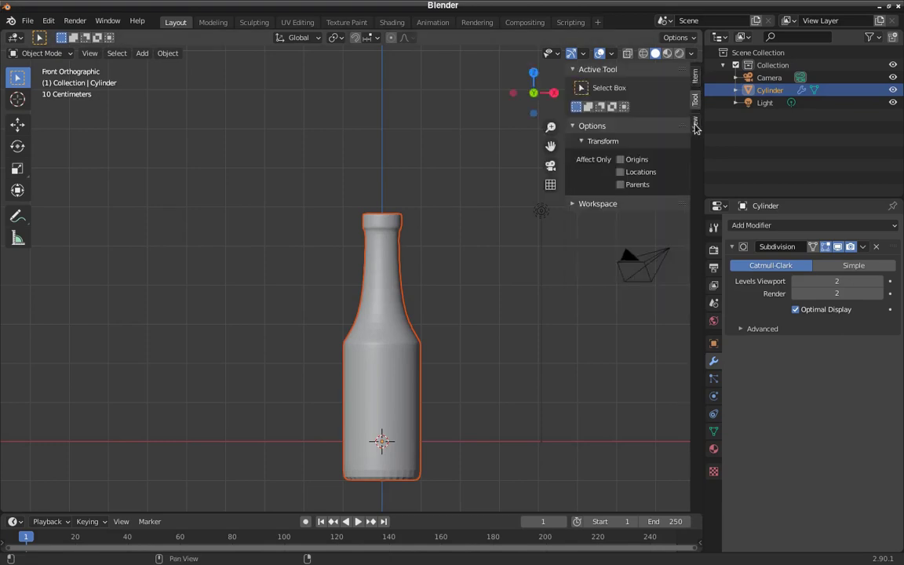
click(695, 124)
key(Tab)
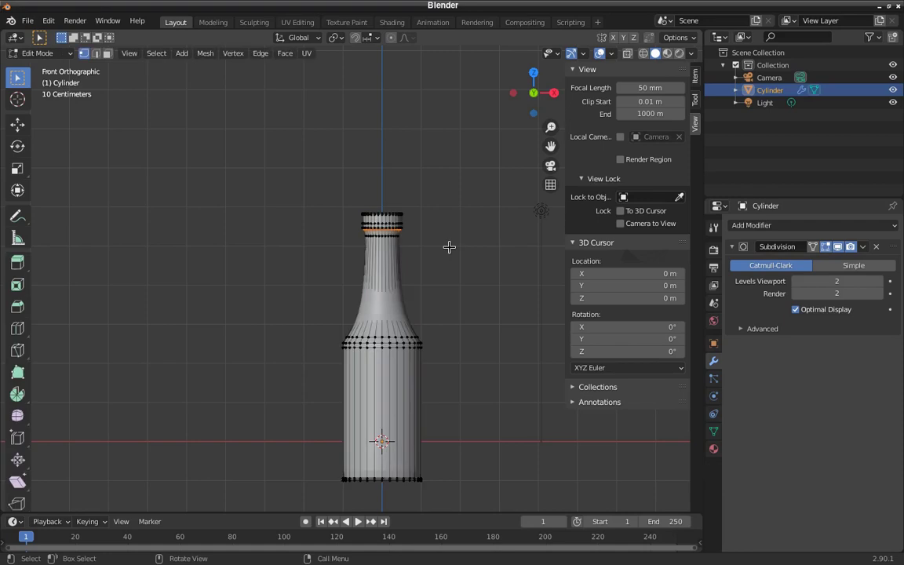
click(697, 105)
click(695, 78)
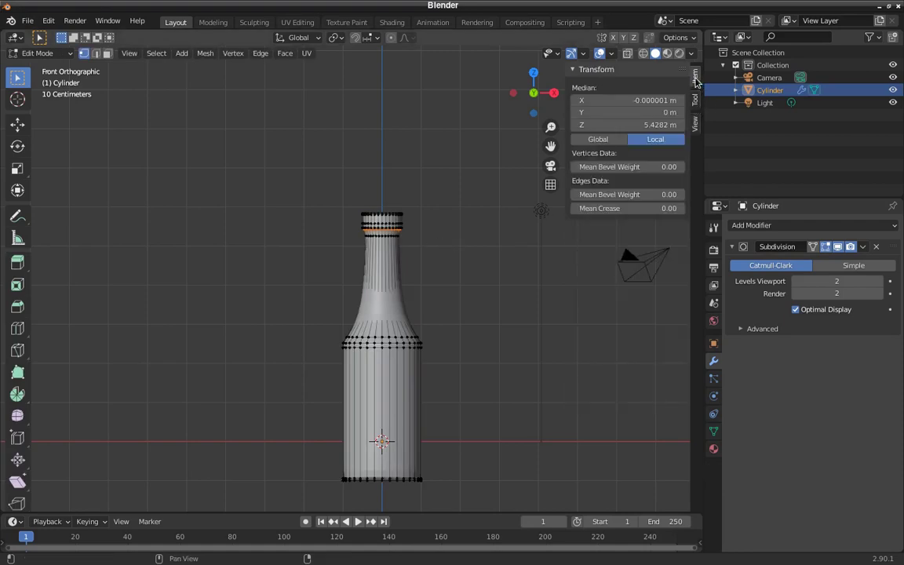
- Set the mean crease of the selected edge loop under the lip to 1.00 and check the neck in Object Mode
scroll(426, 230, up, 4)
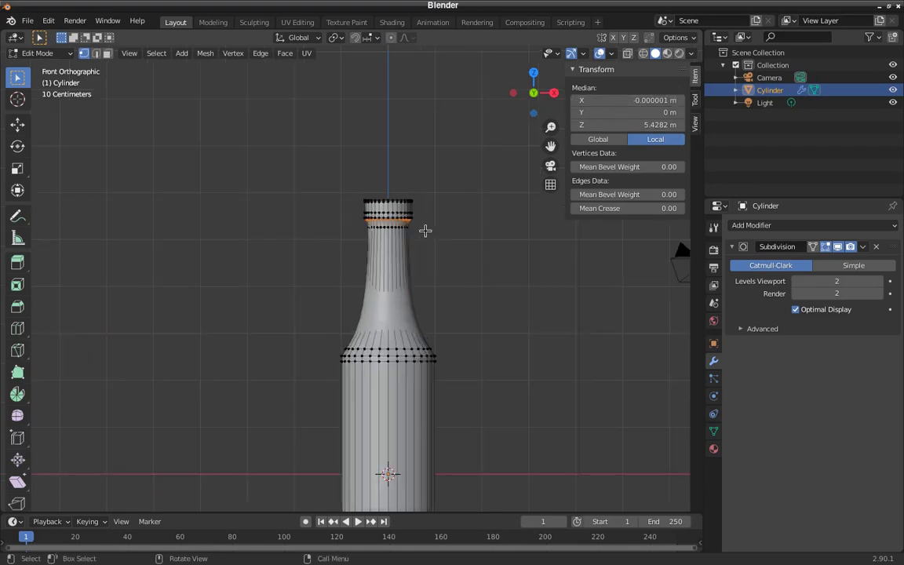
shift+middle_drag(404, 319, 374, 423)
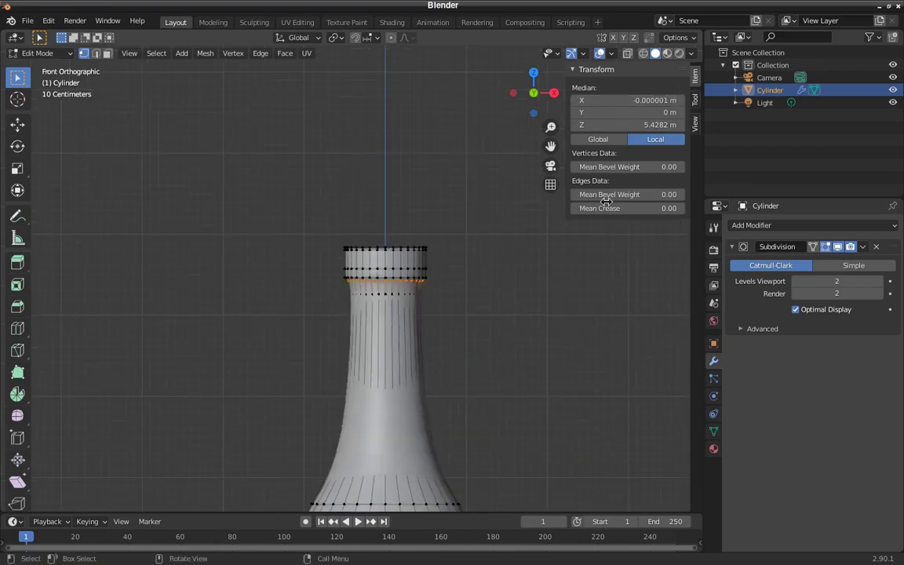
scroll(426, 300, up, 5)
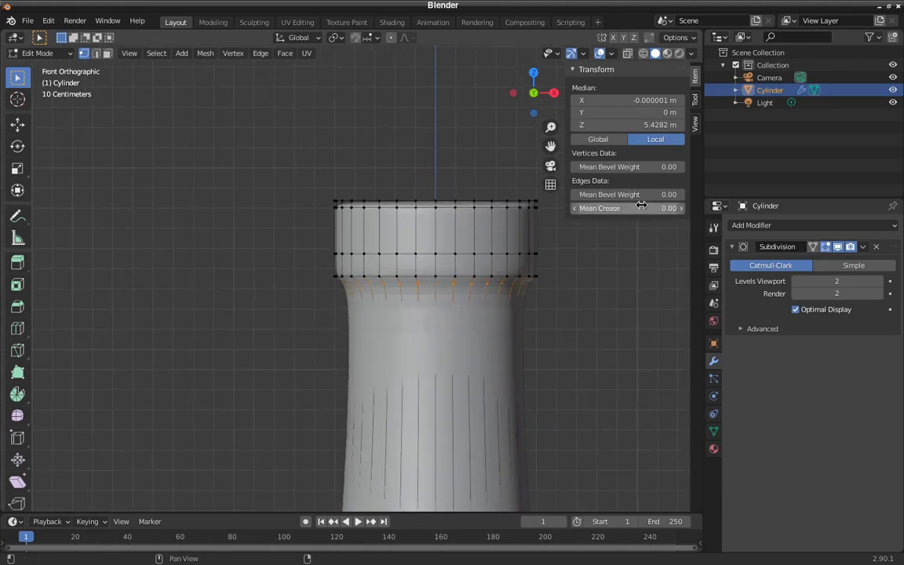
drag(634, 210, 683, 210)
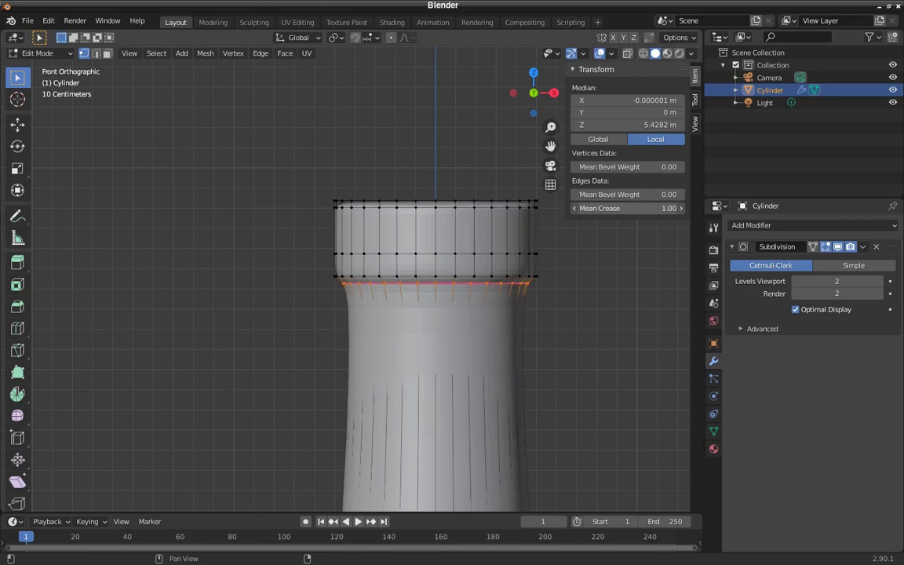
scroll(456, 298, down, 3)
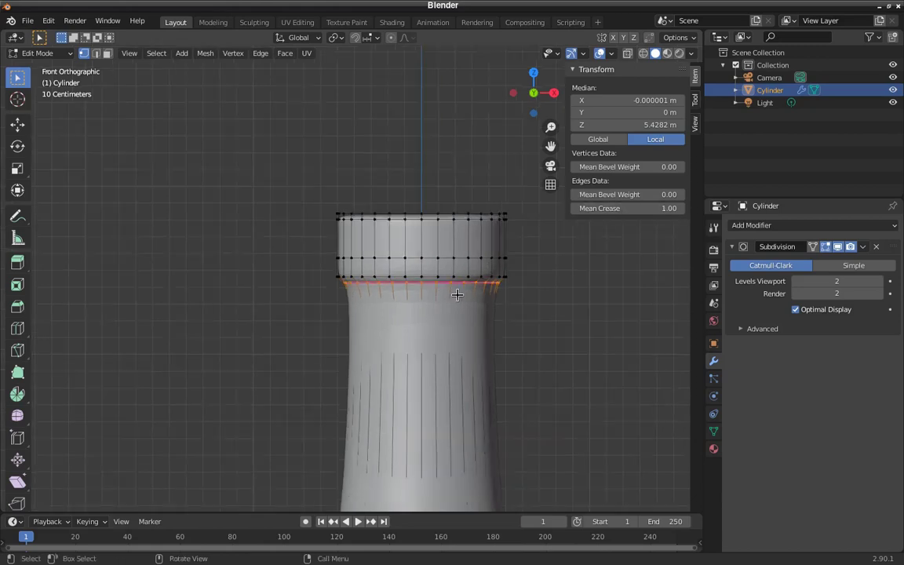
shift+scroll(471, 267, down, 2)
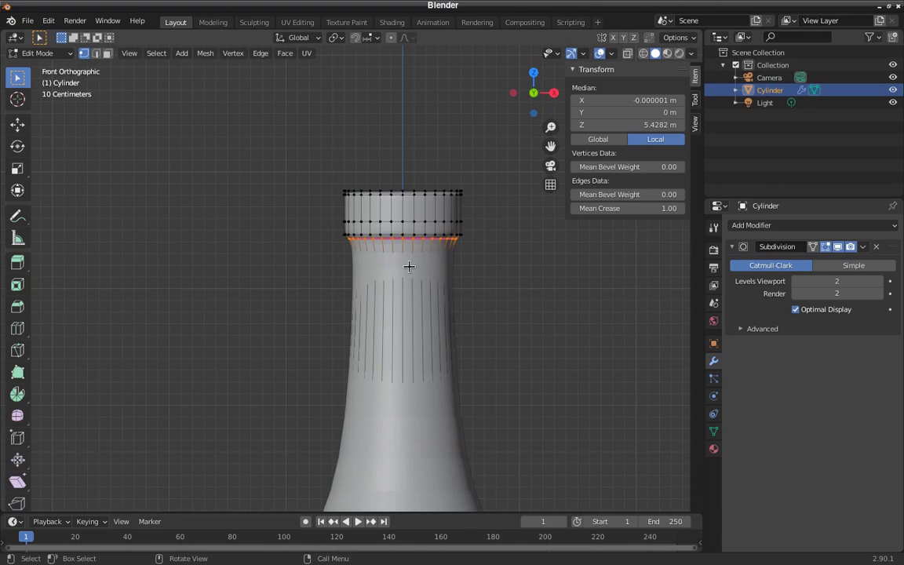
scroll(409, 267, up, 1)
scroll(409, 266, up, 1)
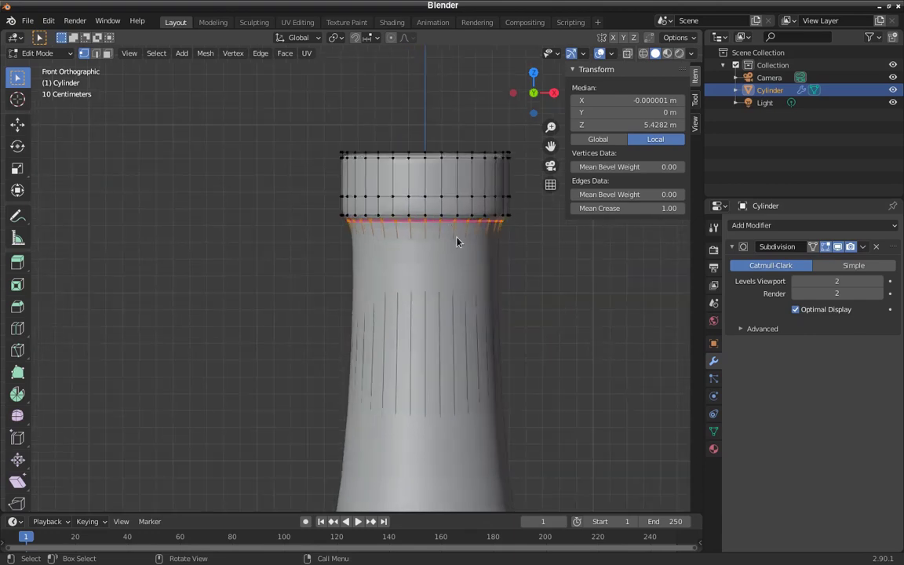
key(Tab)
middle_drag(454, 230, 385, 198)
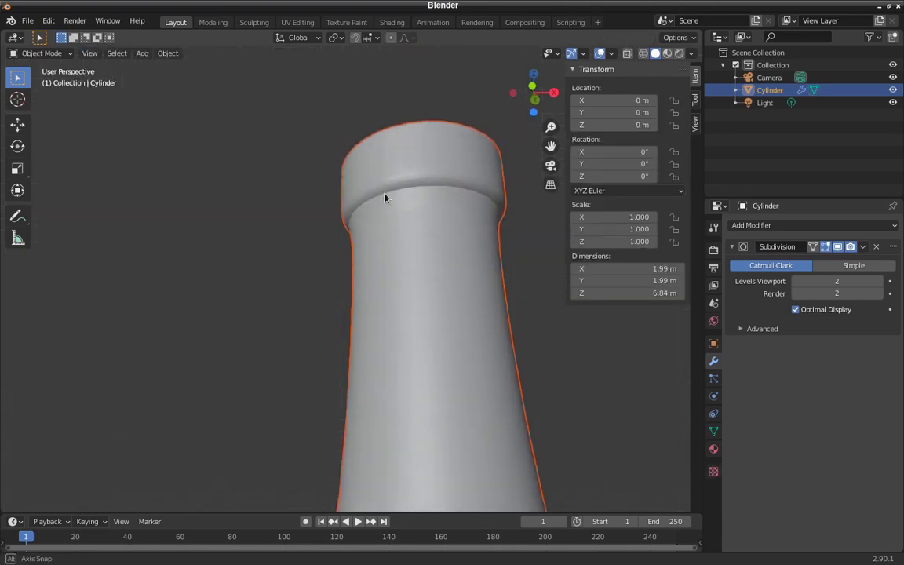
key(Tab)
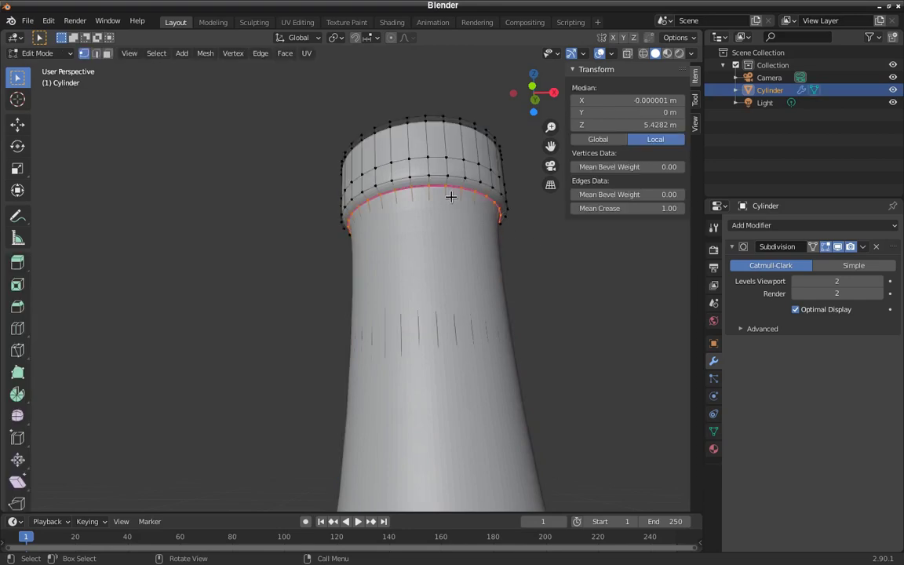
- Select only the edge loop around the lip's lower edge and set its mean crease to 1.00
right_click(440, 174)
key(Escape)
alt+shift+click(459, 175)
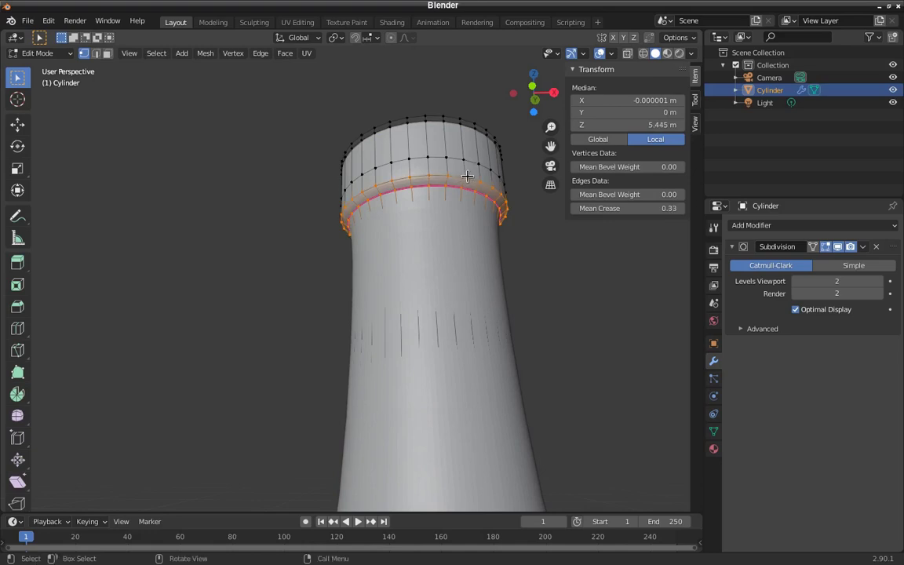
click(463, 178)
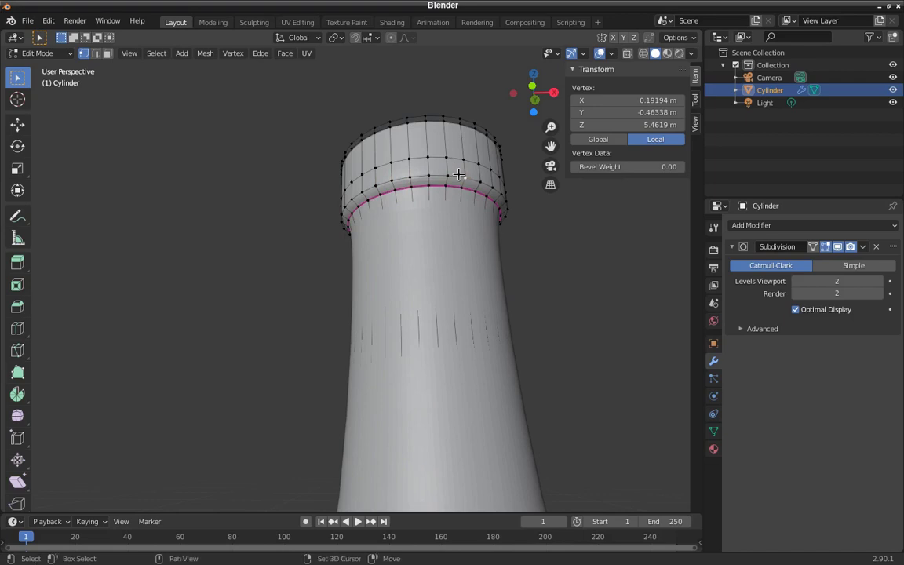
alt+click(459, 174)
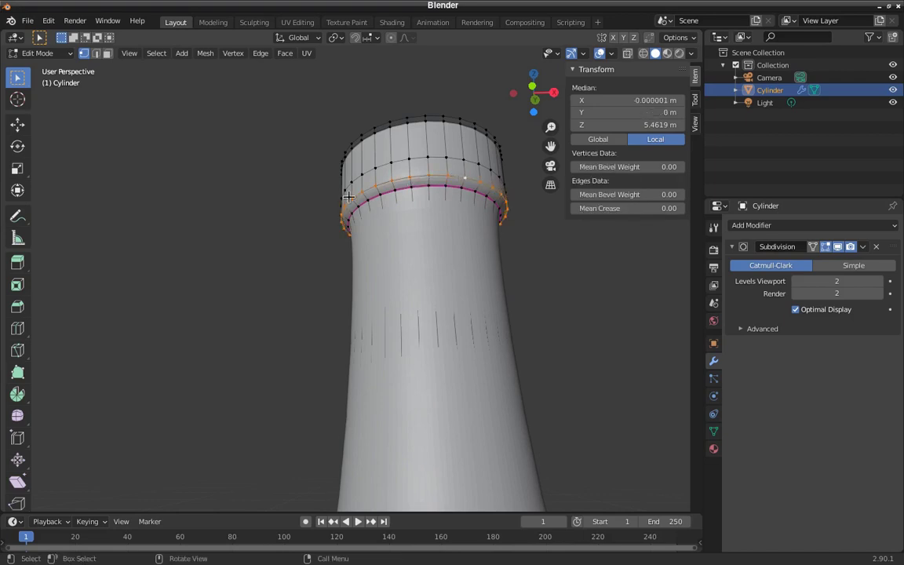
middle_drag(401, 164, 357, 231)
scroll(440, 202, up, 2)
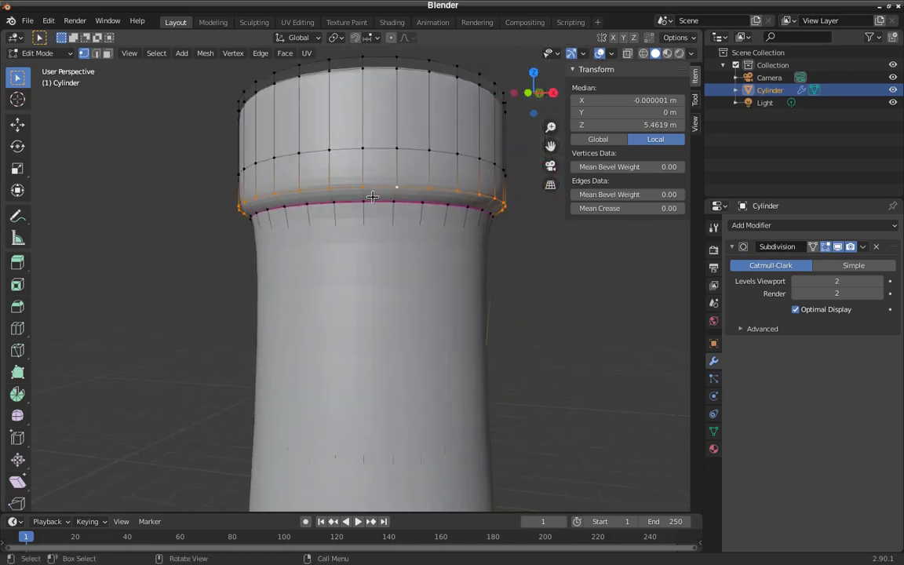
scroll(357, 196, up, 2)
scroll(457, 179, down, 2)
click(628, 208)
text(1)
key(Return)
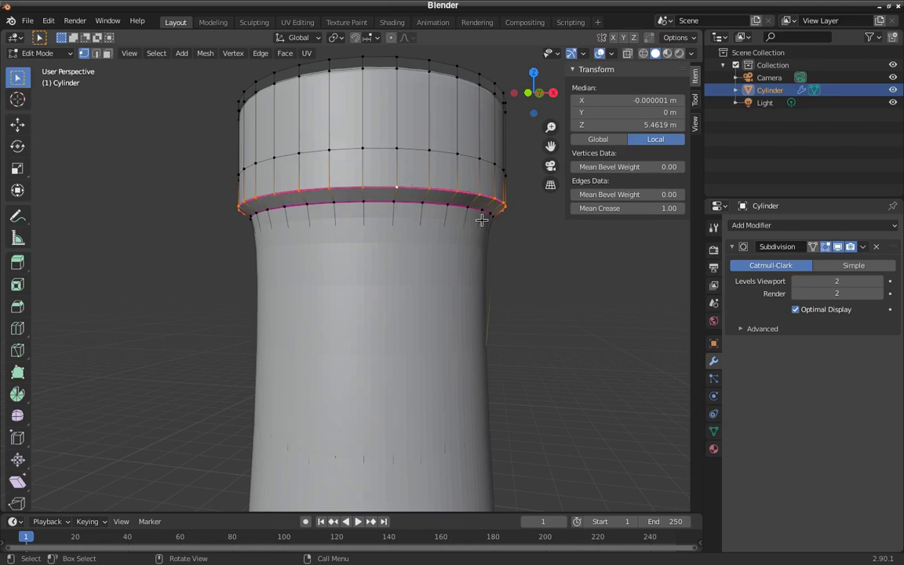
- Reset the mean crease of the lip's lower edge loop to 0
scroll(477, 219, down, 4)
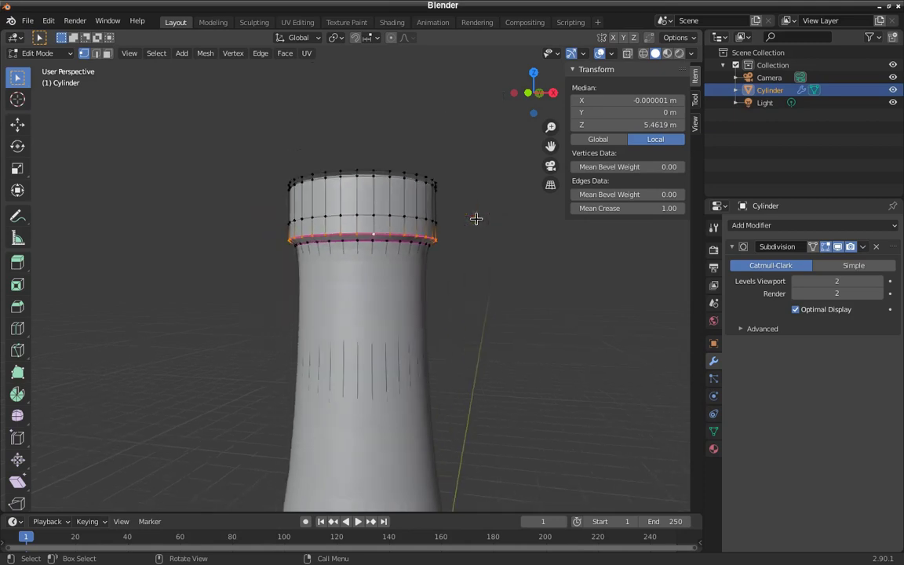
shift+middle_drag(441, 303, 408, 239)
scroll(408, 239, down, 1)
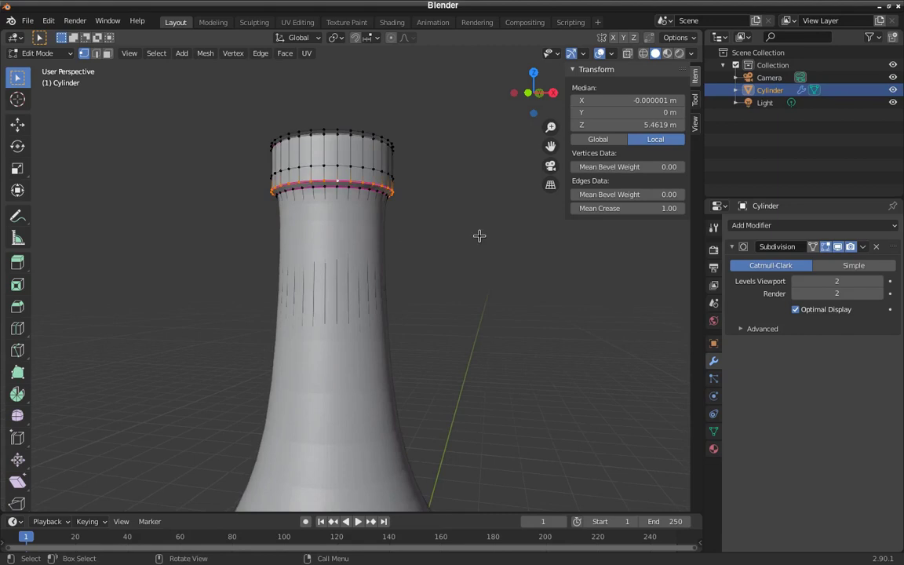
drag(620, 208, 612, 208)
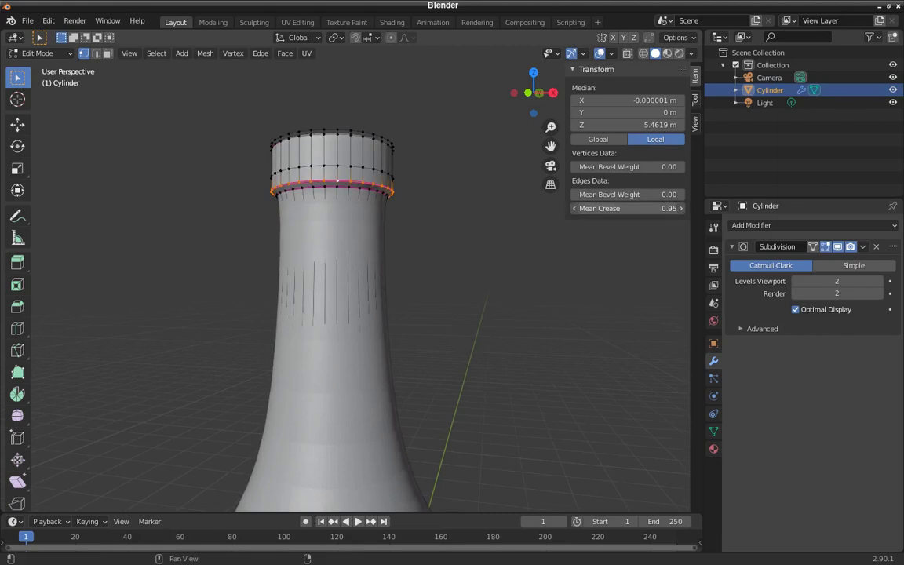
drag(612, 208, 610, 208)
click(631, 209)
text(0.08)
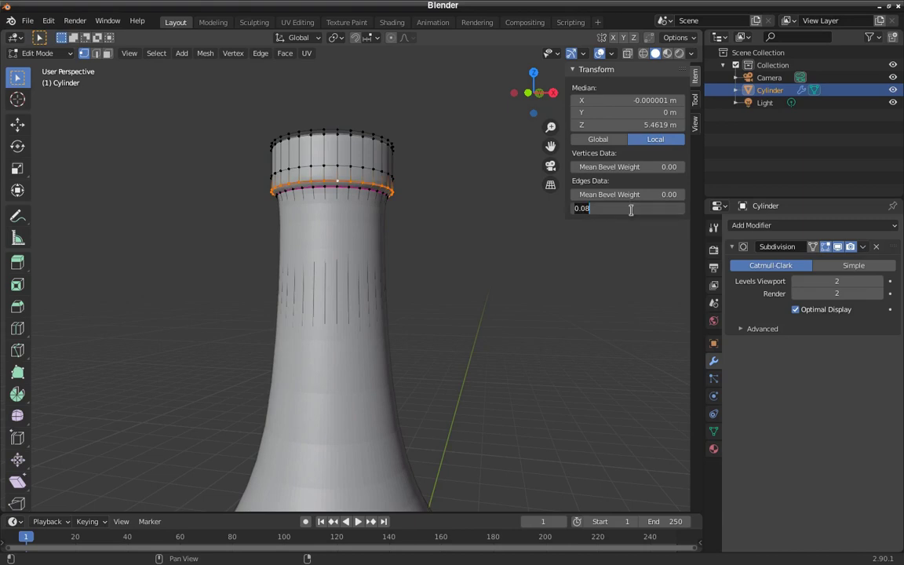
key(Return)
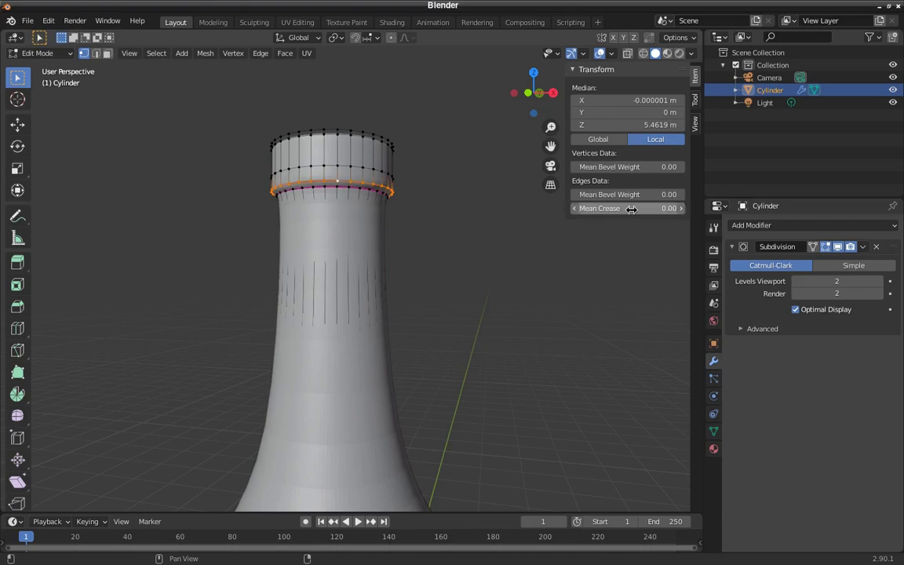
- Add a loop cut just above the lip's lower edge and inspect the sharpened lip in Object Mode
scroll(439, 196, up, 2)
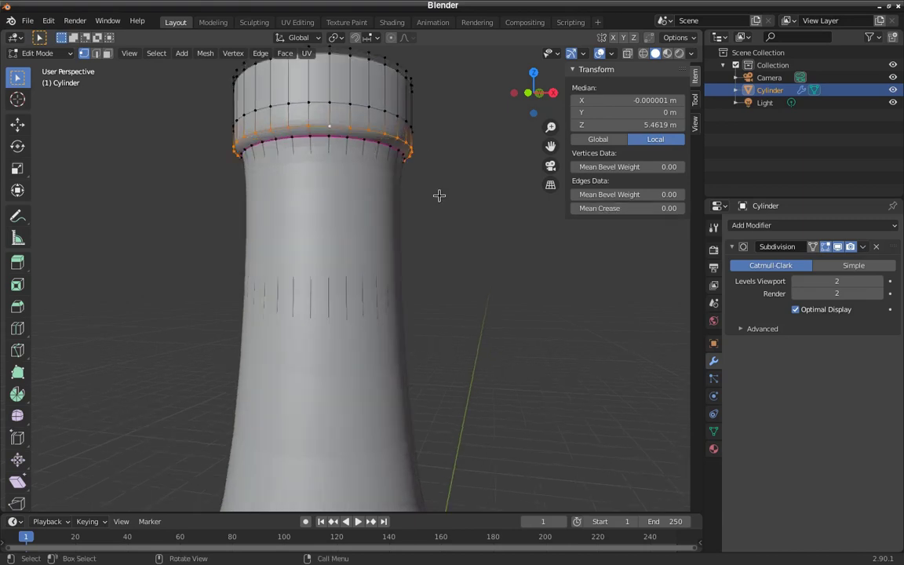
key(ctrl+r)
click(412, 138)
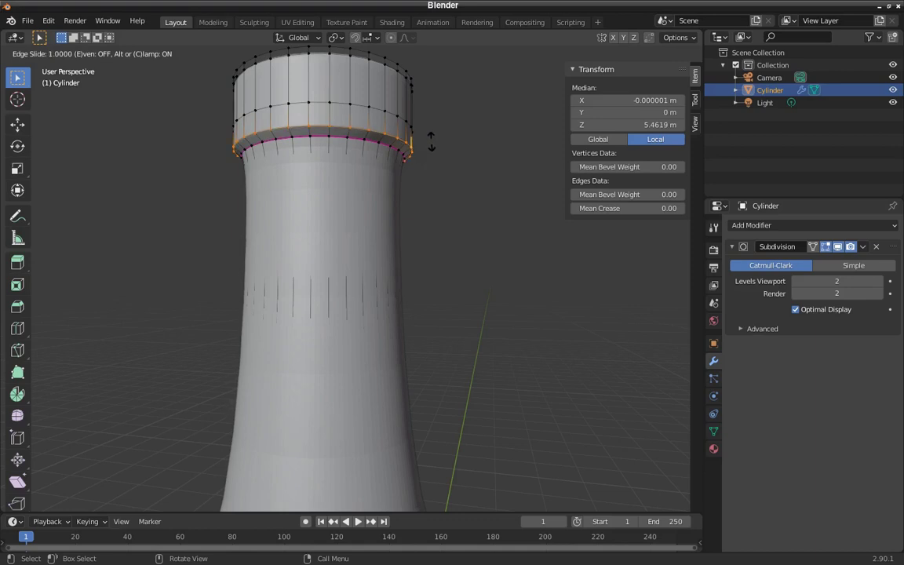
click(431, 142)
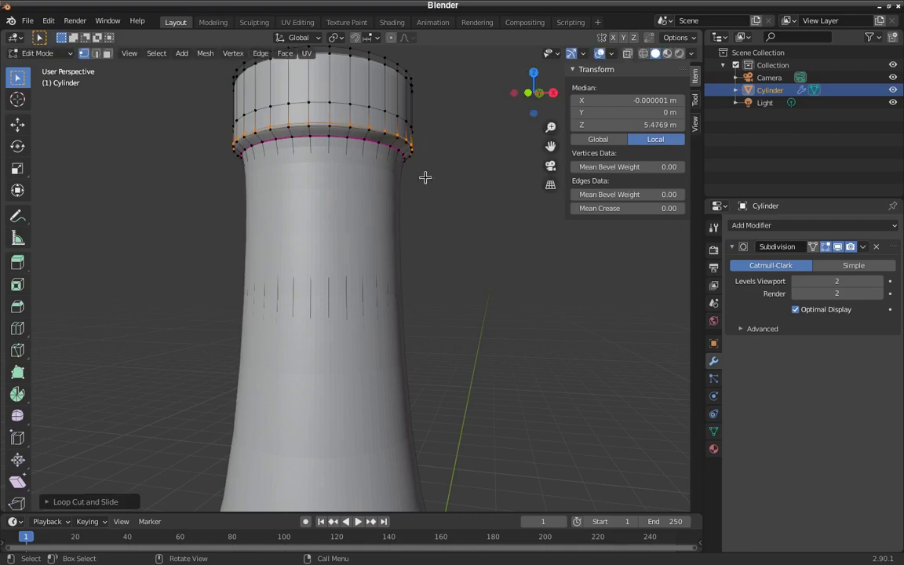
middle_drag(424, 180, 397, 182)
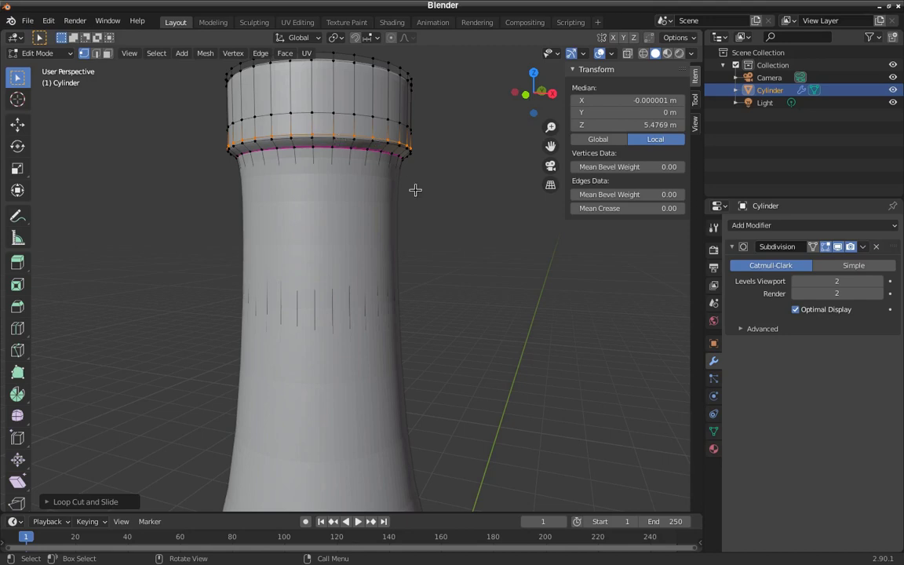
key(Tab)
scroll(417, 196, down, 3)
scroll(369, 184, up, 2)
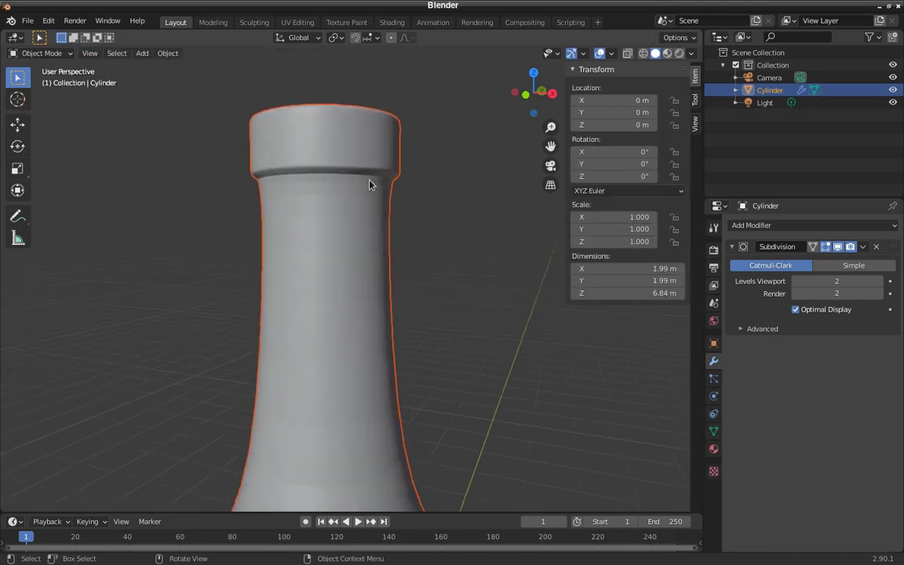
- Back in Edit Mode, delete the edge loop just added above the lip's lower edge
key(Tab)
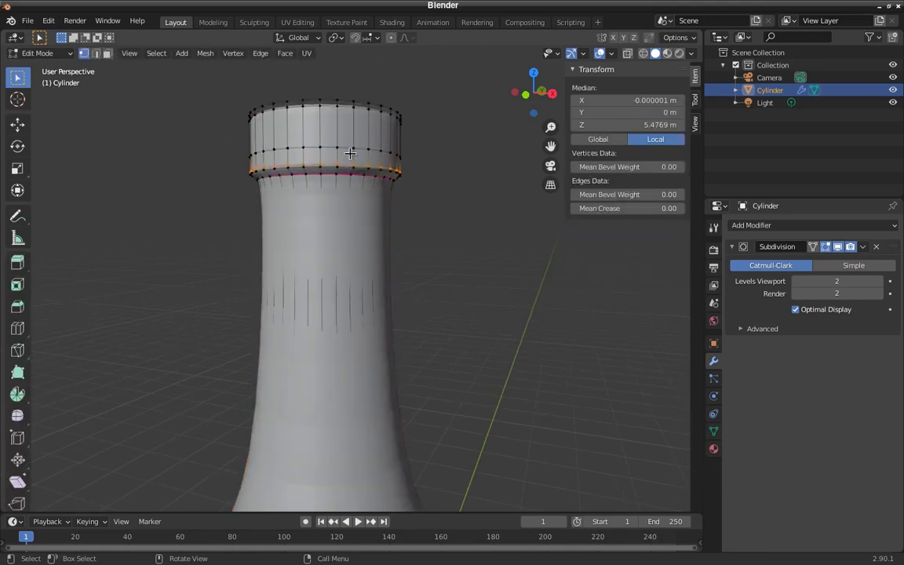
key(x)
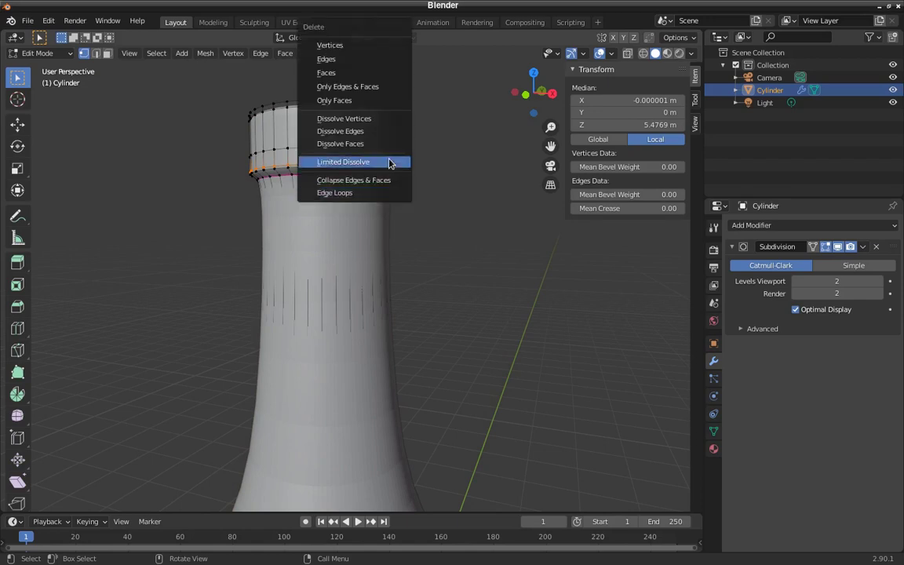
click(384, 193)
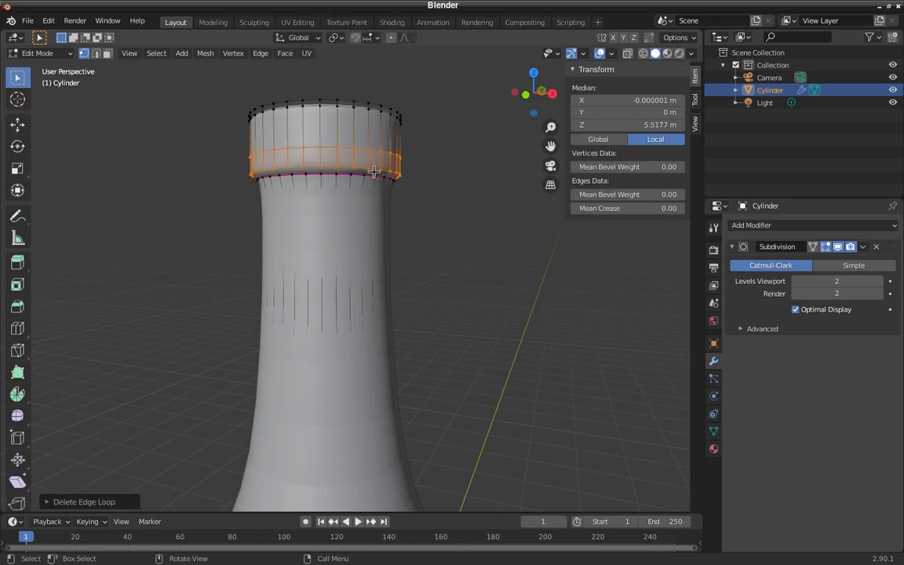
- Select the lip's lower edge loop and crease it, trying a mean crease of 1 before reducing it to 0.8
right_click(326, 151)
click(366, 149)
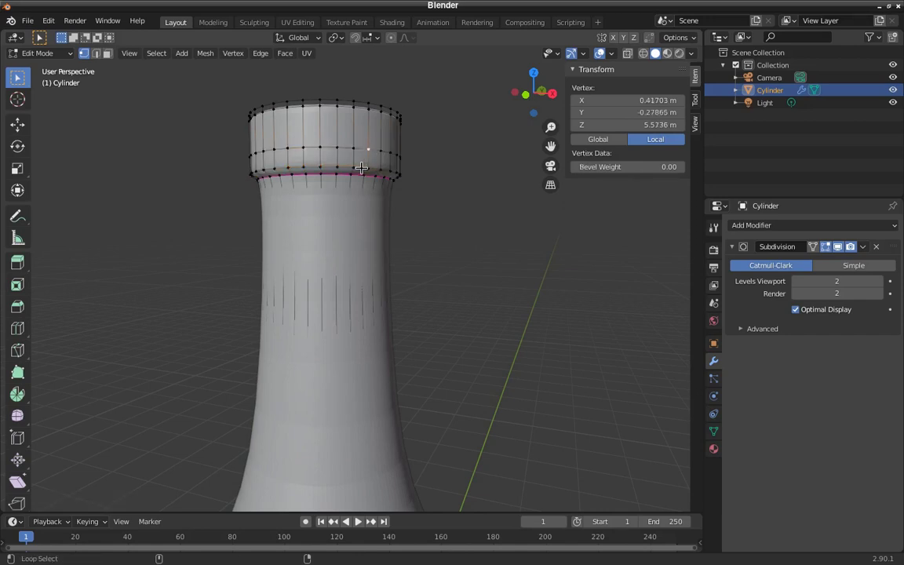
alt+click(361, 168)
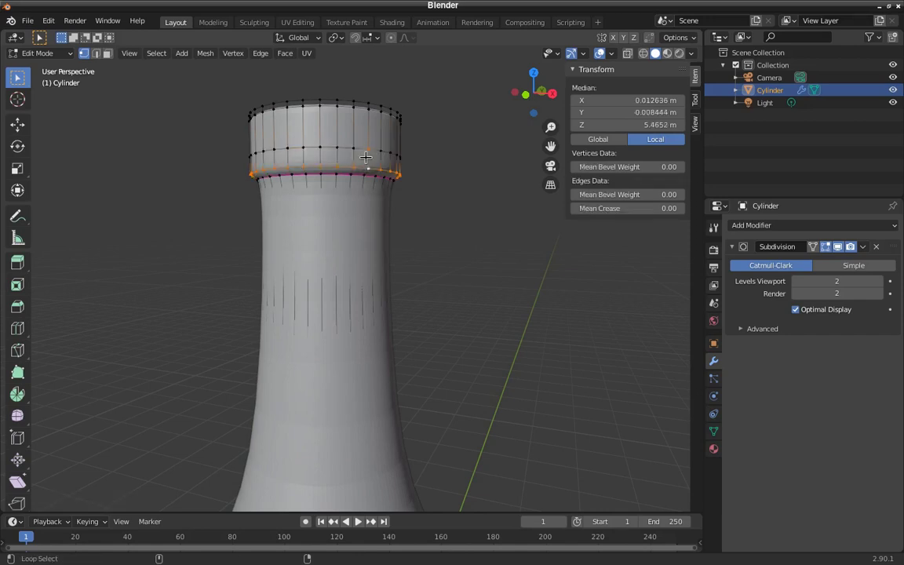
click(620, 206)
text(1)
key(Return)
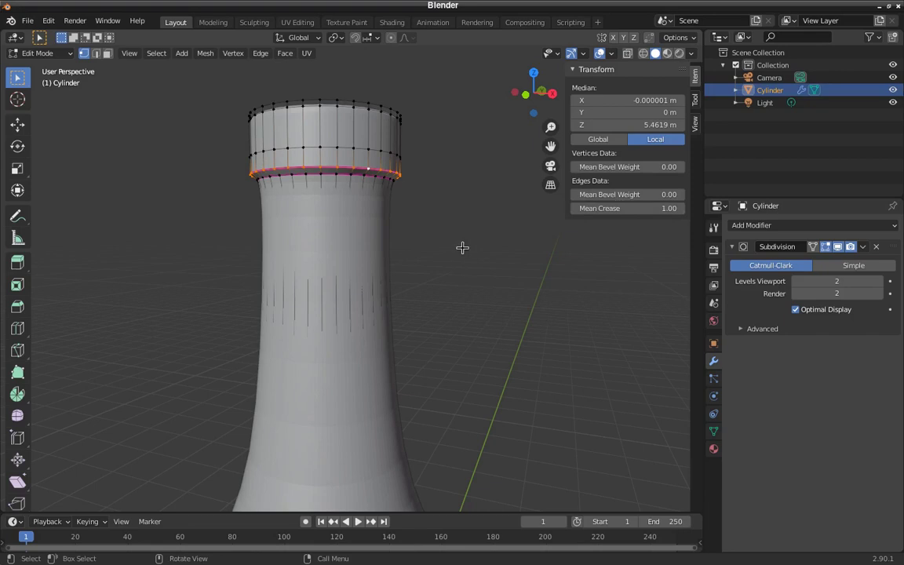
click(657, 209)
text(0.8)
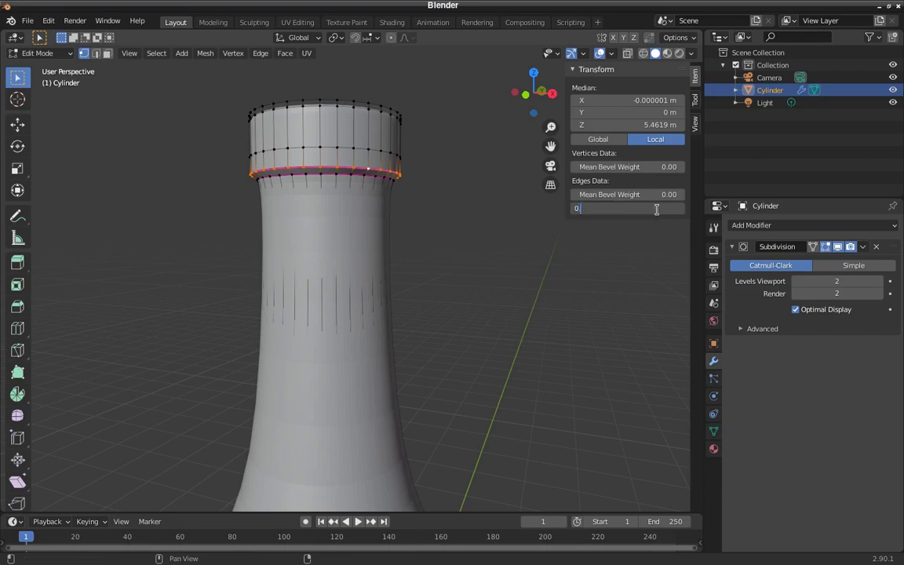
key(Return)
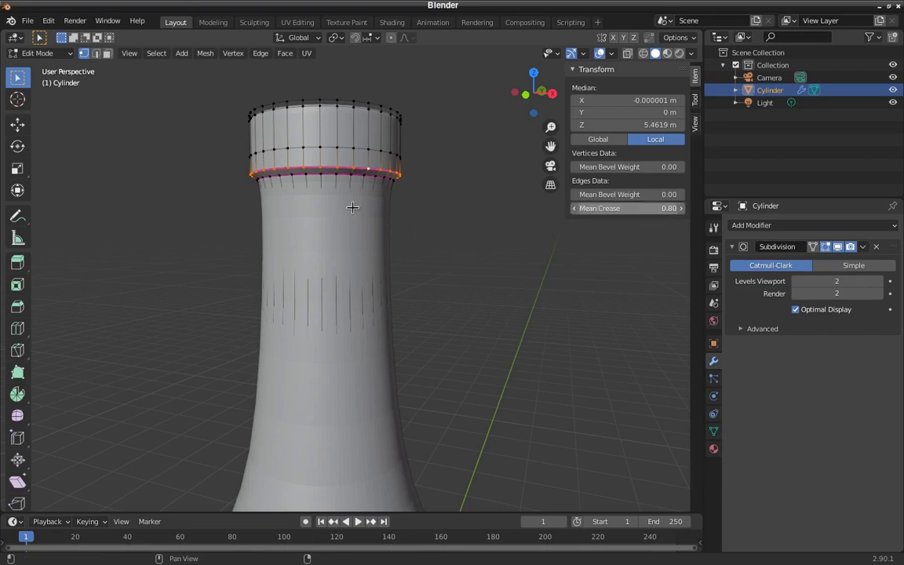
- Inspect the creased lip and whole bottle in Object Mode, and set the Subdivision modifier's viewport levels to 1
key(Tab)
middle_drag(422, 182, 405, 214)
scroll(442, 185, up, 2)
scroll(432, 175, down, 2)
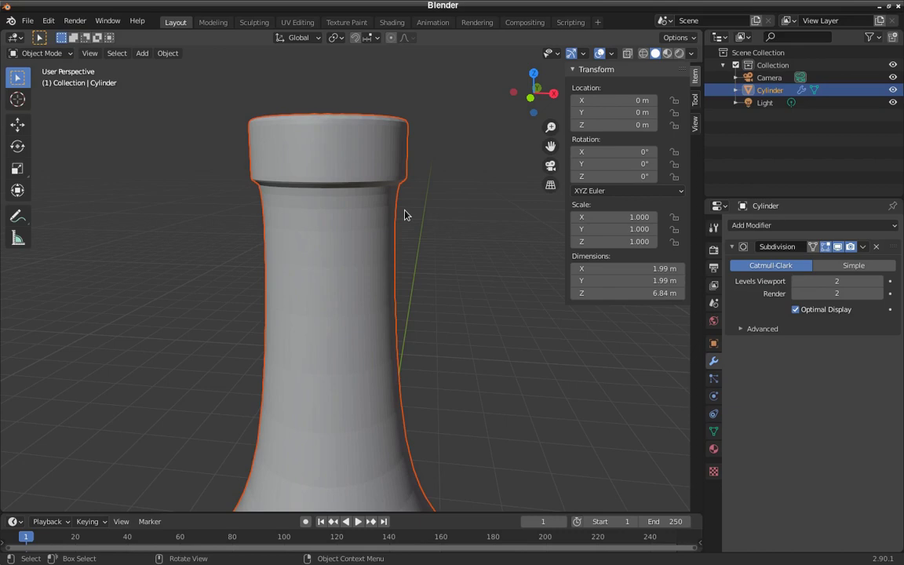
scroll(405, 214, down, 5)
middle_drag(392, 234, 342, 302)
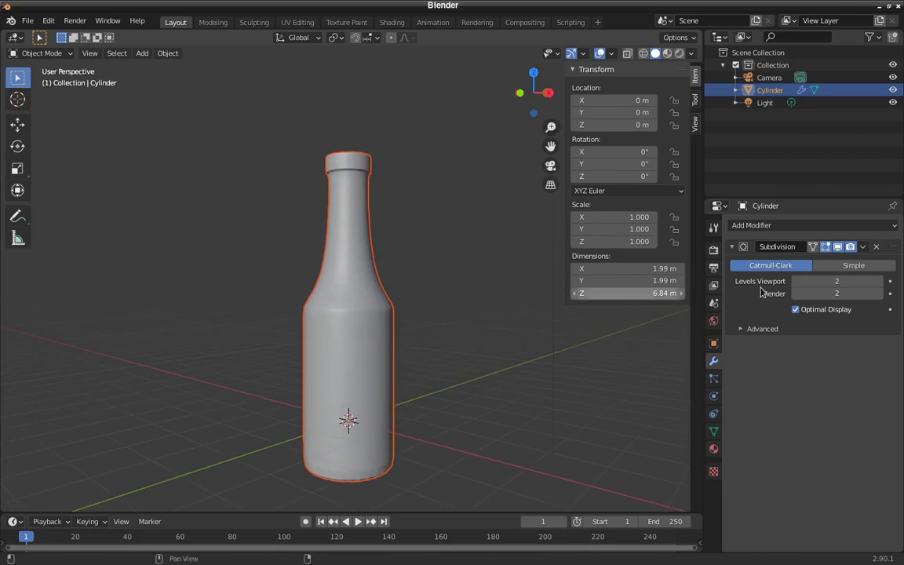
click(797, 282)
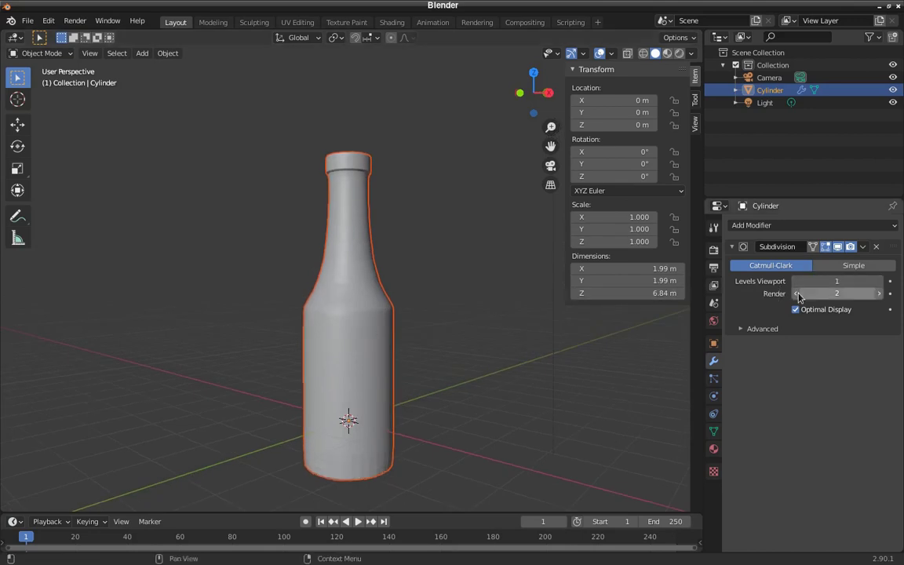
- Set the Subdivision modifier's render levels to 1 and check the bottle's silhouette
click(797, 293)
middle_drag(534, 387, 491, 406)
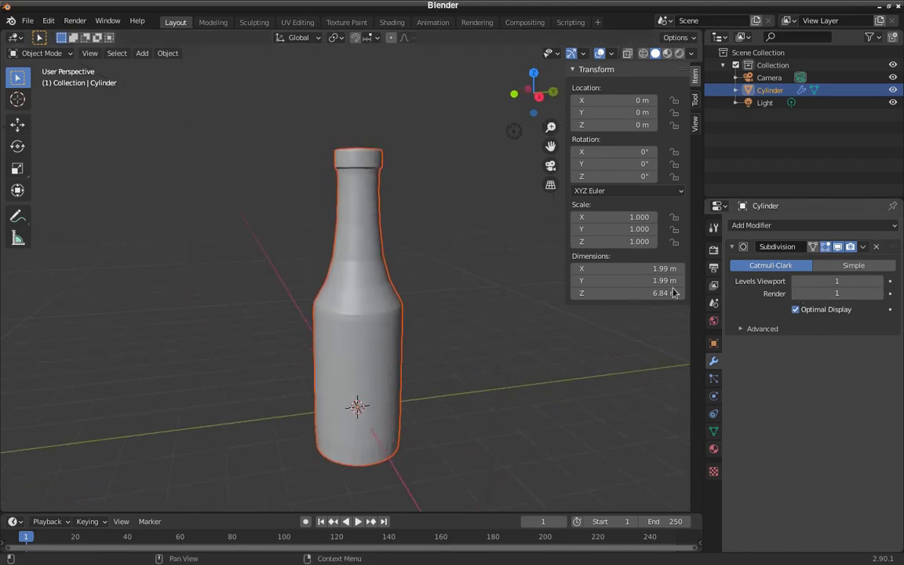
scroll(372, 186, up, 1)
scroll(373, 189, down, 1)
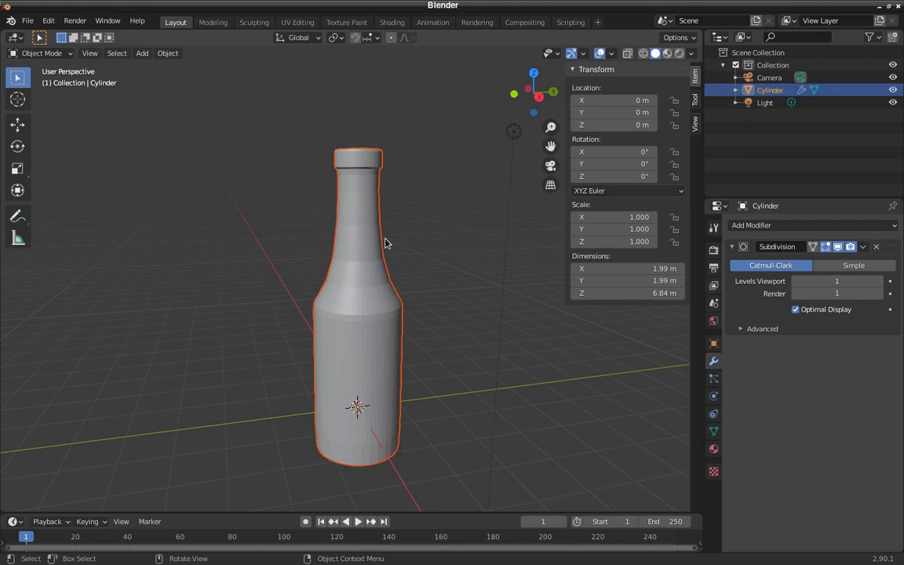
- Examine the bottle's shoulder, neck, lip and base from several angles and distances at subdivision level 1
middle_drag(385, 243, 417, 286)
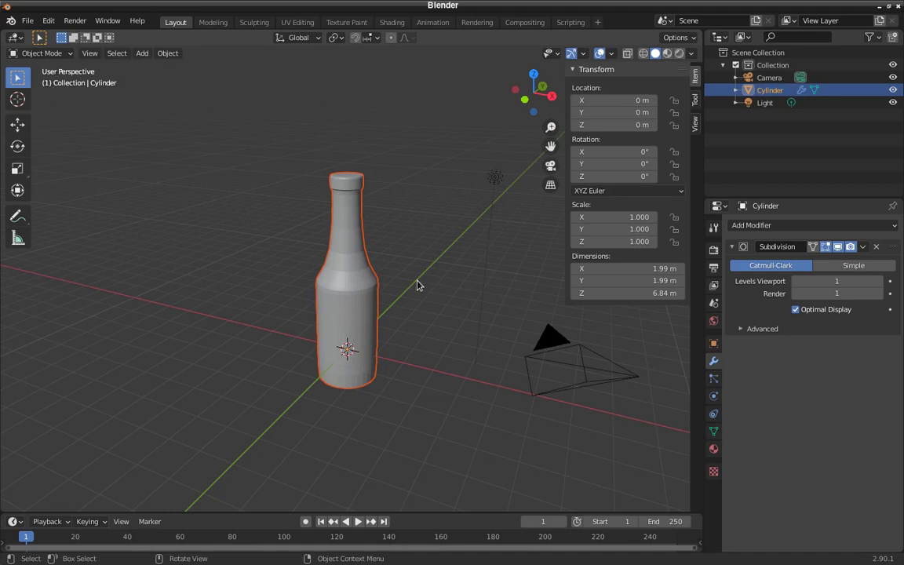
scroll(418, 286, up, 2)
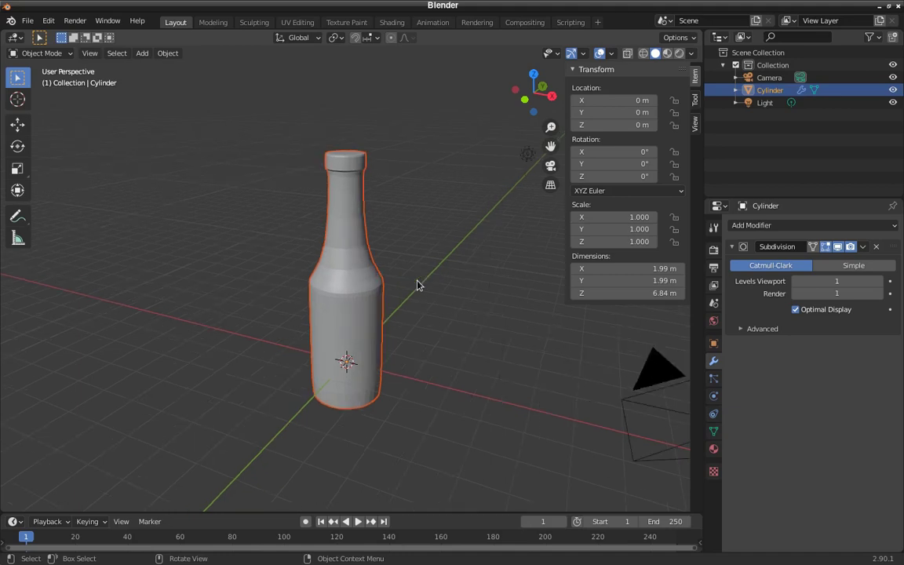
middle_drag(417, 286, 335, 360)
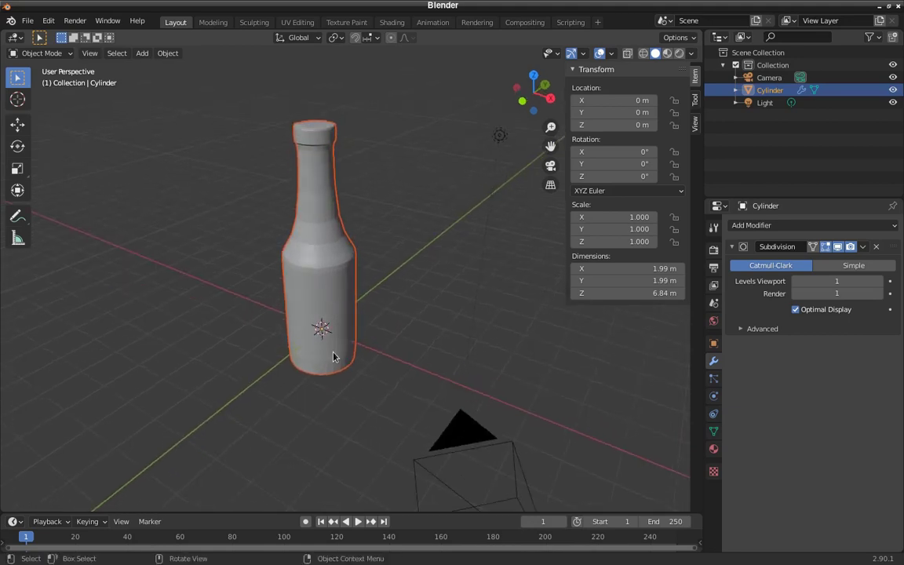
scroll(335, 359, up, 1)
scroll(360, 398, up, 1)
middle_drag(360, 398, 356, 360)
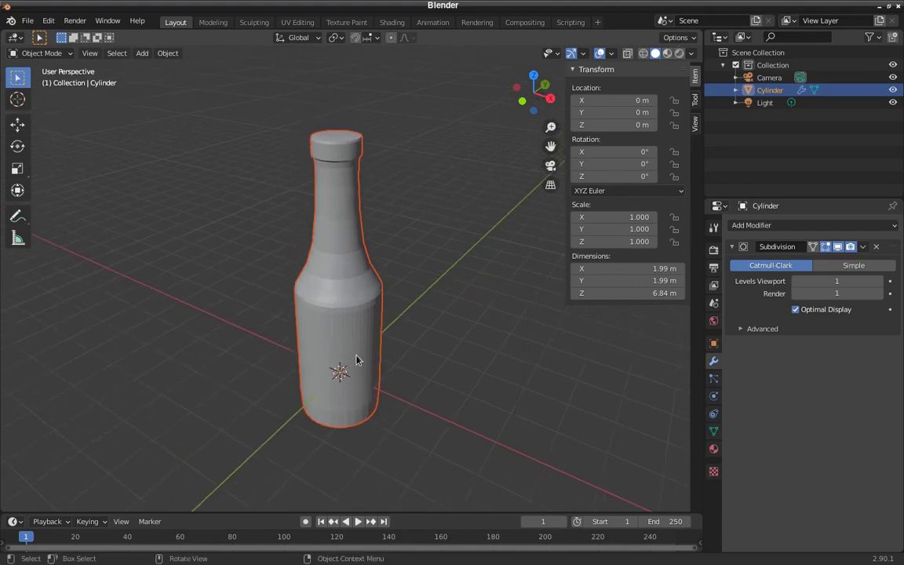
middle_drag(365, 407, 319, 363)
scroll(319, 363, up, 3)
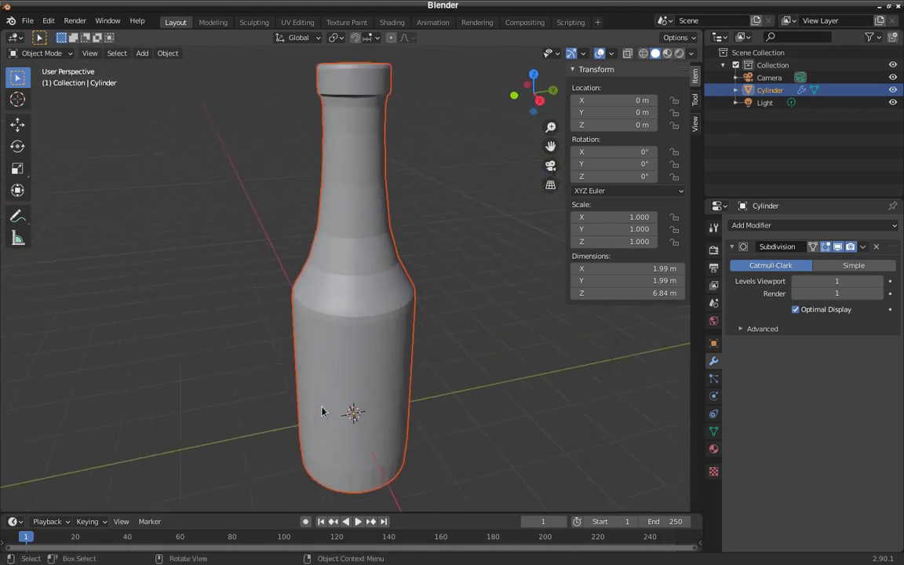
scroll(322, 412, down, 1)
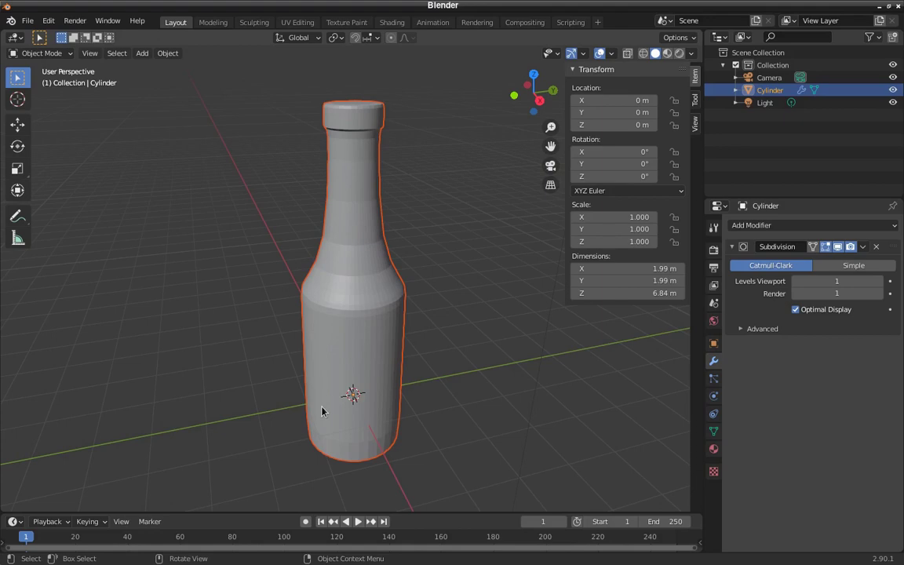
shift+middle_drag(336, 420, 318, 408)
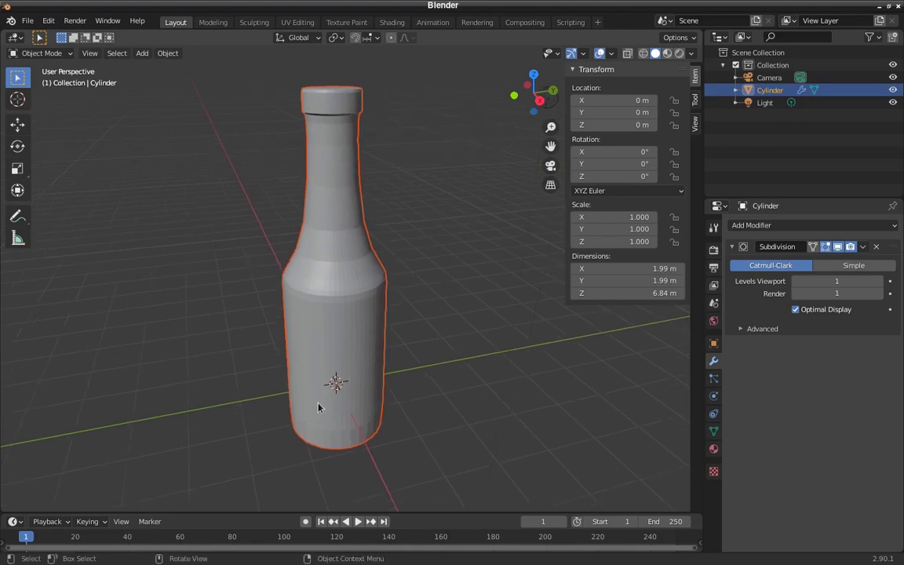